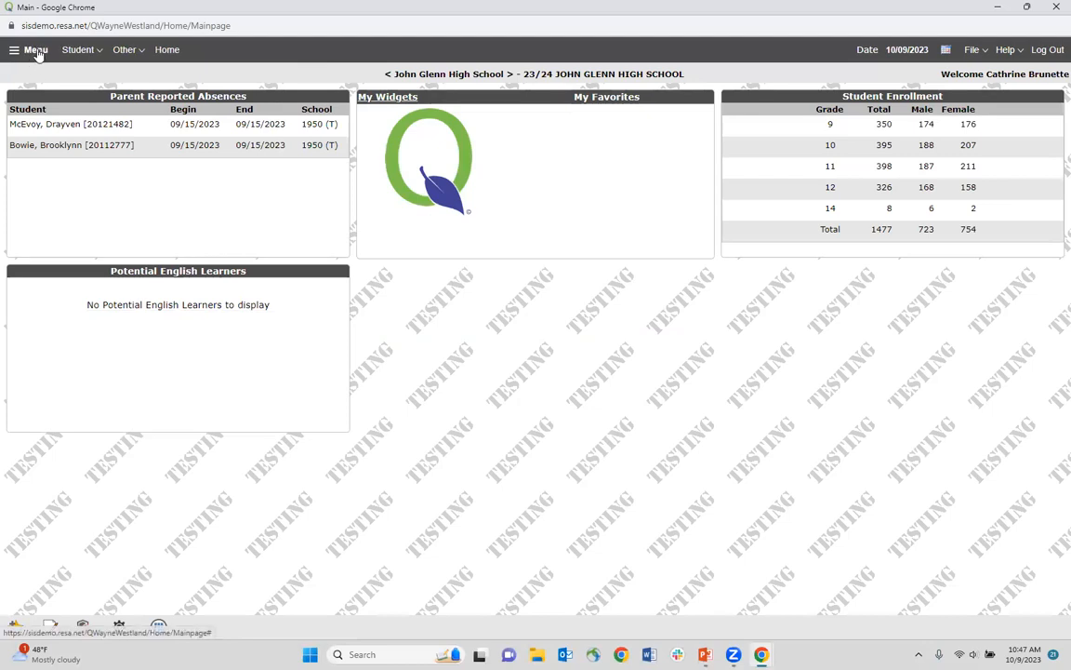
Step: Open the Service Tracker from the Programs area and filter the service dates to September 2023
click(37, 54)
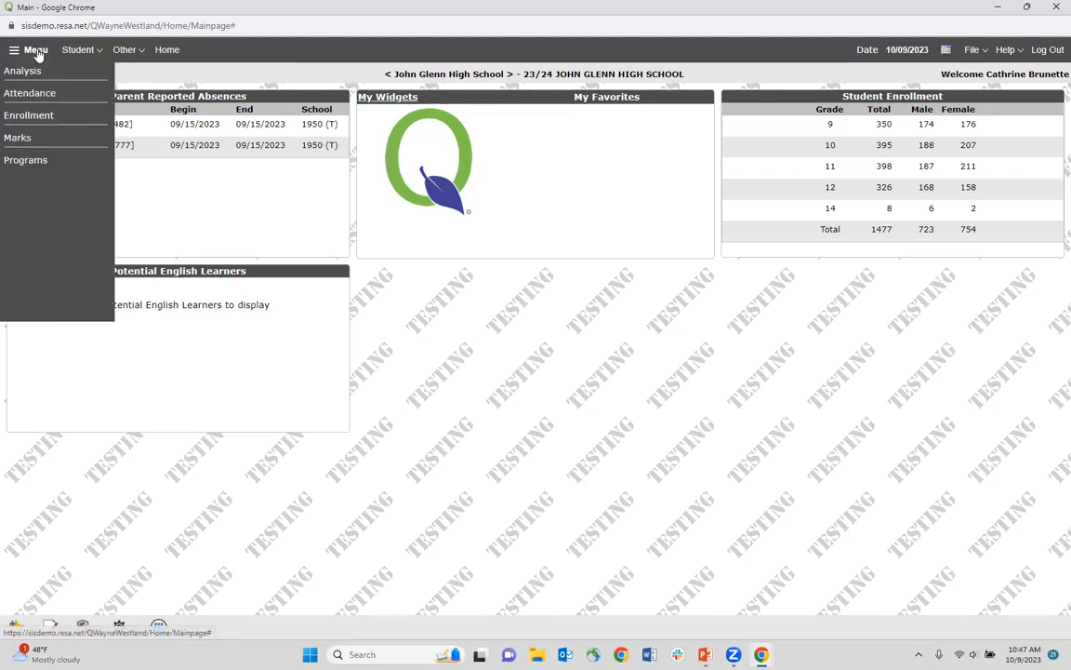
click(38, 163)
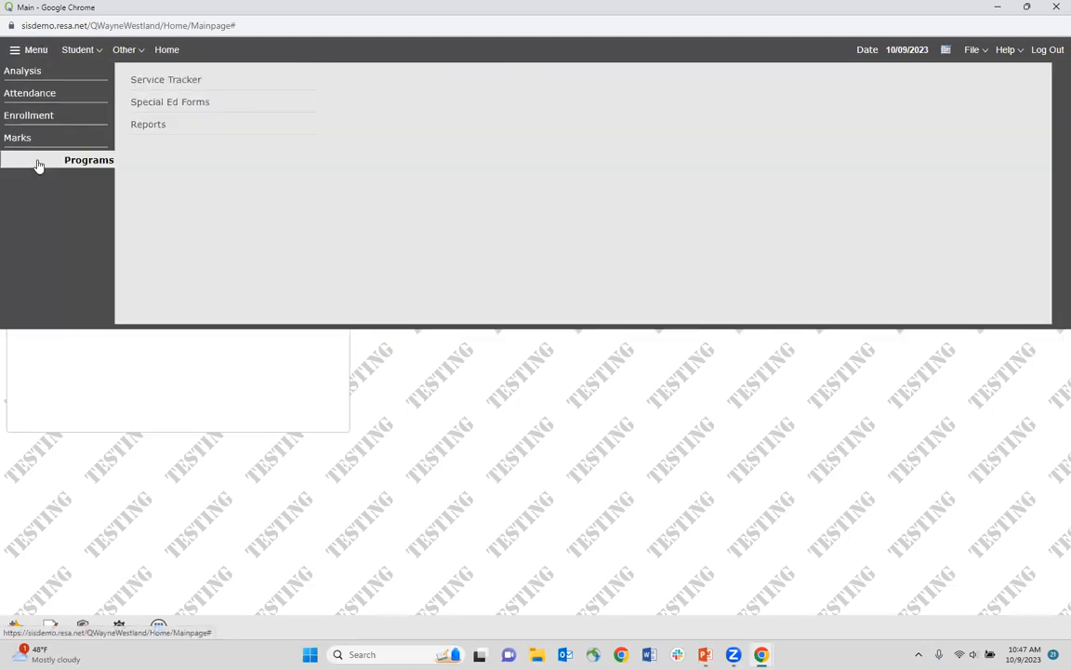
click(193, 81)
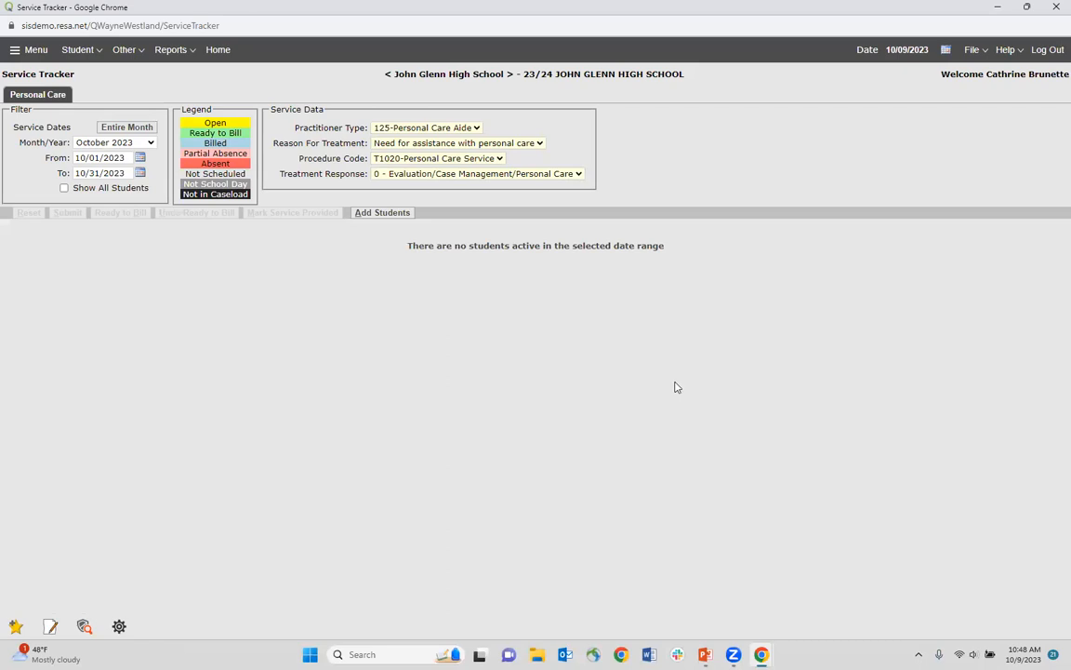
click(151, 144)
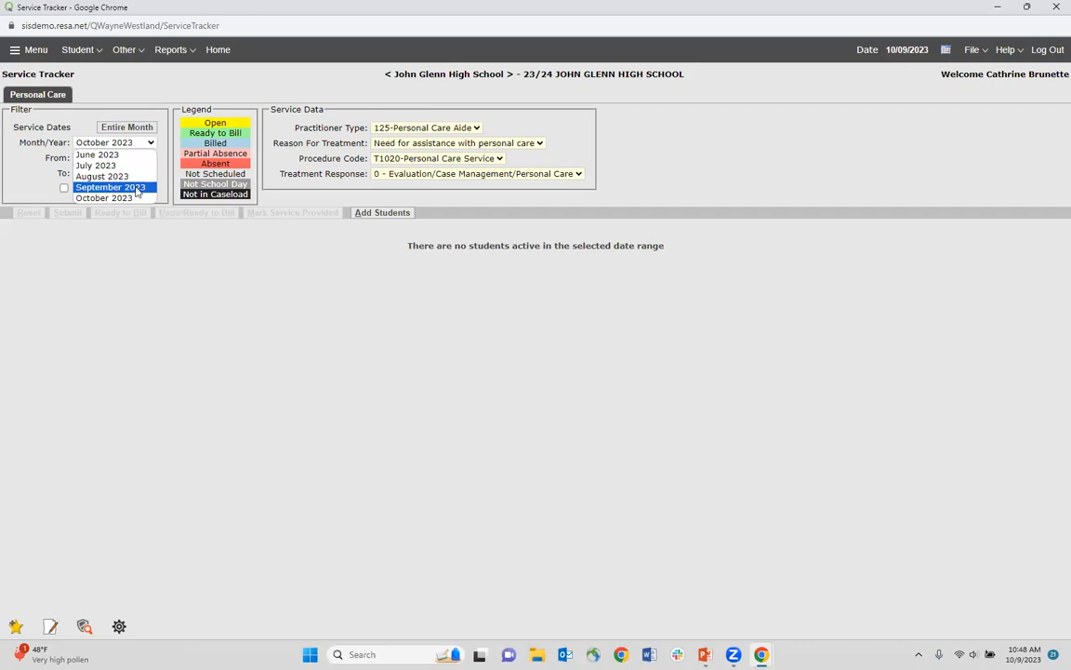
click(137, 188)
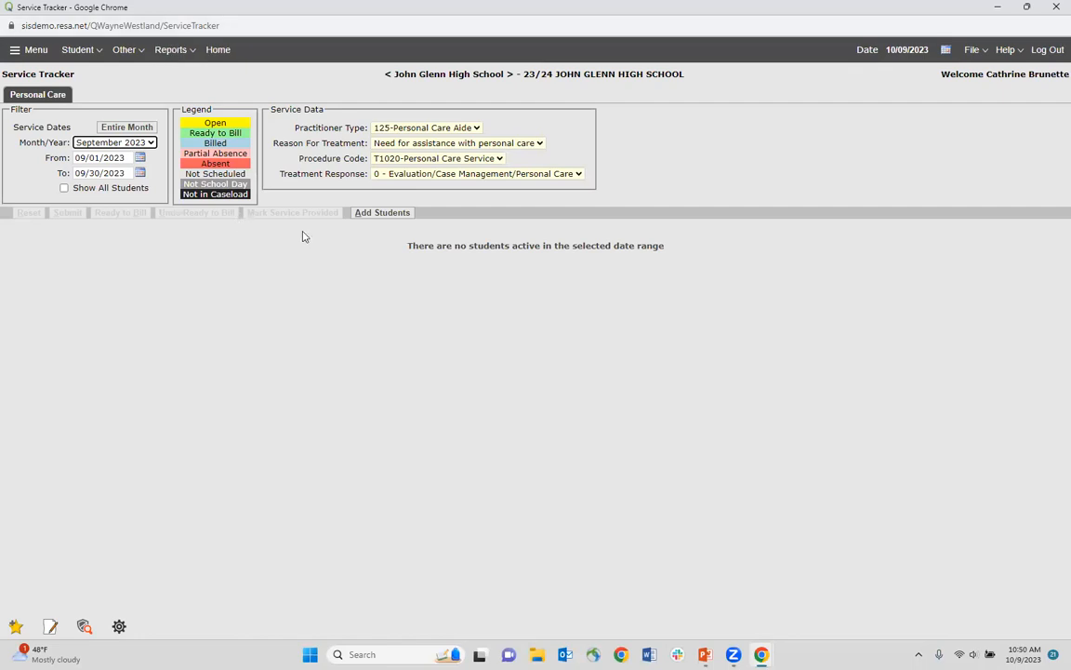
Step: Start adding students to the caseload and search for those on the 23/24 JOHN GLENN HIGH SCHOOL track
click(381, 221)
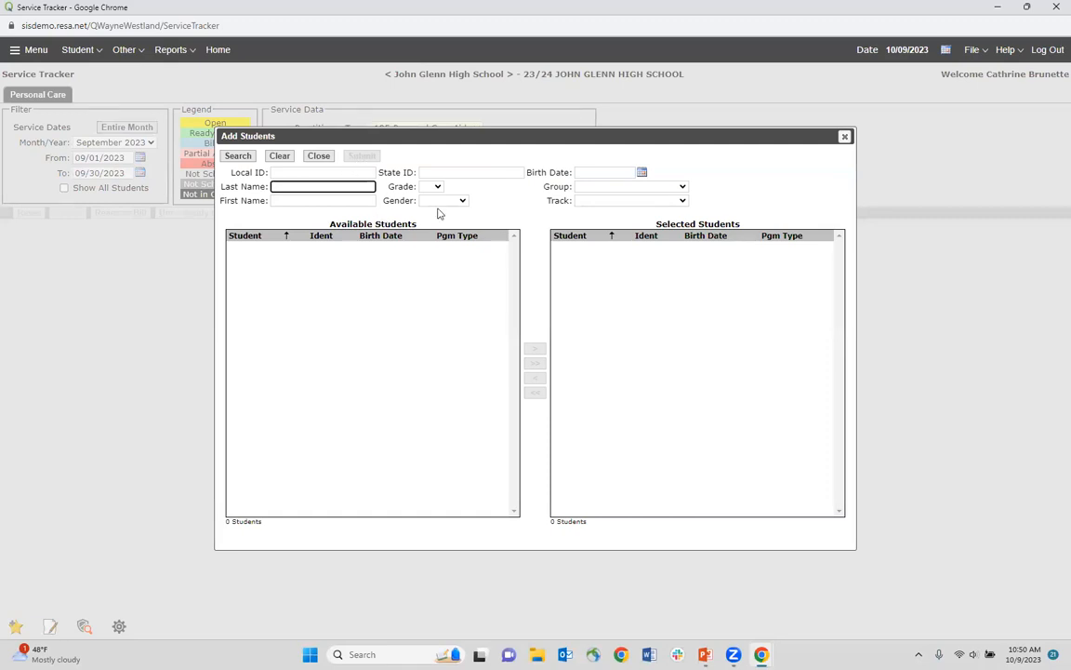
click(650, 201)
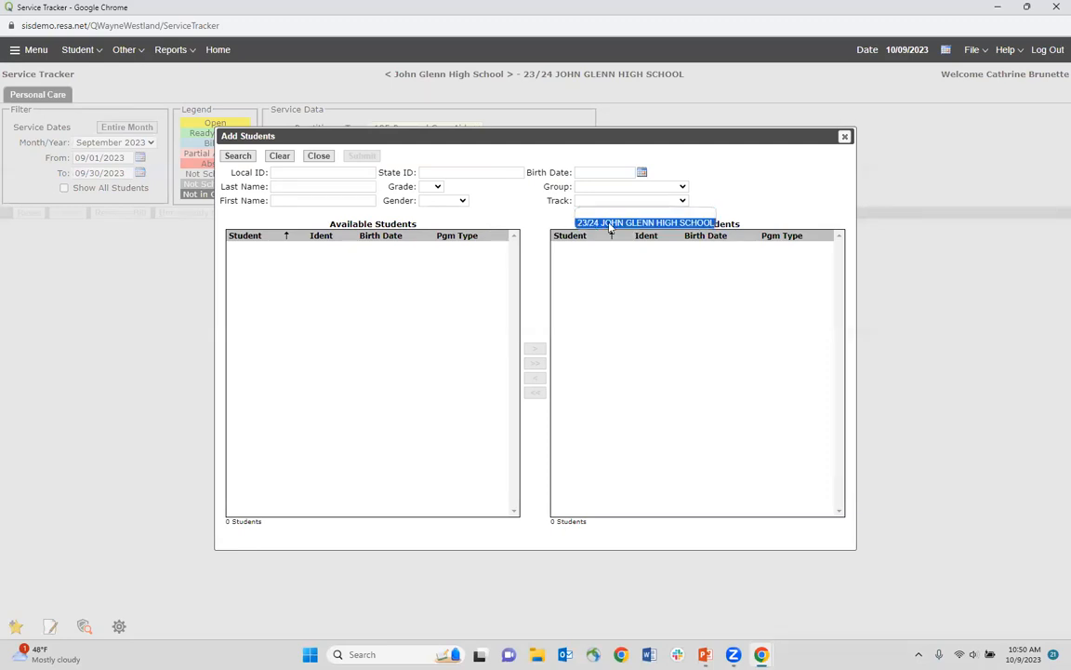
click(610, 224)
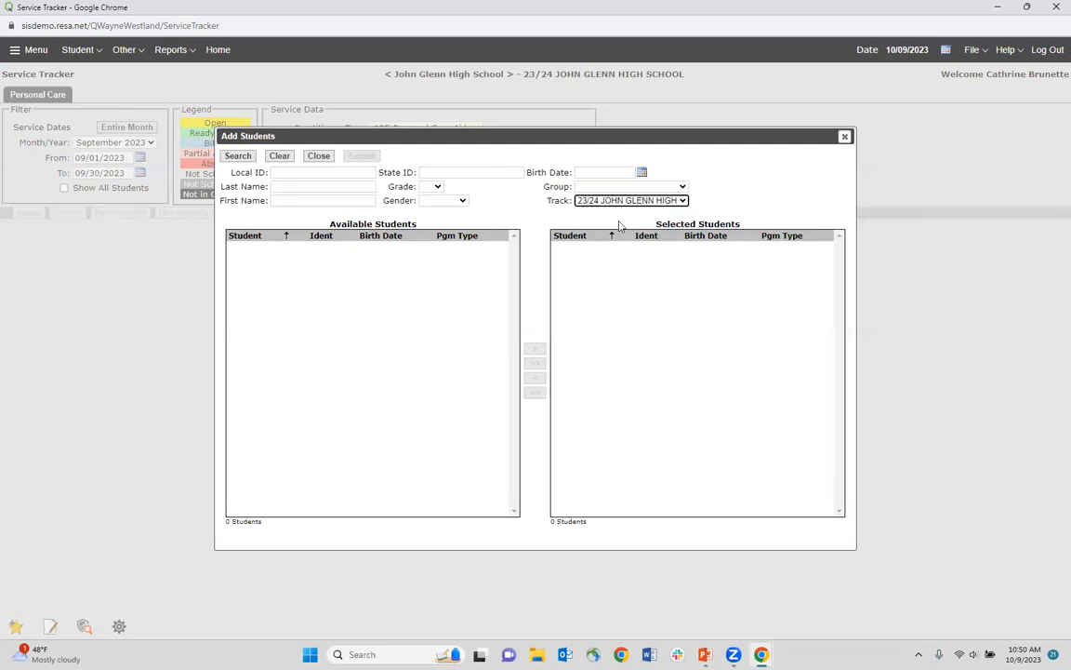
click(235, 158)
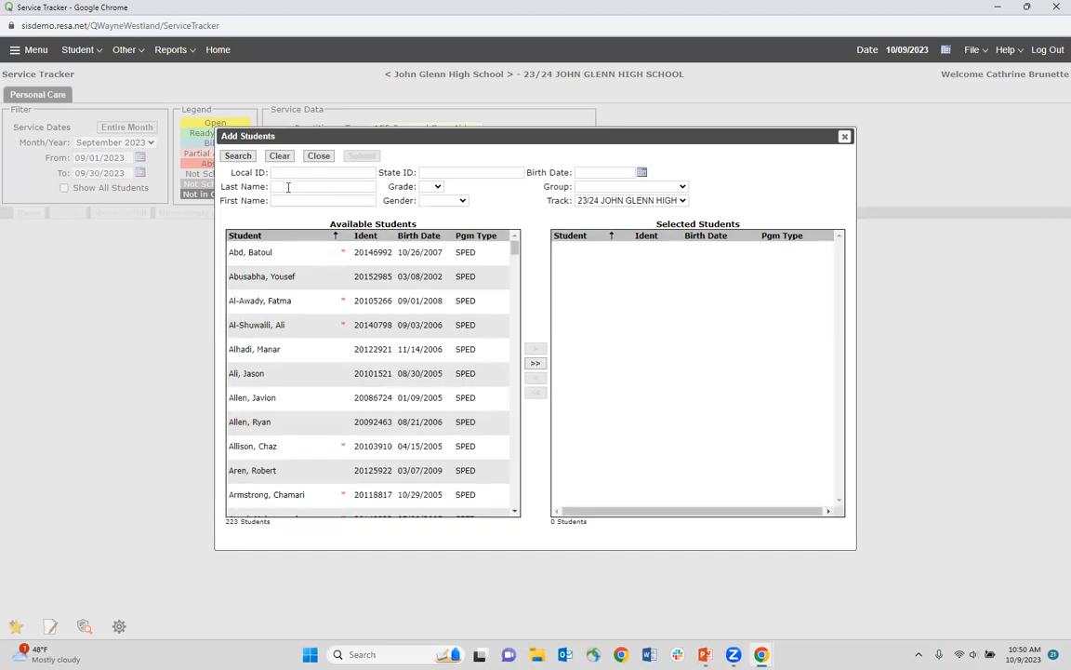
Step: Search for last names beginning with "al" and move the last listed student to the selected students
click(288, 187)
text(al)
click(237, 156)
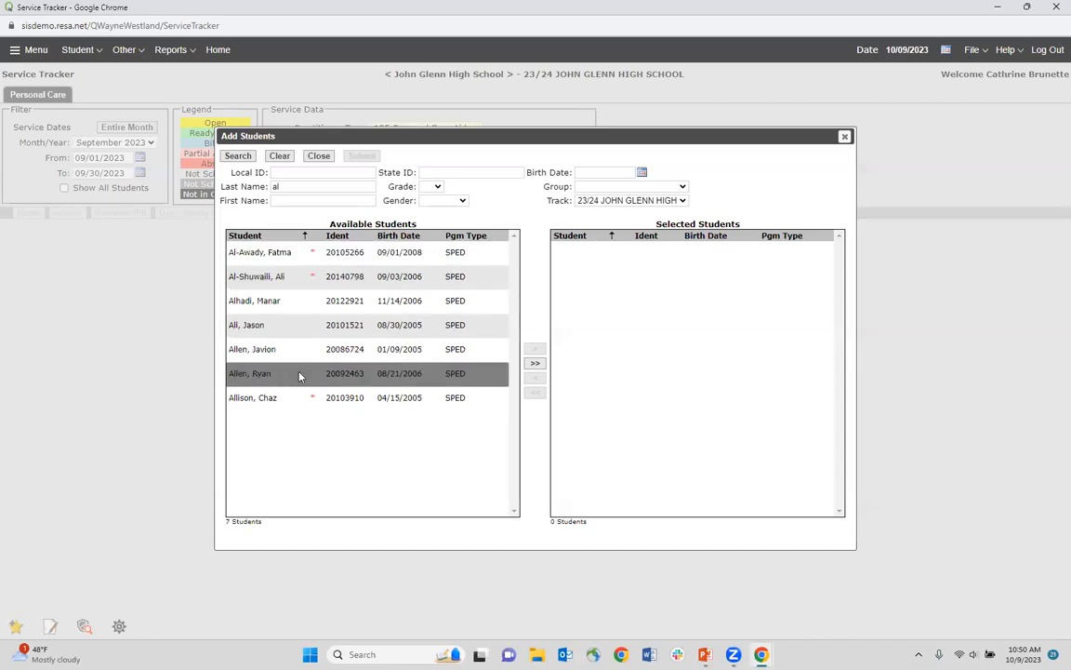
click(349, 400)
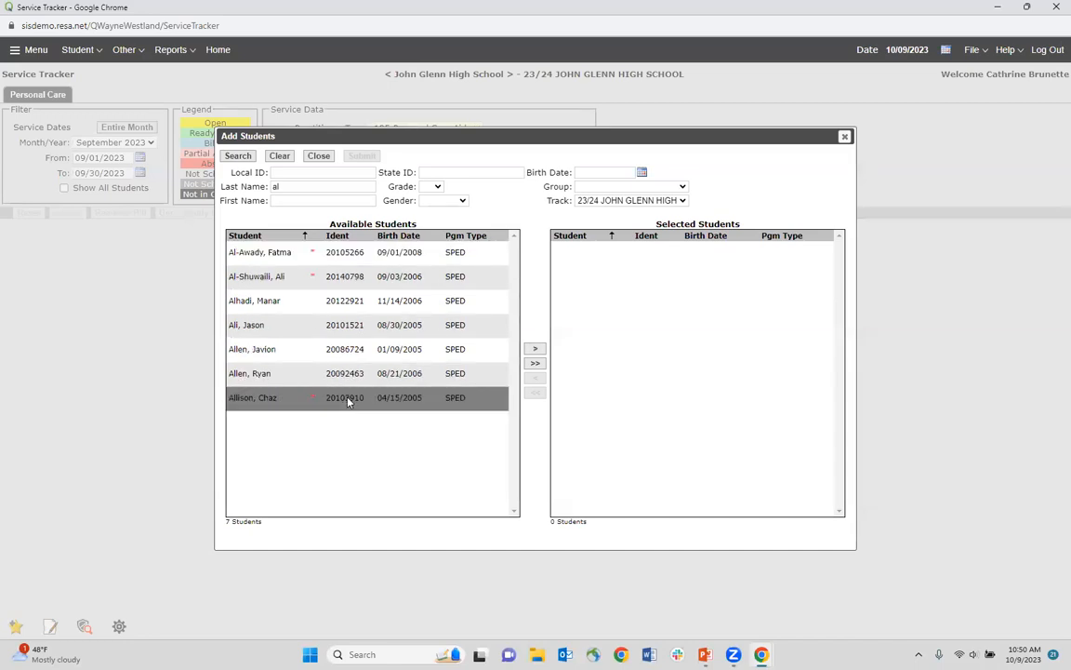
click(535, 349)
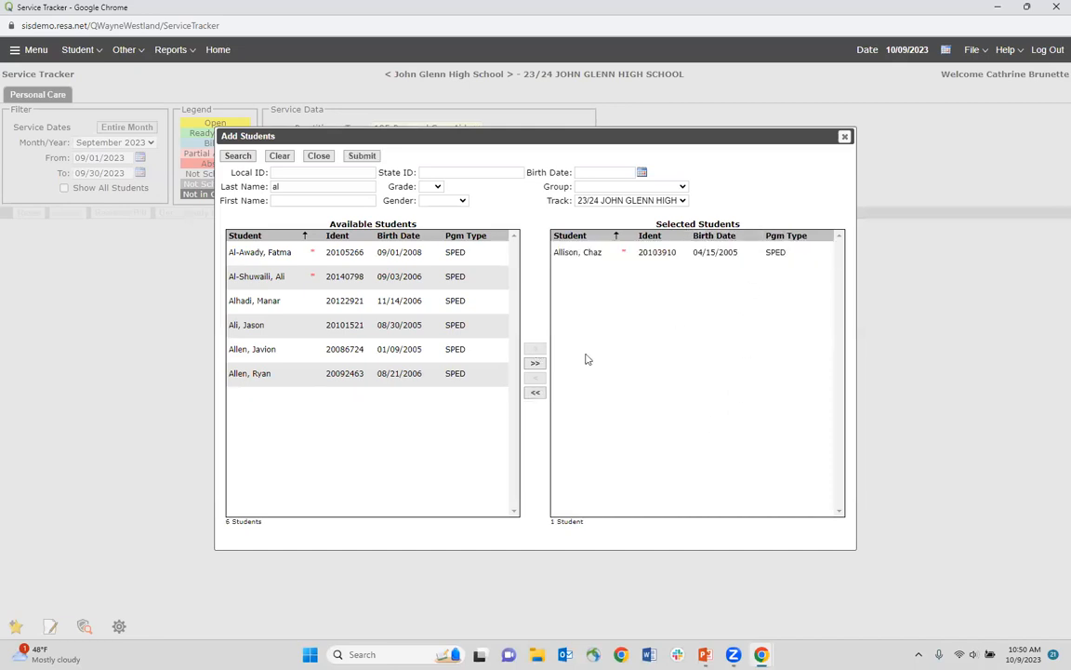
Step: Clear the search criteria, search for last names beginning with "bo", and move the first listed student to the selected students
click(284, 158)
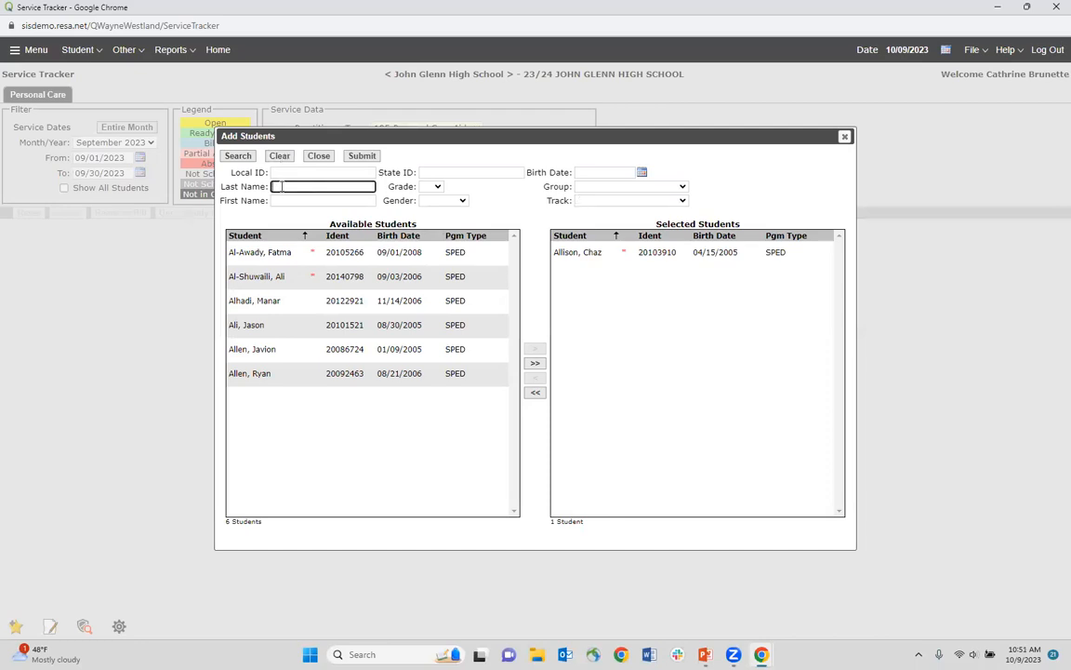
text(bo)
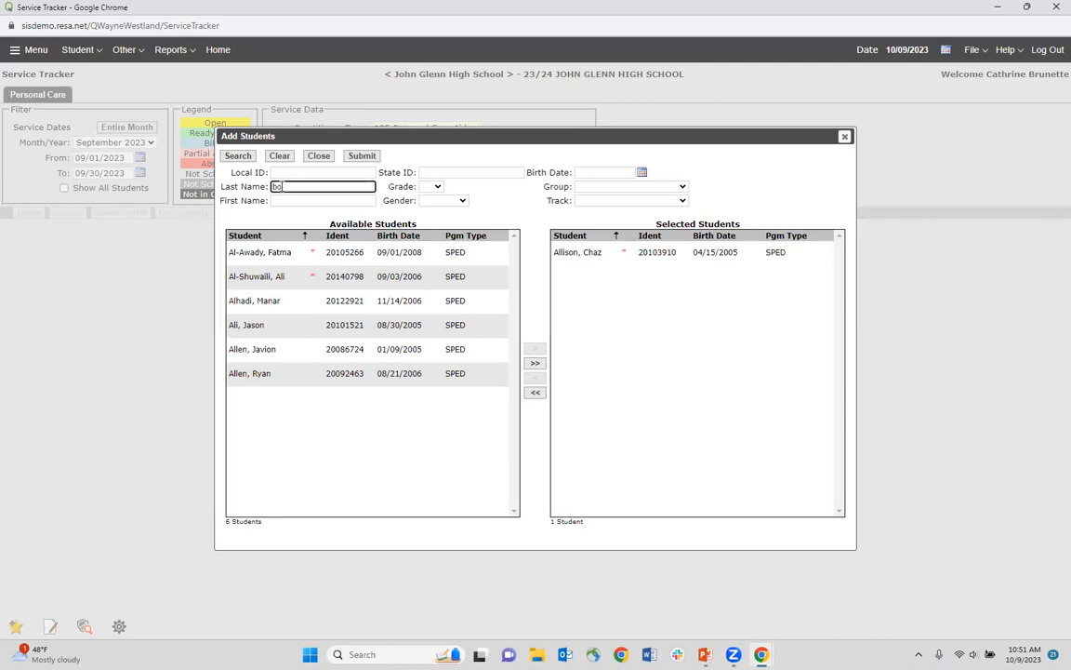
click(239, 156)
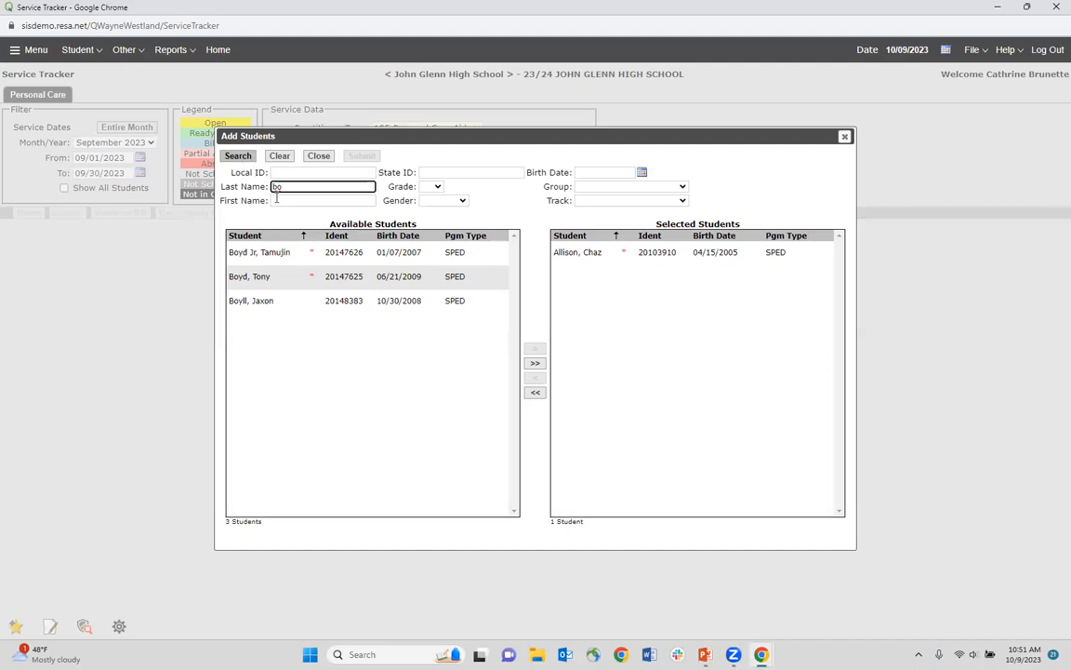
click(356, 258)
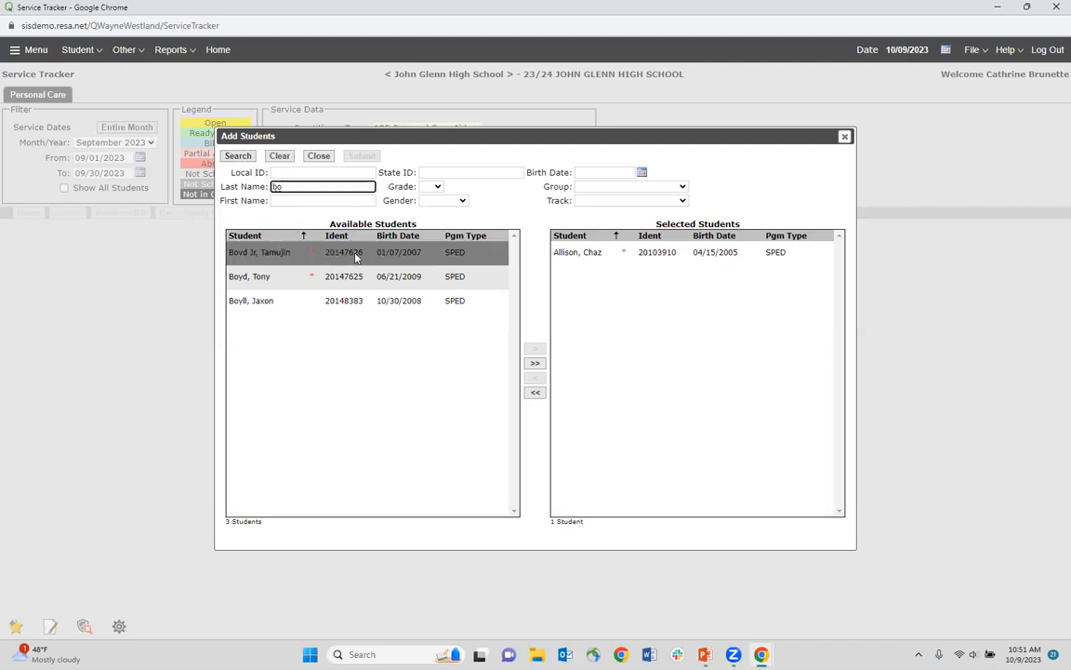
click(537, 350)
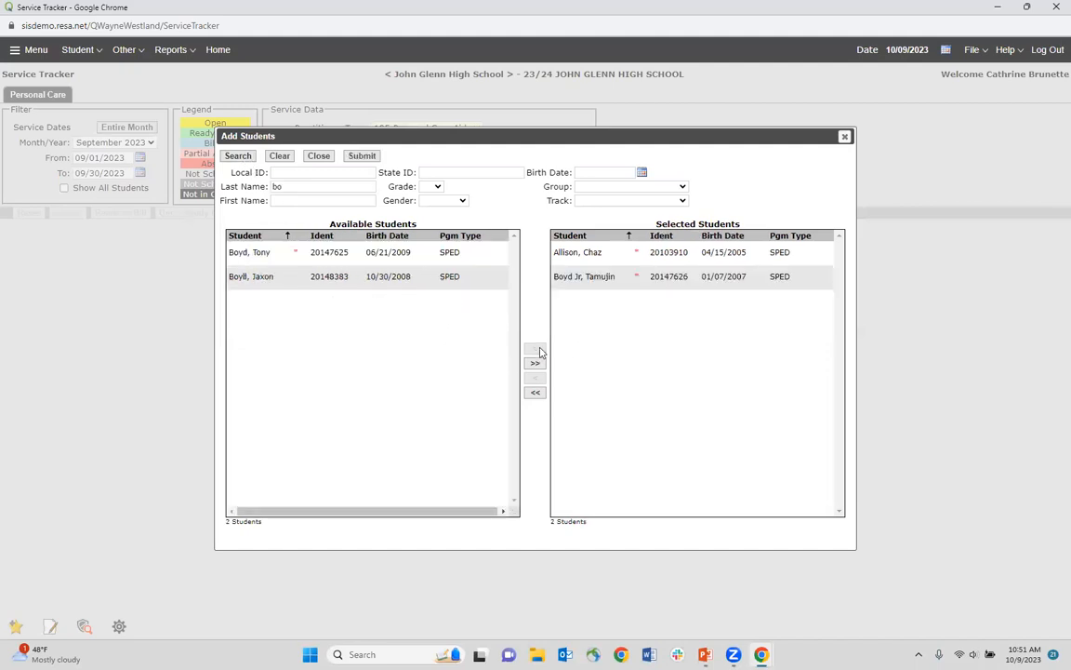
Step: Search for last names beginning with "har" and move the first listed student to the selected students
double_click(278, 186)
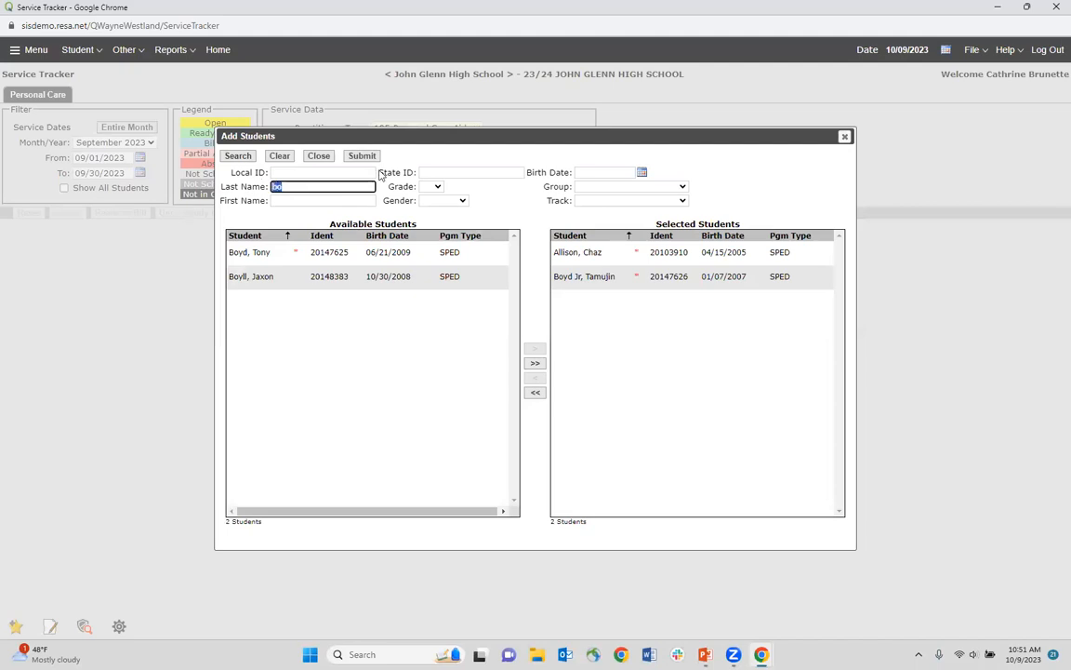
text(ho)
key(BackSpace)
text(ar)
click(238, 156)
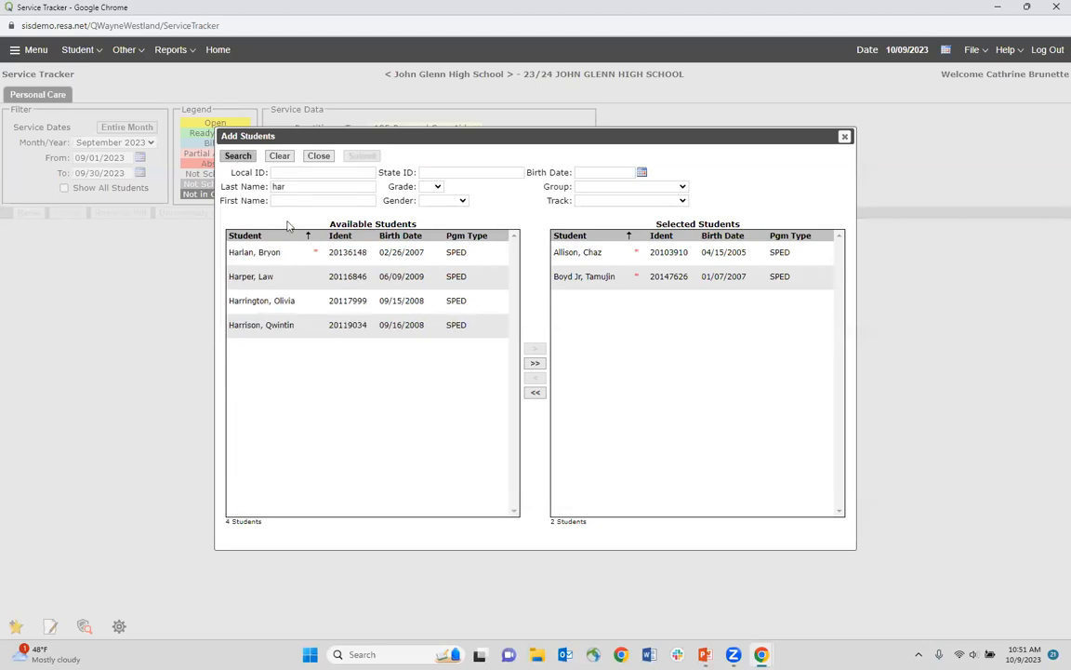
click(363, 253)
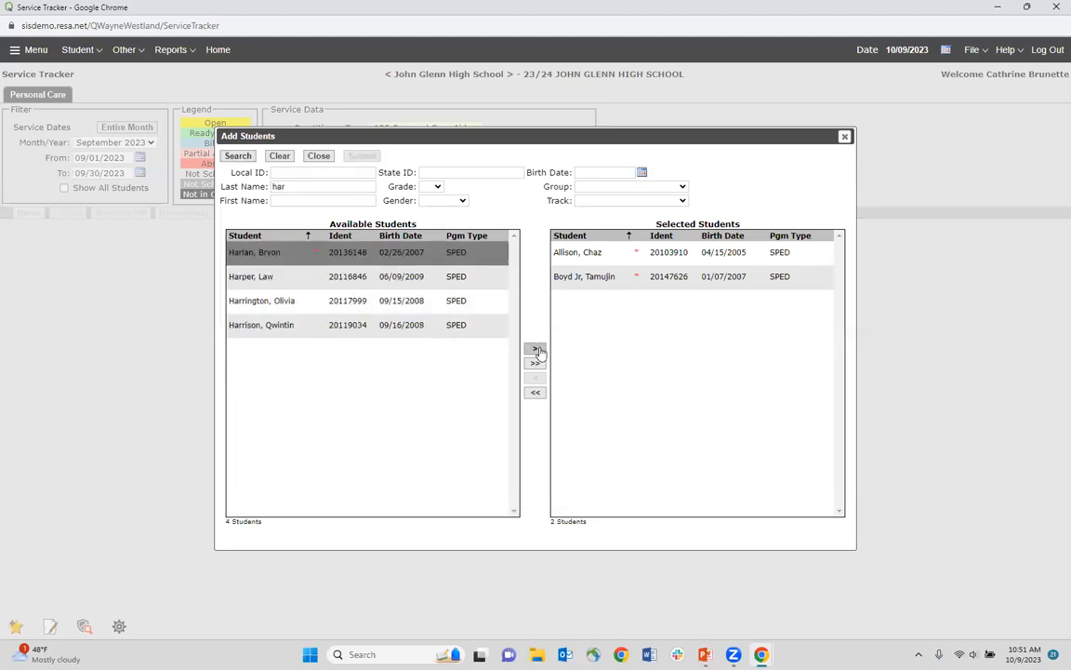
click(536, 350)
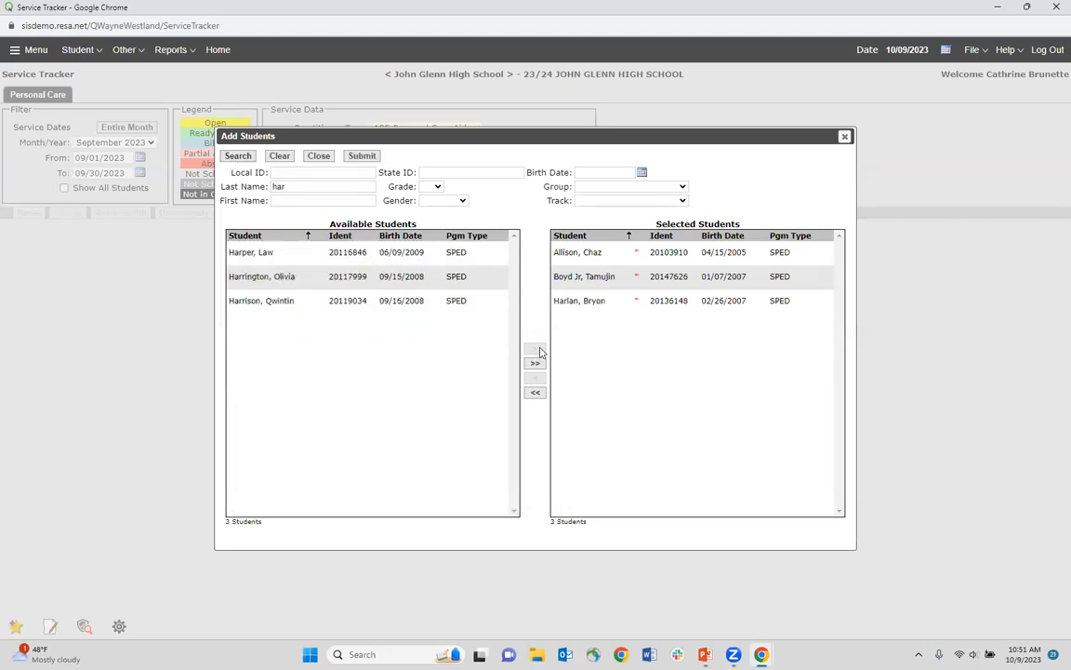
Step: Clear the criteria, find a fourth student by full last name for the selection, and submit the four students to the caseload
click(281, 157)
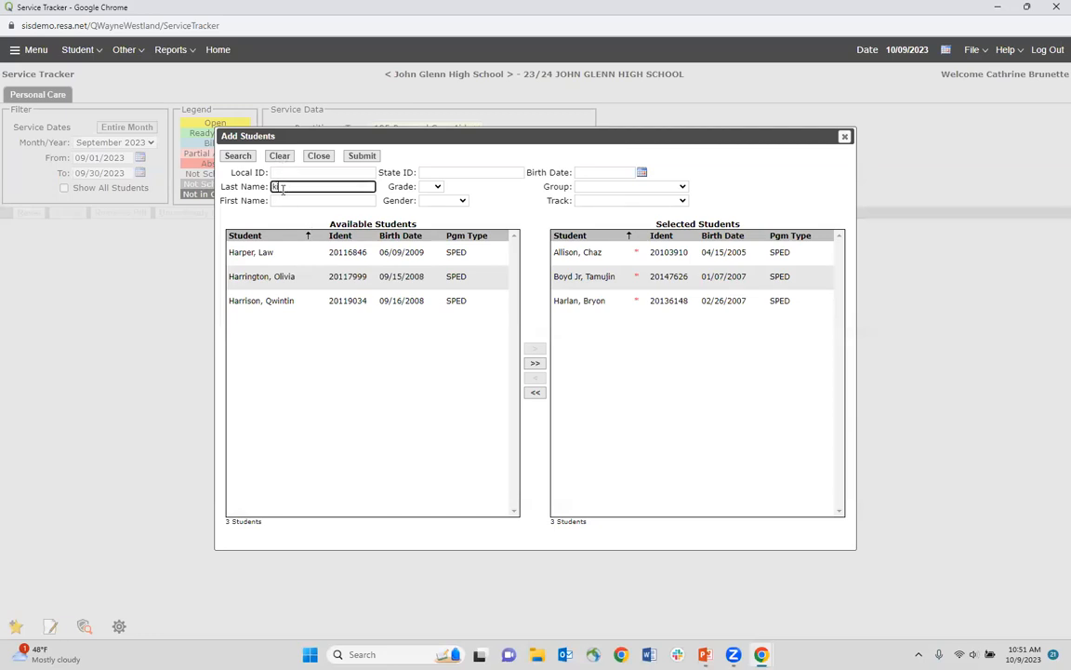
key(Return)
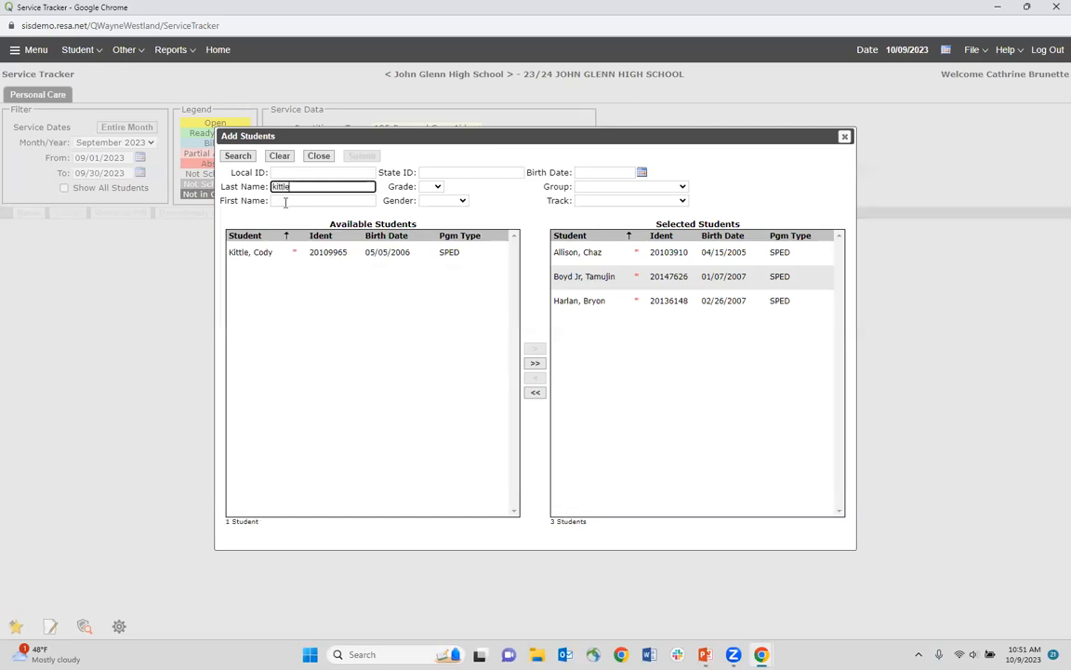
click(315, 254)
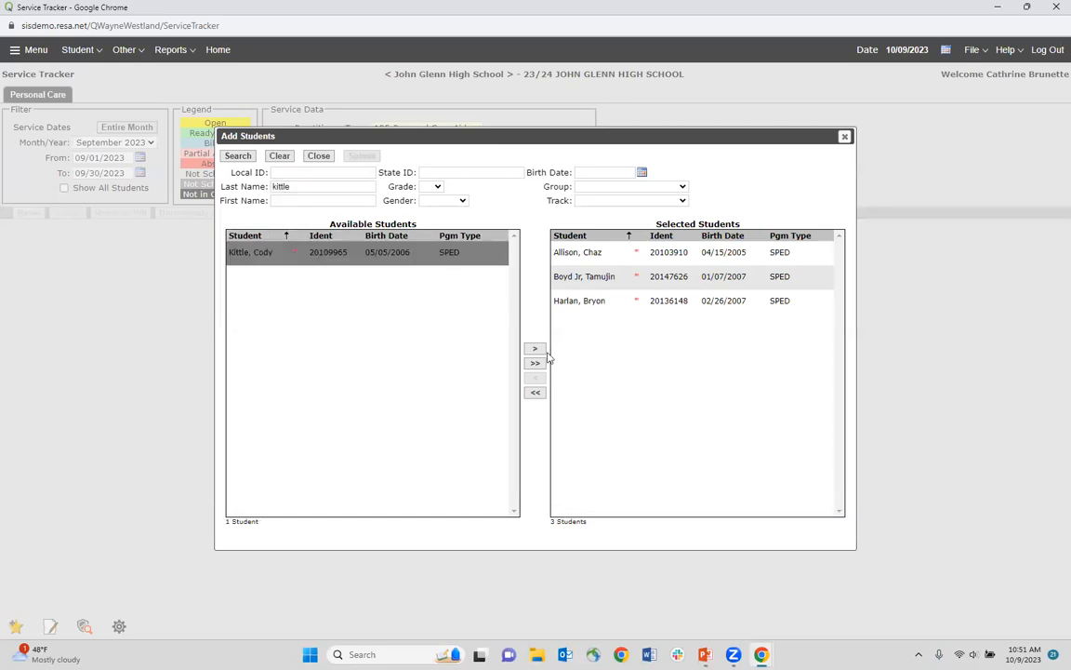
click(535, 349)
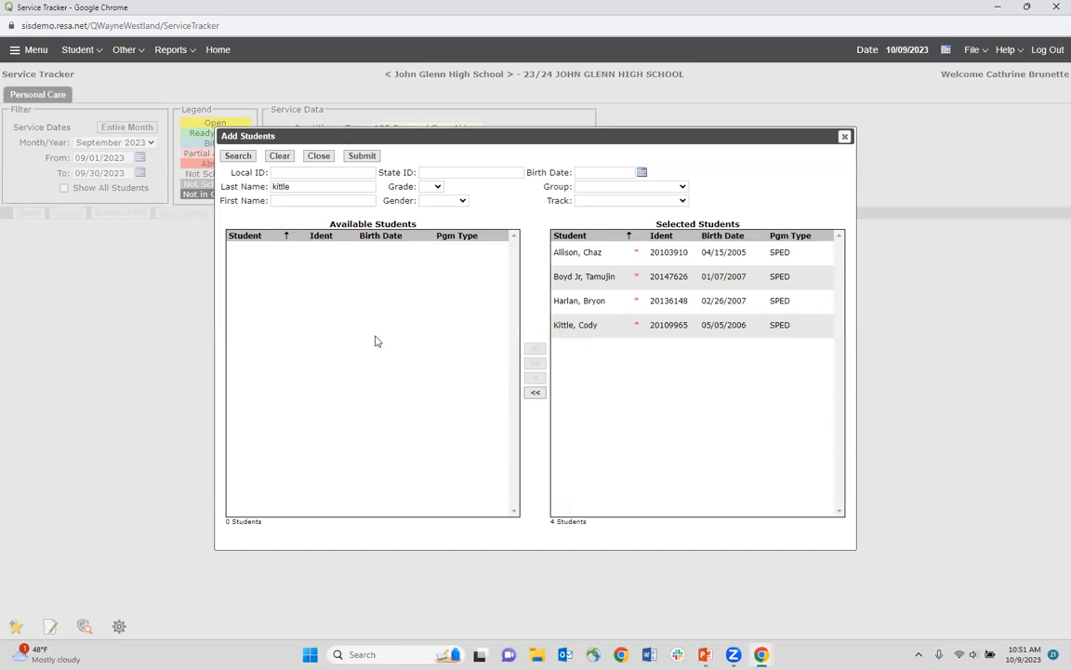
click(362, 158)
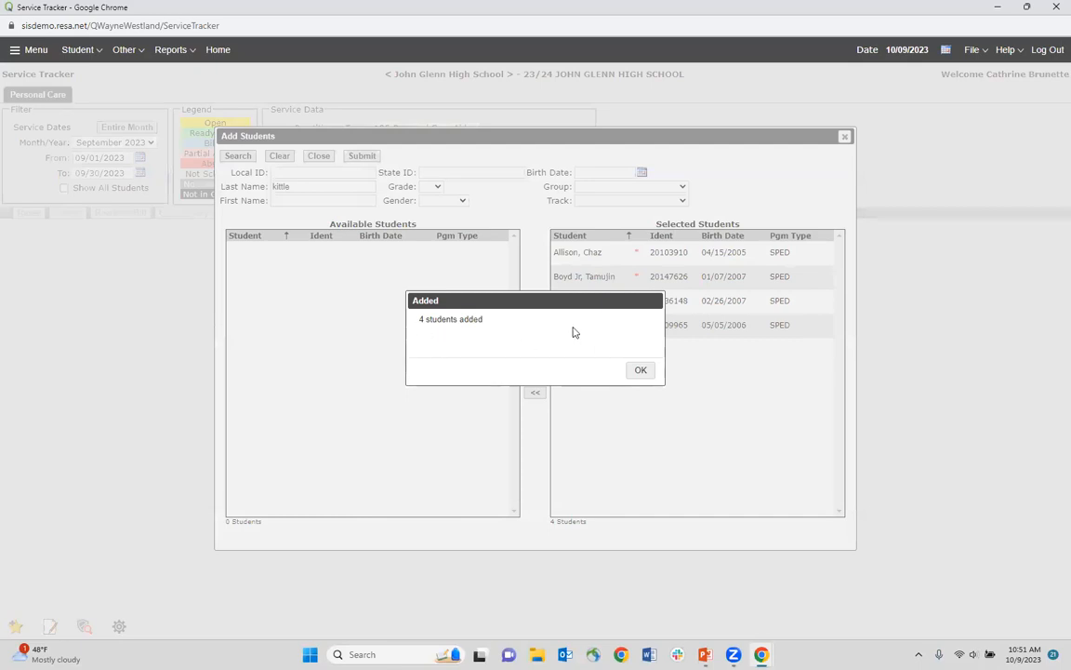
click(641, 371)
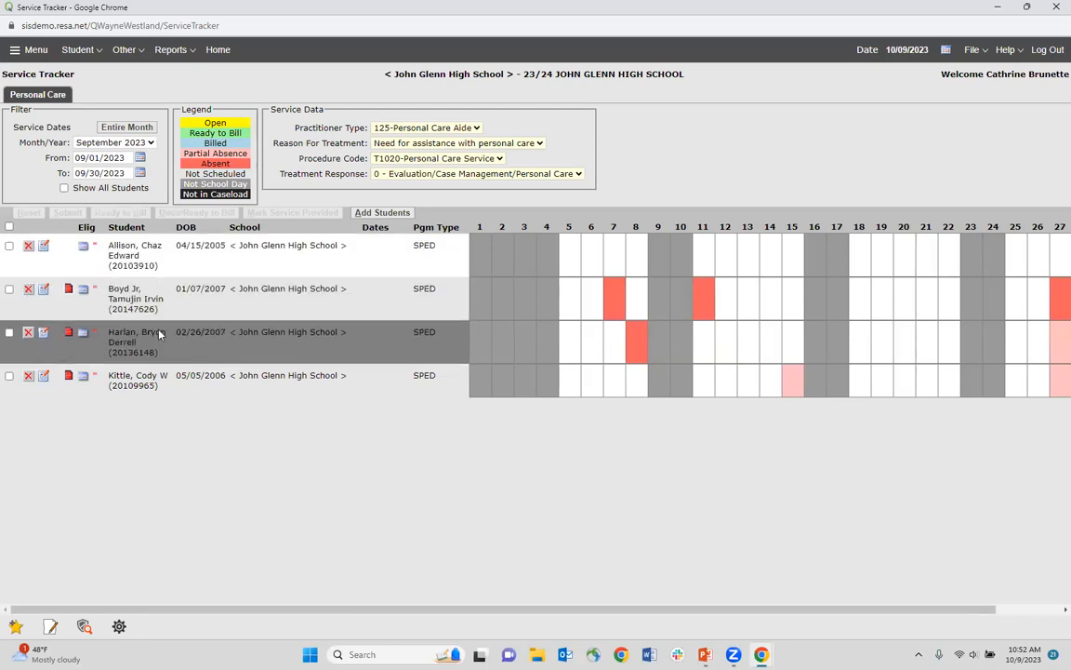
Step: Delete the first listed student from the caseload and confirm the deletion
click(27, 248)
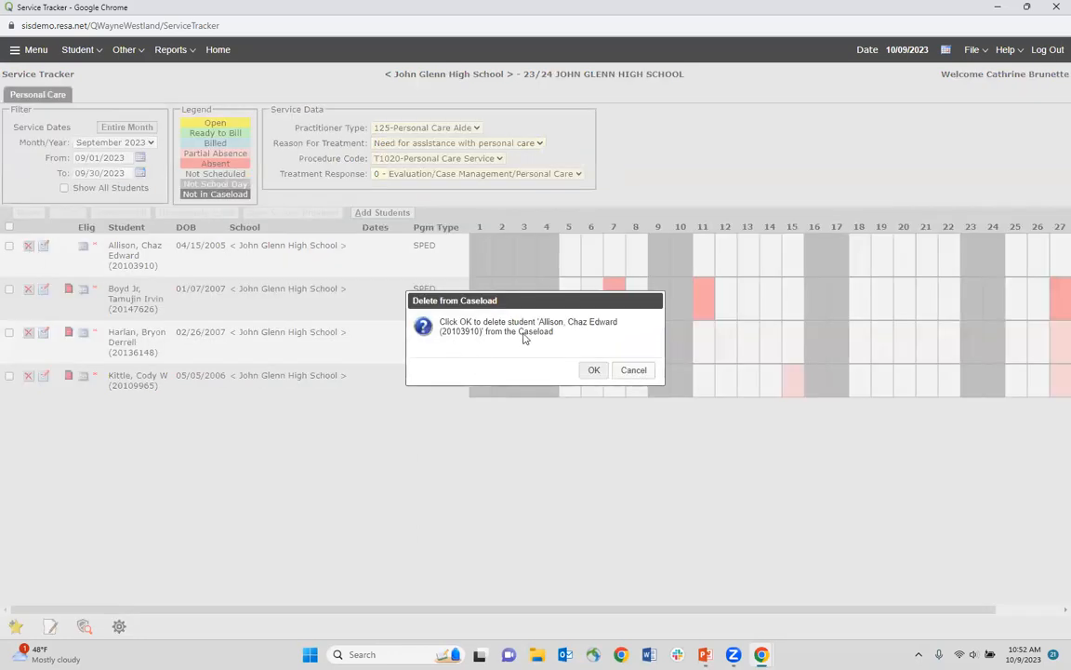
click(593, 372)
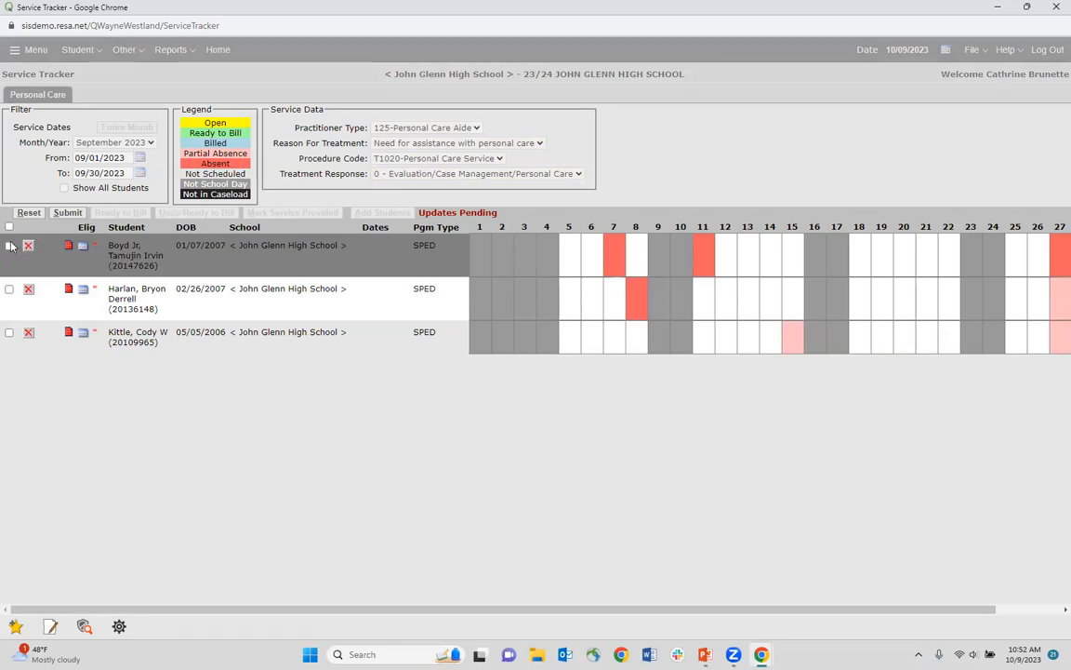
Step: Review the attendance details of the student in the first caseload row beside the calendar, and close them
click(68, 247)
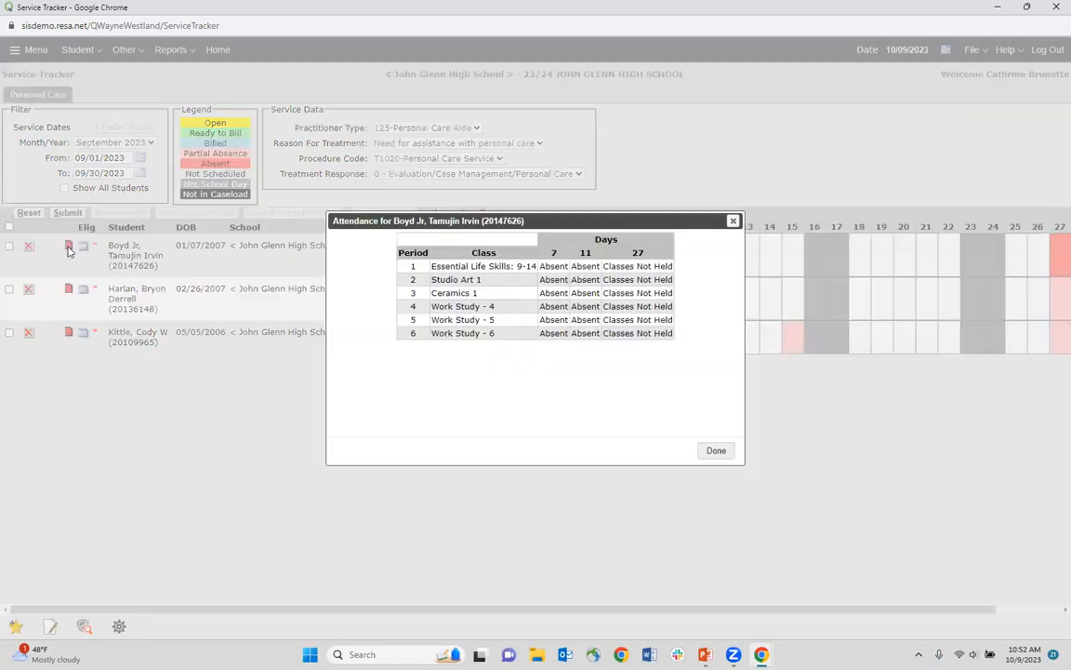
drag(576, 220, 352, 215)
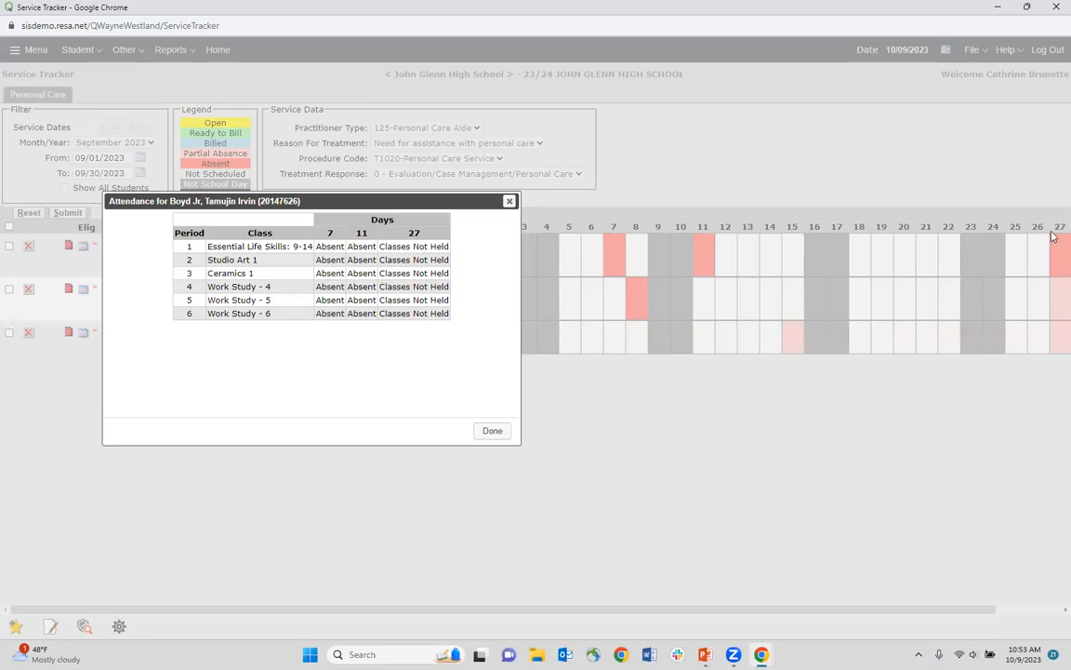
click(492, 433)
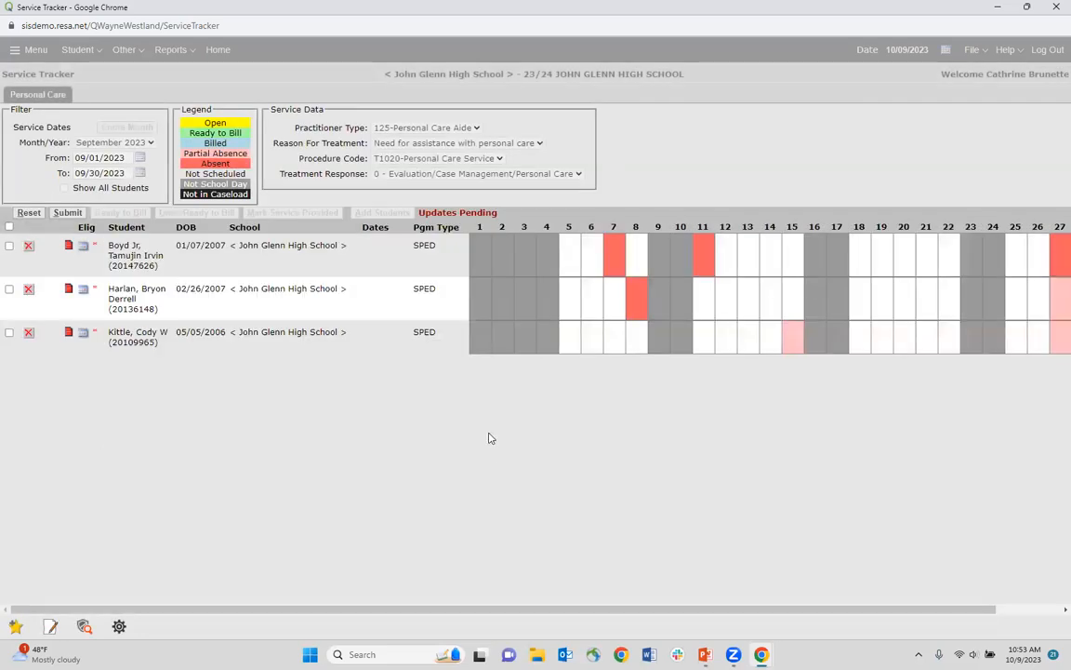
Step: Review the attendance details of the student in the third caseload row for days 15 and 27, and close them
click(69, 334)
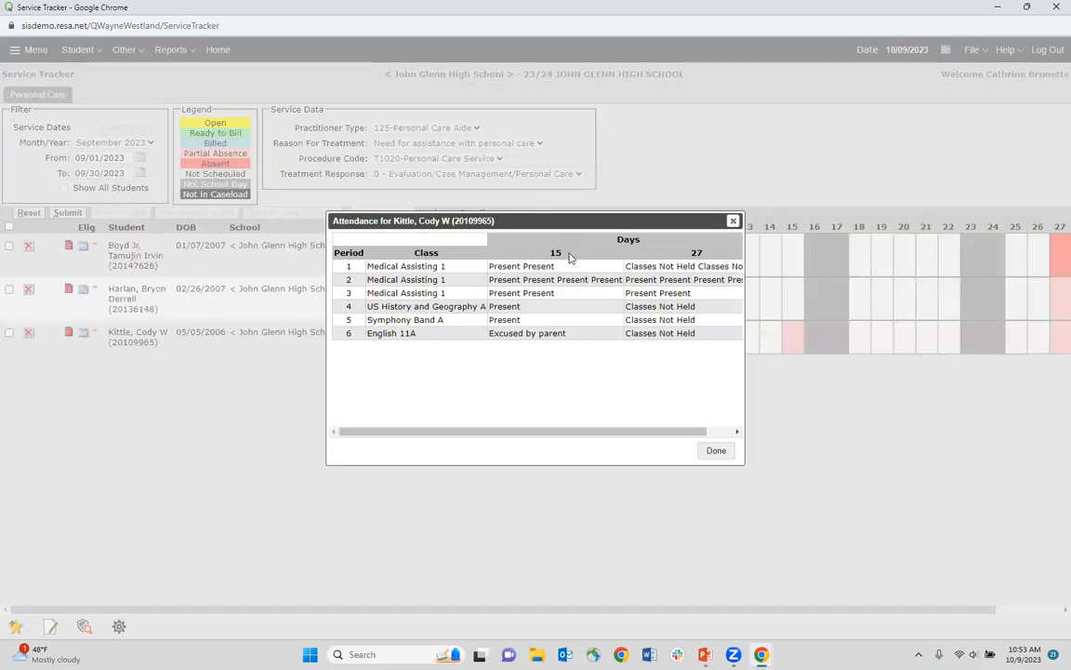
drag(544, 217, 342, 210)
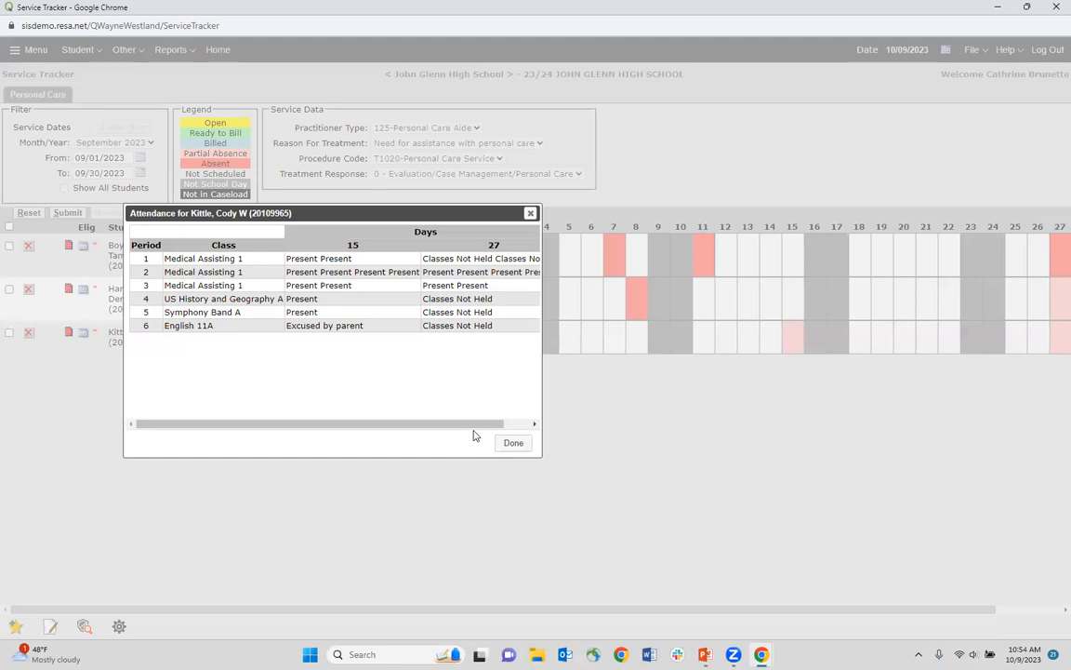
scroll(481, 426, right, 1)
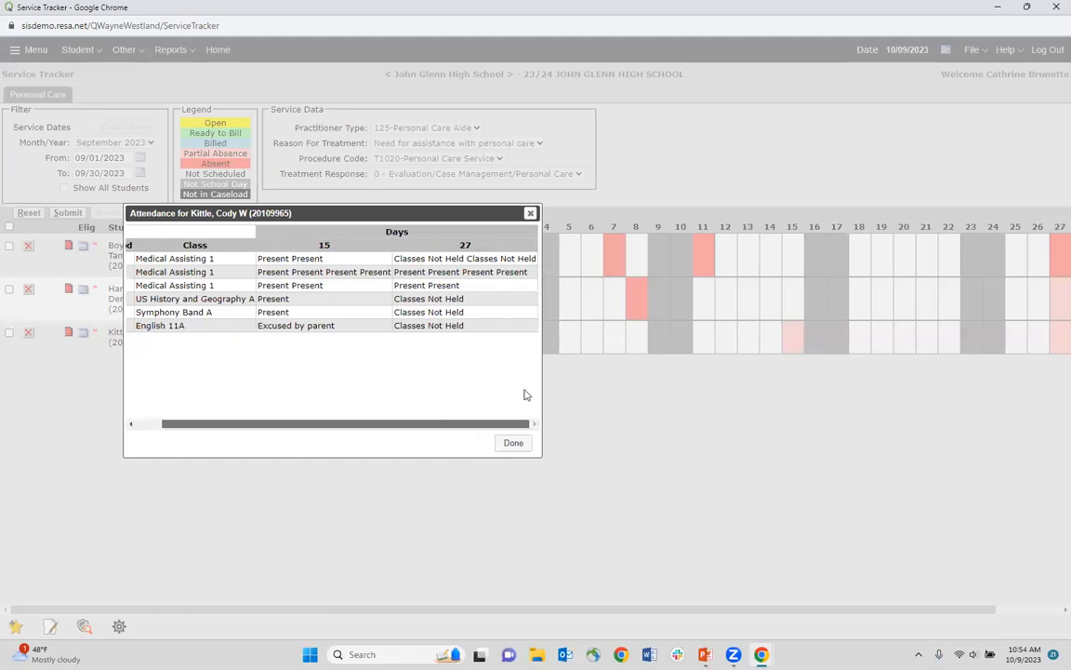
click(514, 444)
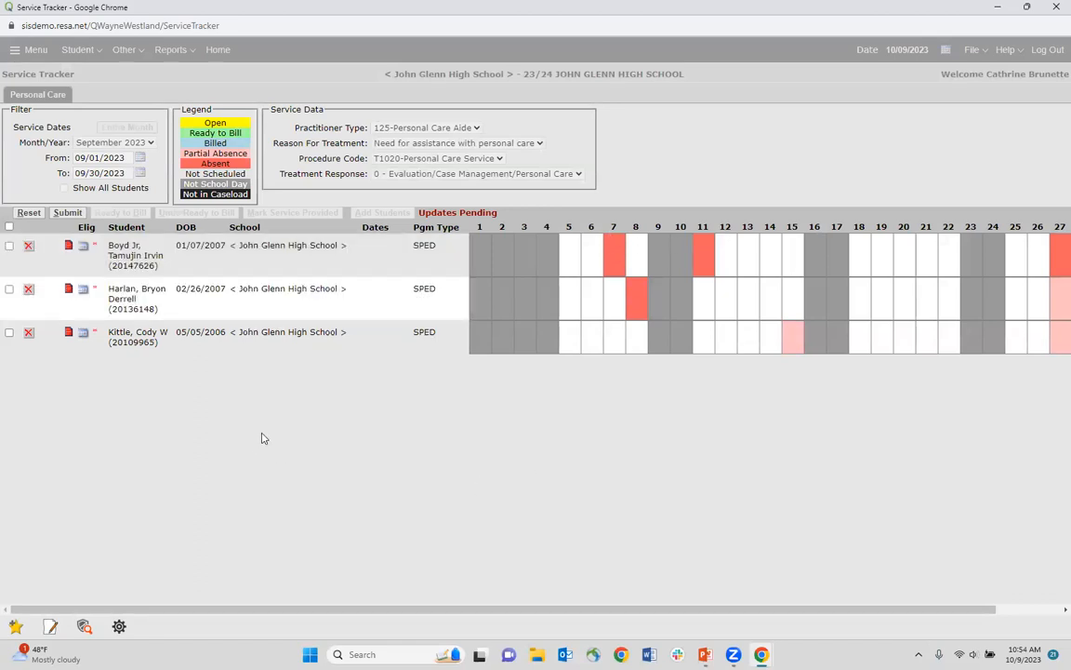
Step: Check the Medicaid eligibility history of the student in the first caseload row, and close it
click(82, 247)
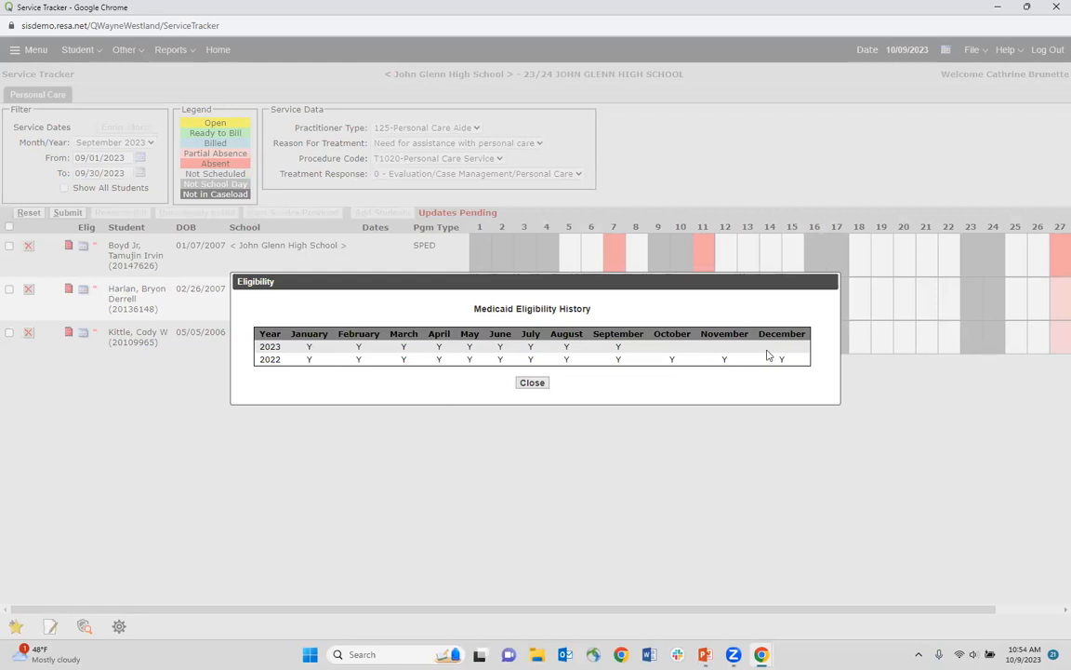
click(533, 384)
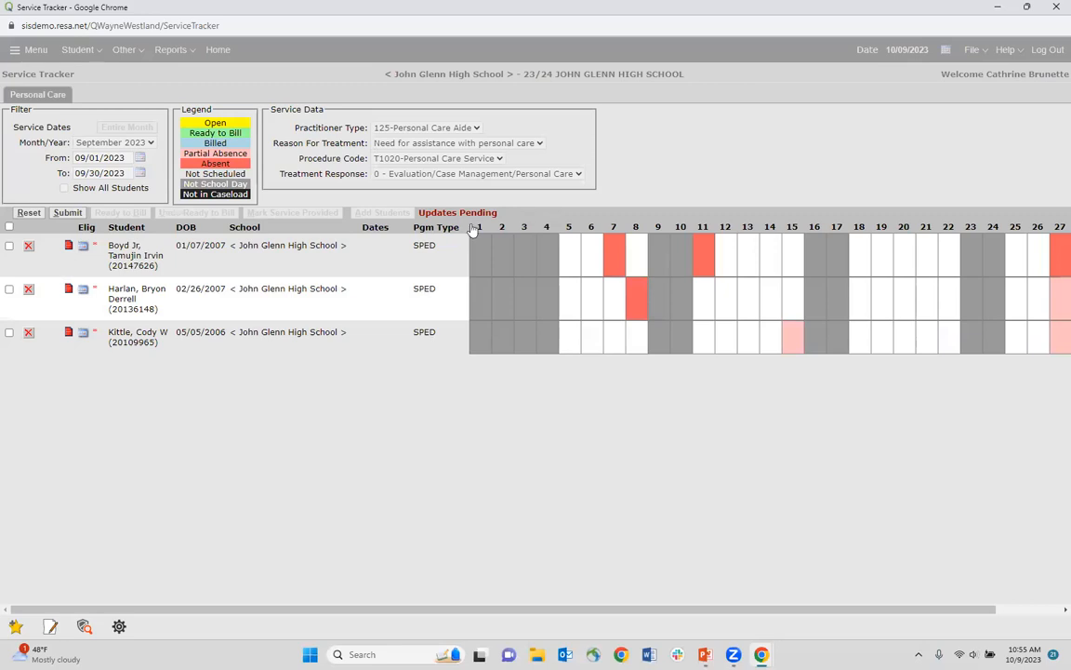
Step: Submit the pending caseload update, and mark service provided for all three students
click(67, 213)
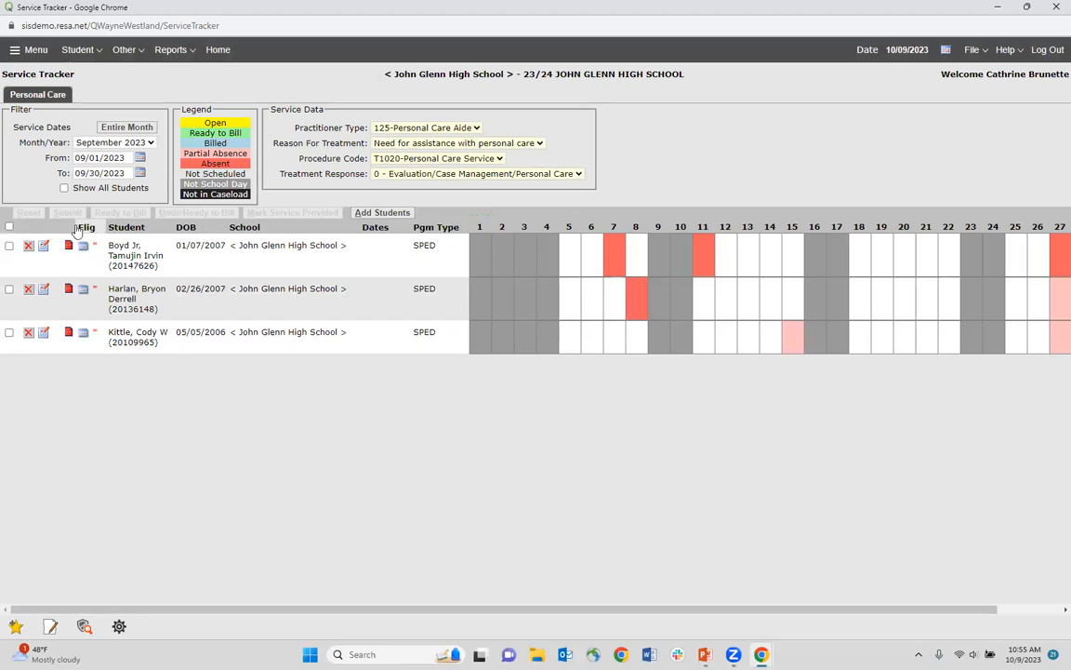
click(9, 228)
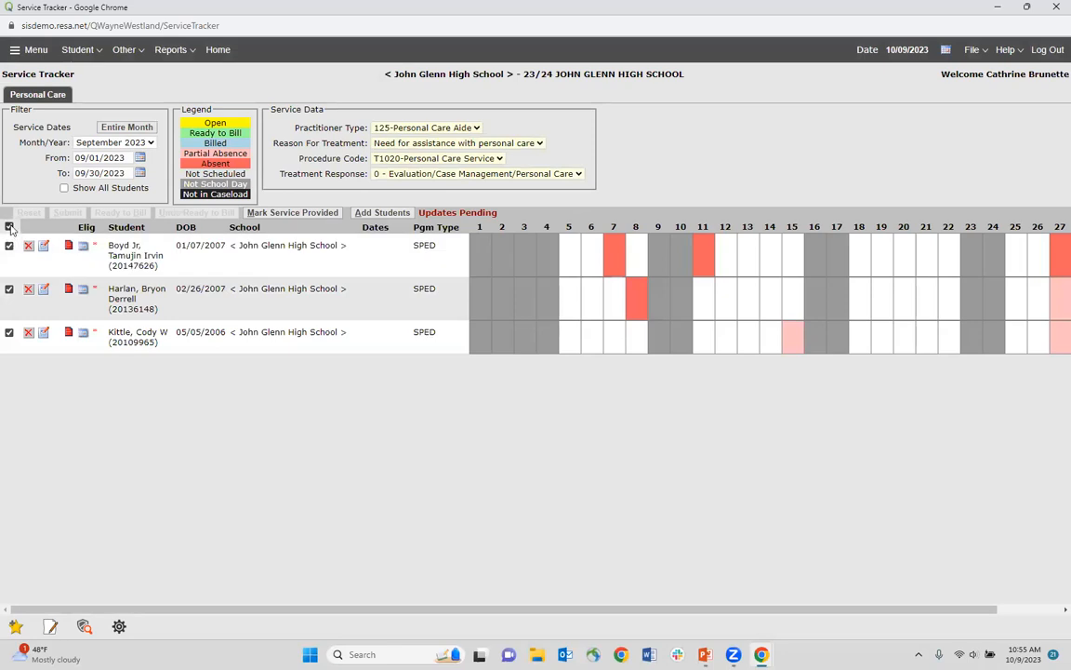
click(9, 228)
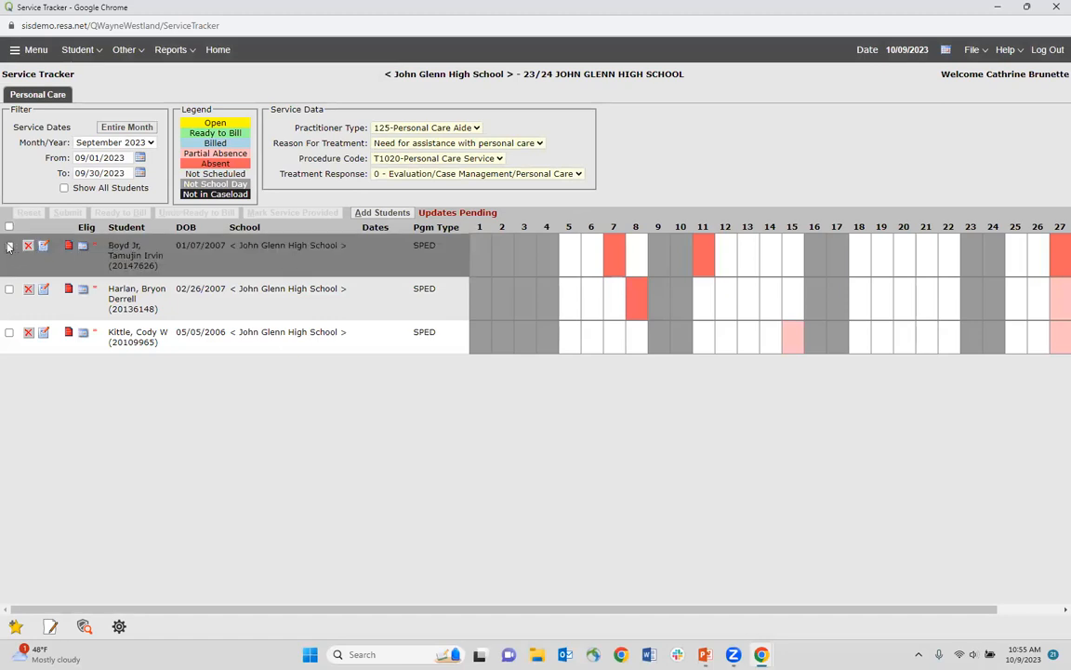
click(10, 247)
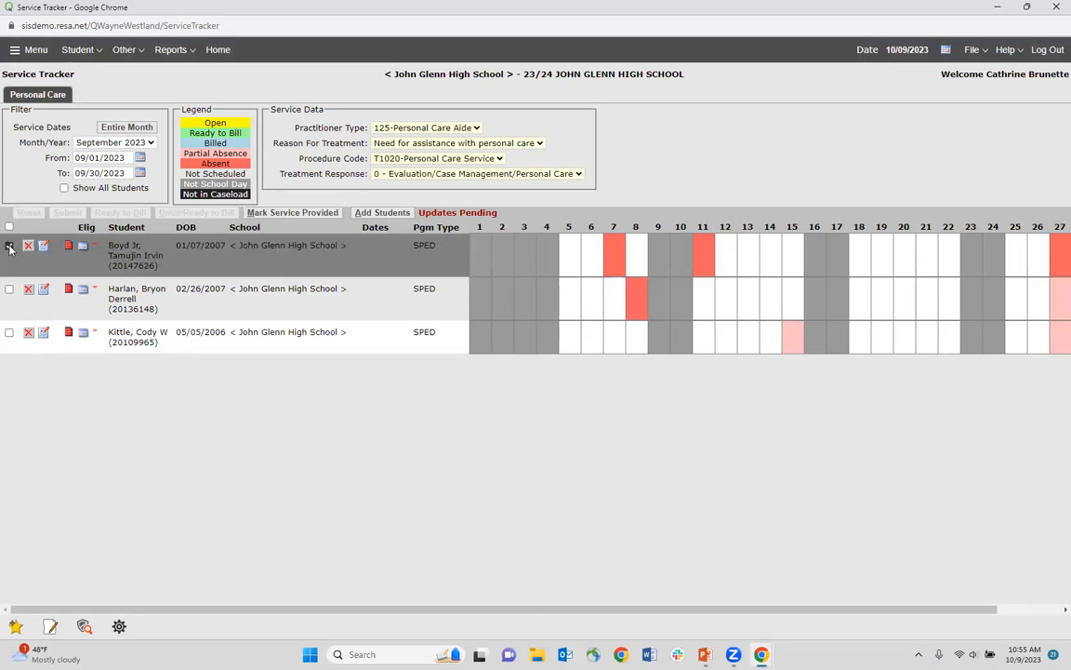
click(9, 227)
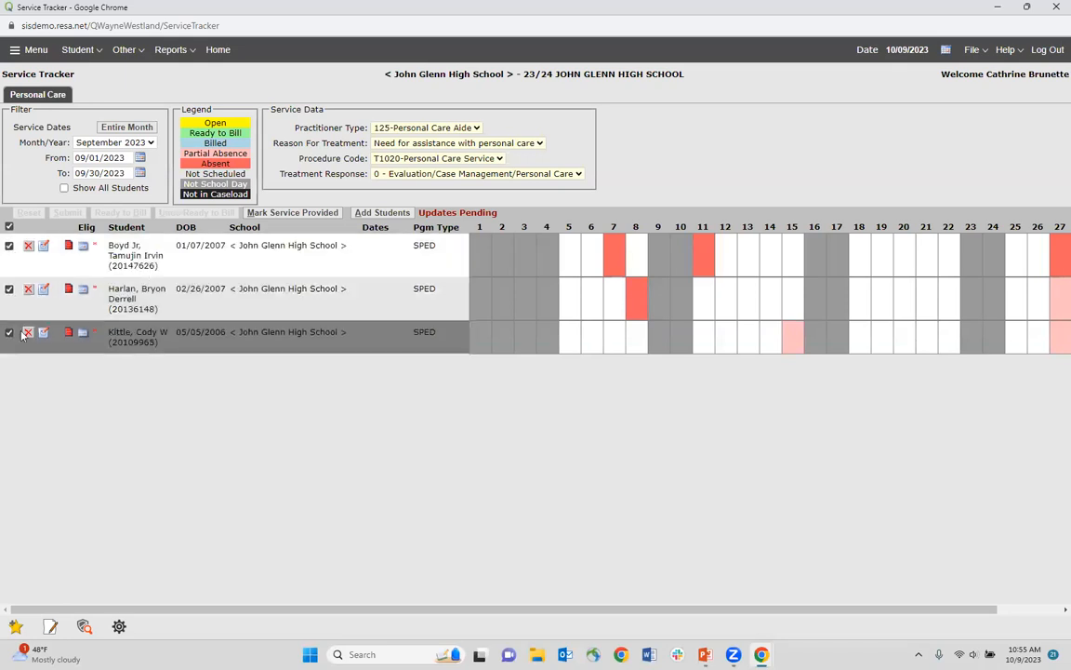
click(301, 213)
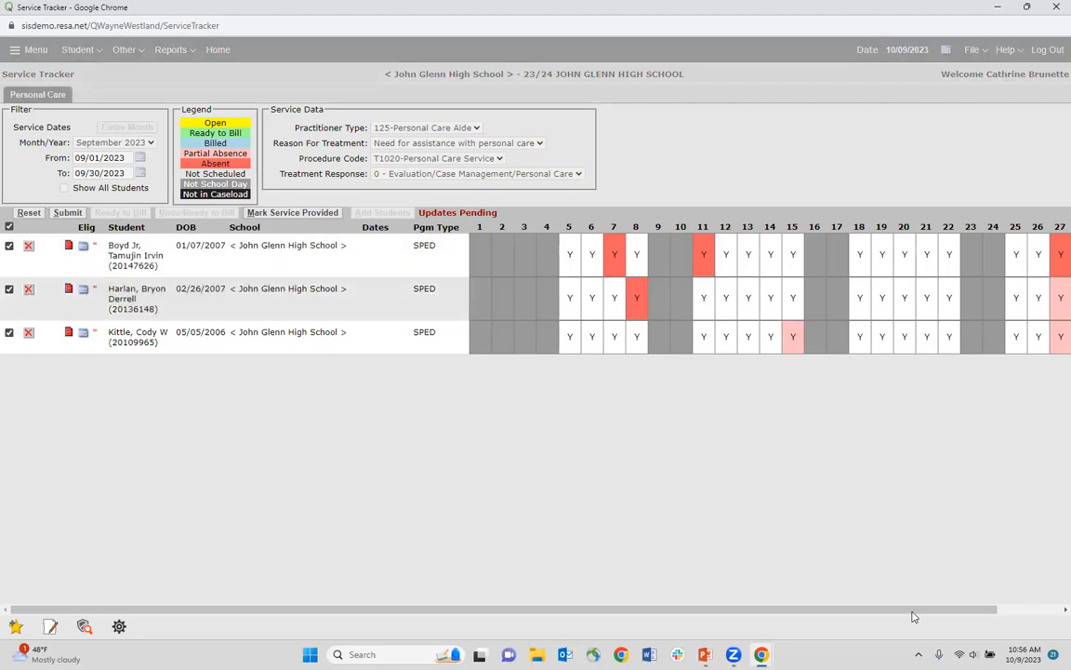
Step: Clear the service marks on the absent days: 7, 11 and 27 for the first student and 8 for the second
drag(928, 612, 978, 610)
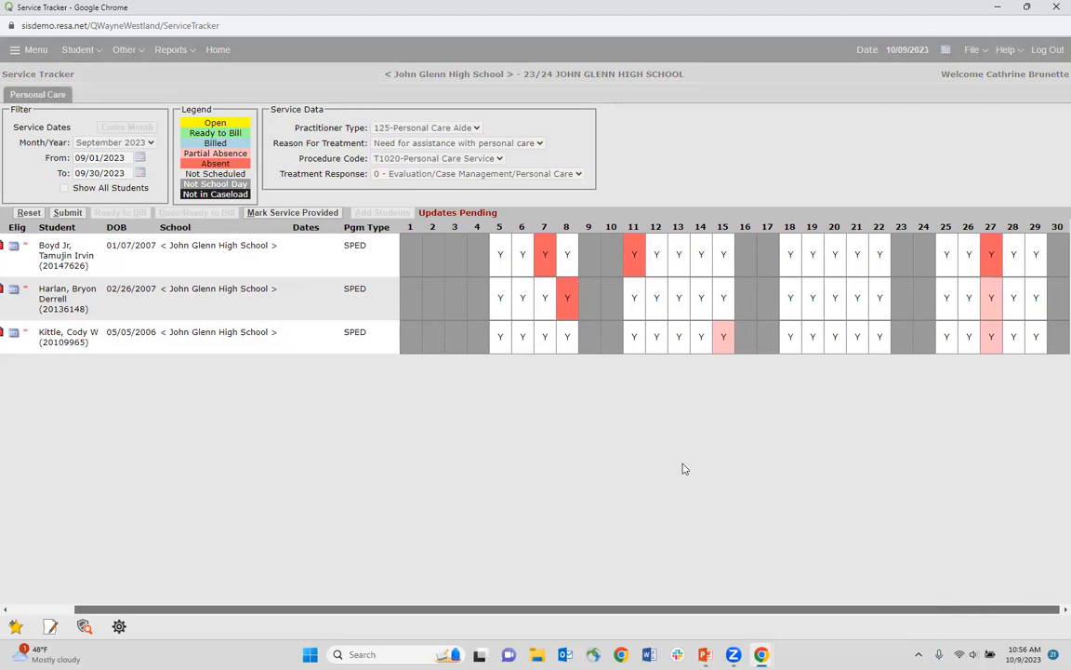
click(544, 248)
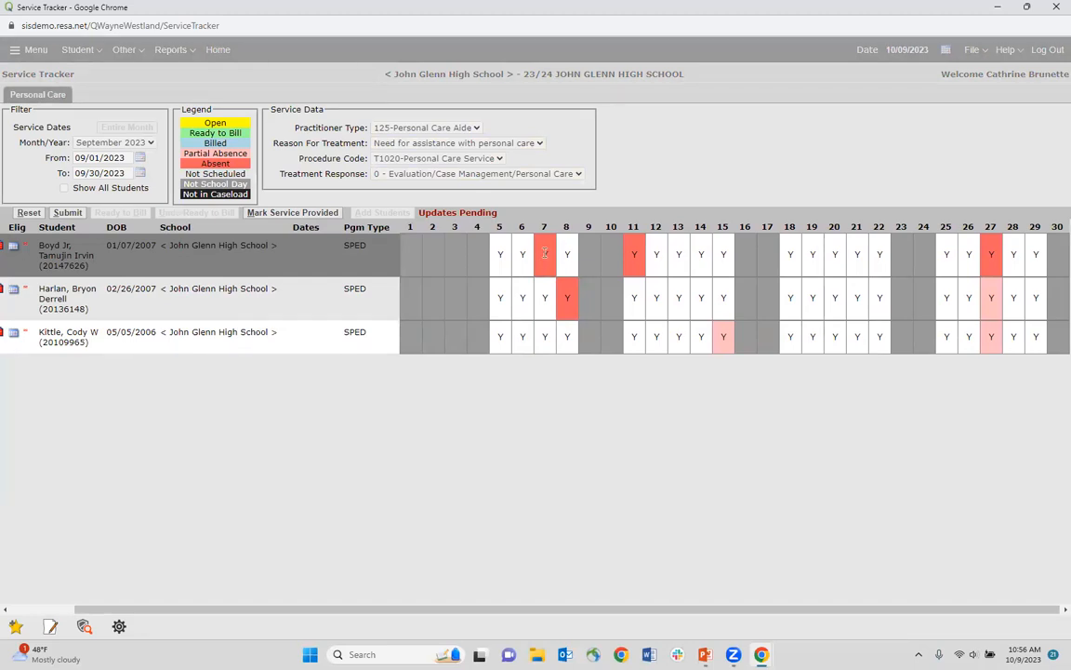
click(544, 253)
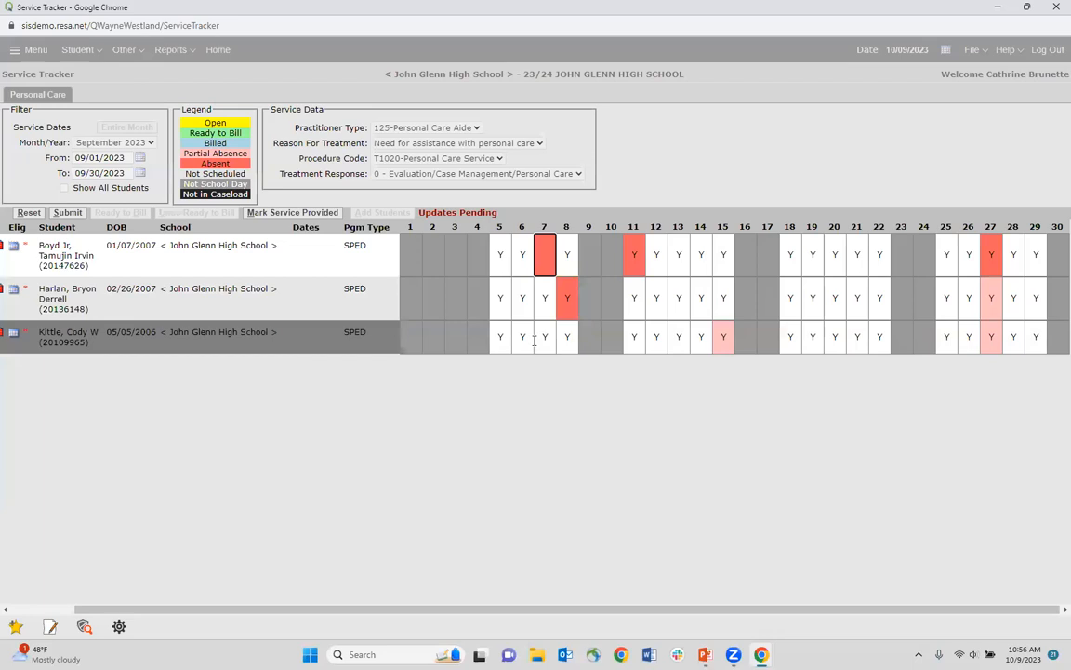
click(635, 255)
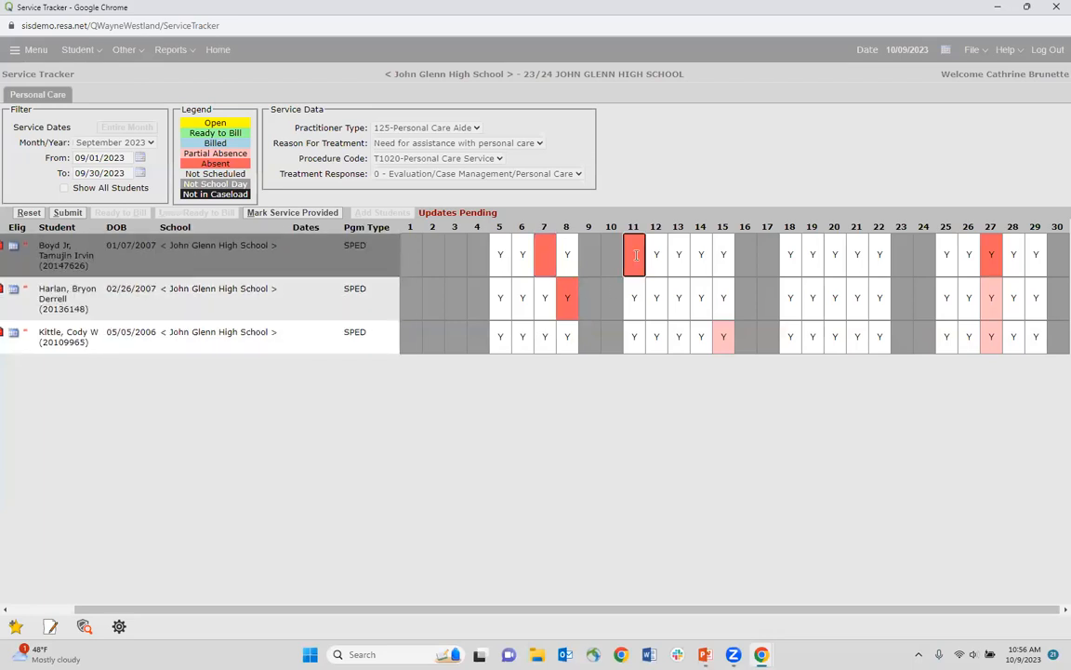
click(992, 254)
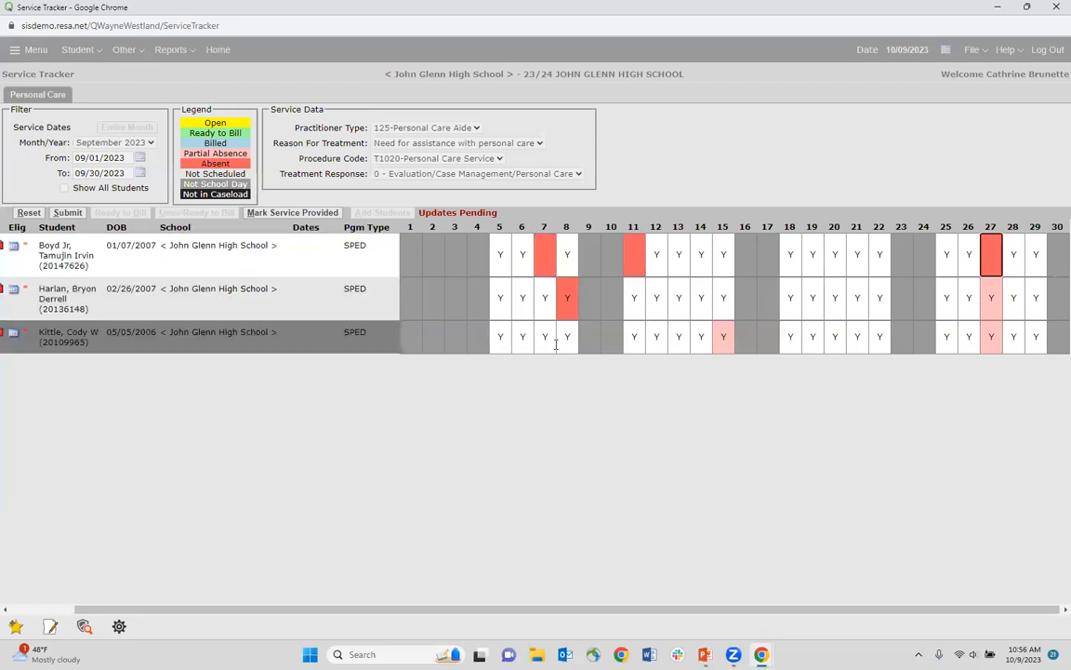
click(569, 300)
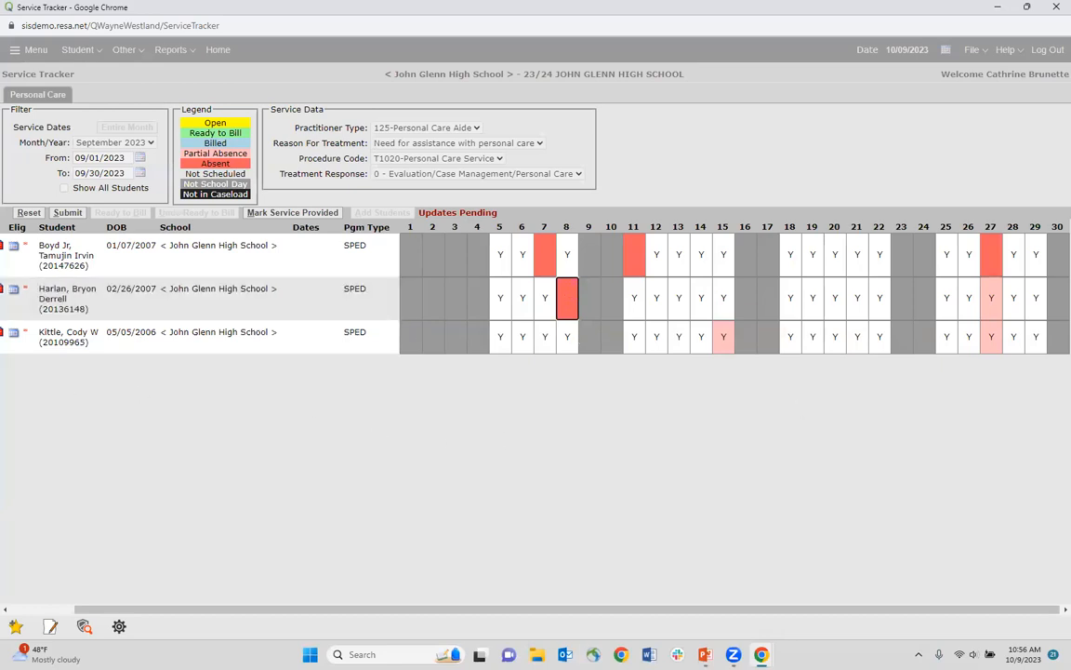
Step: Recheck the third student's attendance by class period on the partial absence days 15 and 27, and close the details
drag(559, 613, 514, 613)
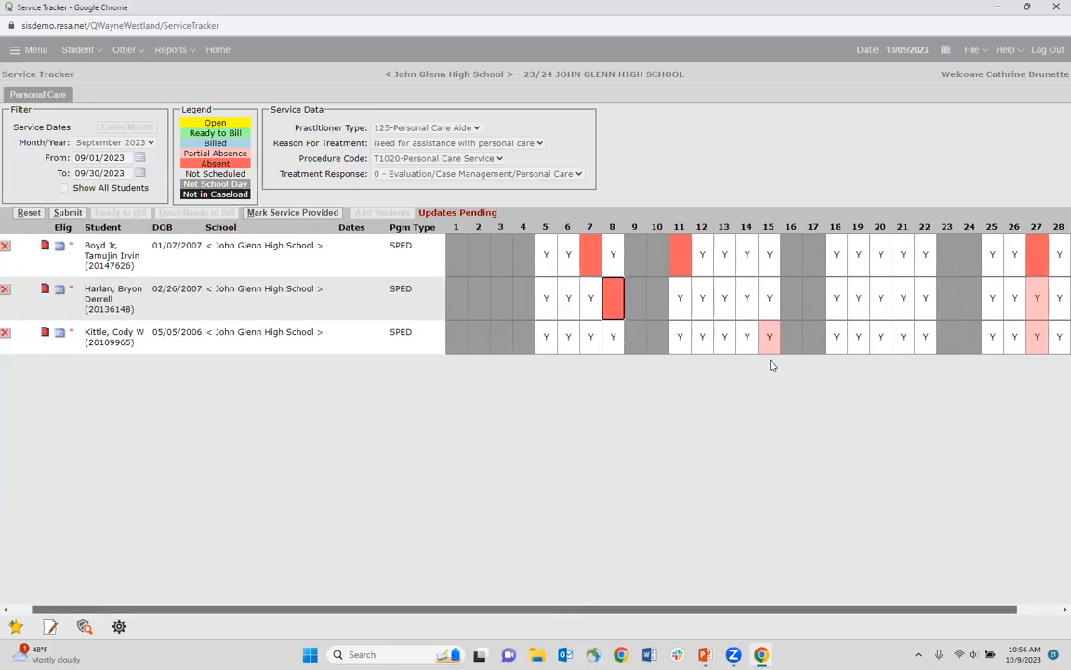
click(43, 334)
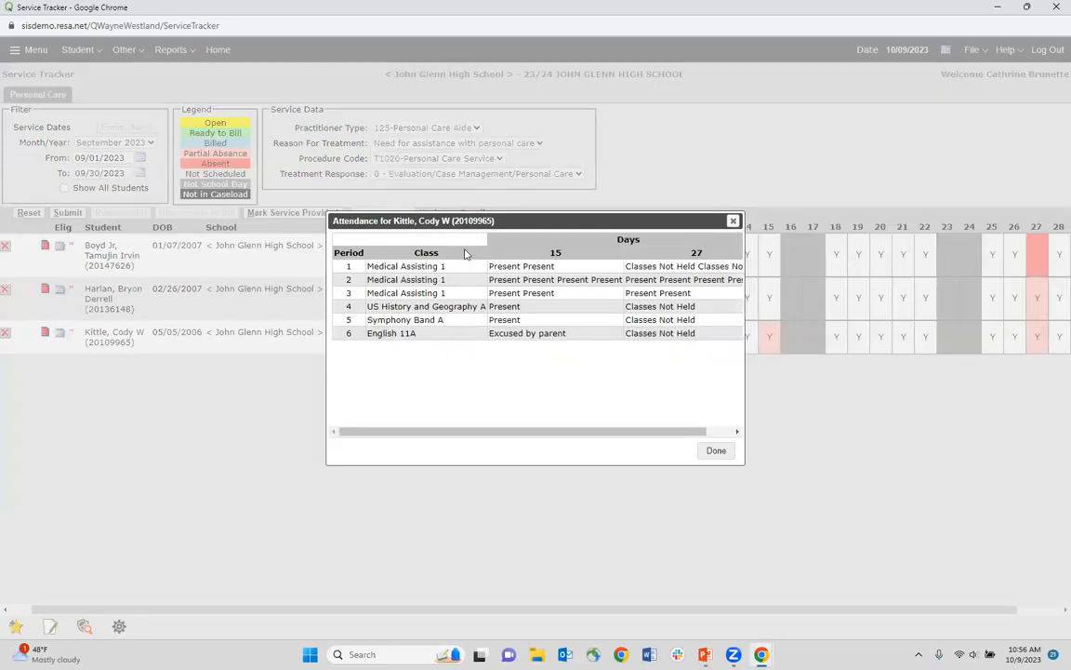
drag(481, 223, 268, 229)
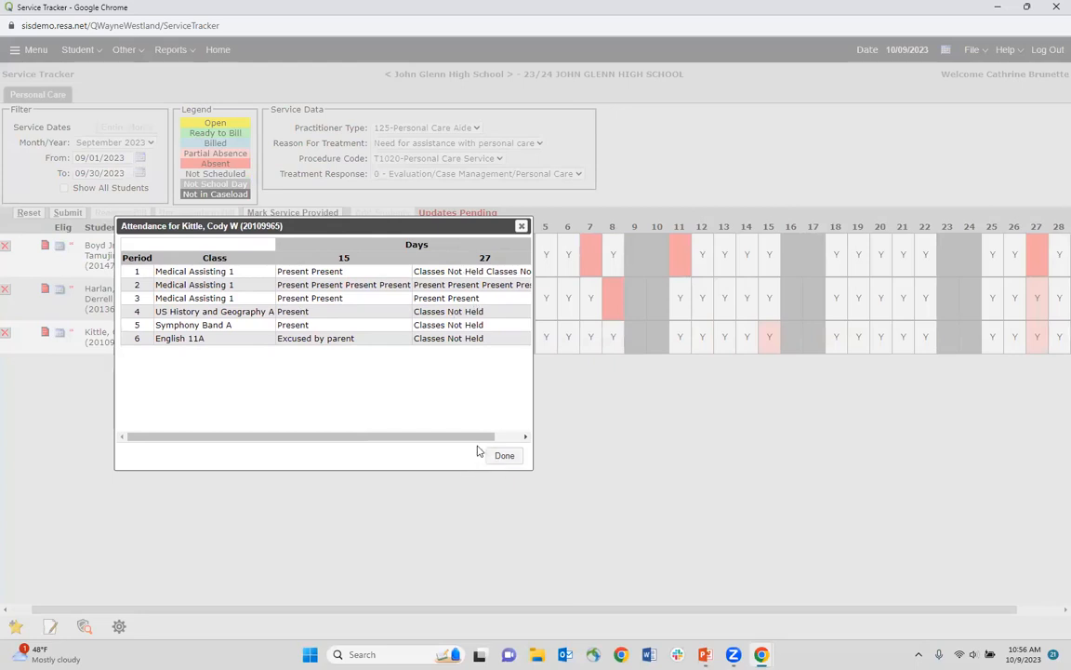
drag(478, 437, 509, 439)
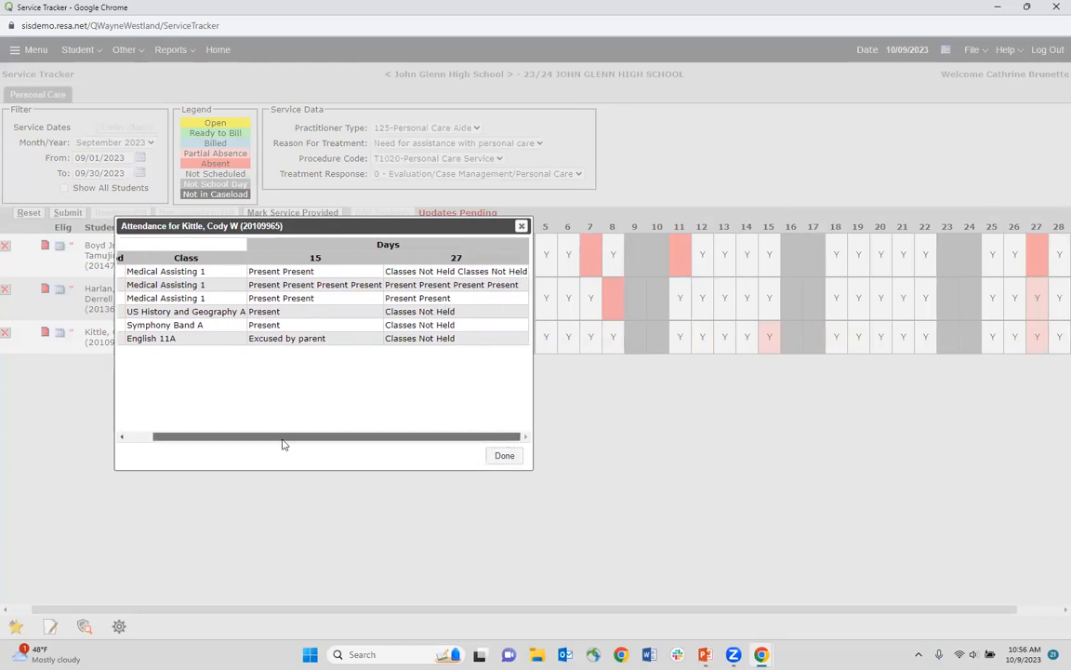
click(504, 458)
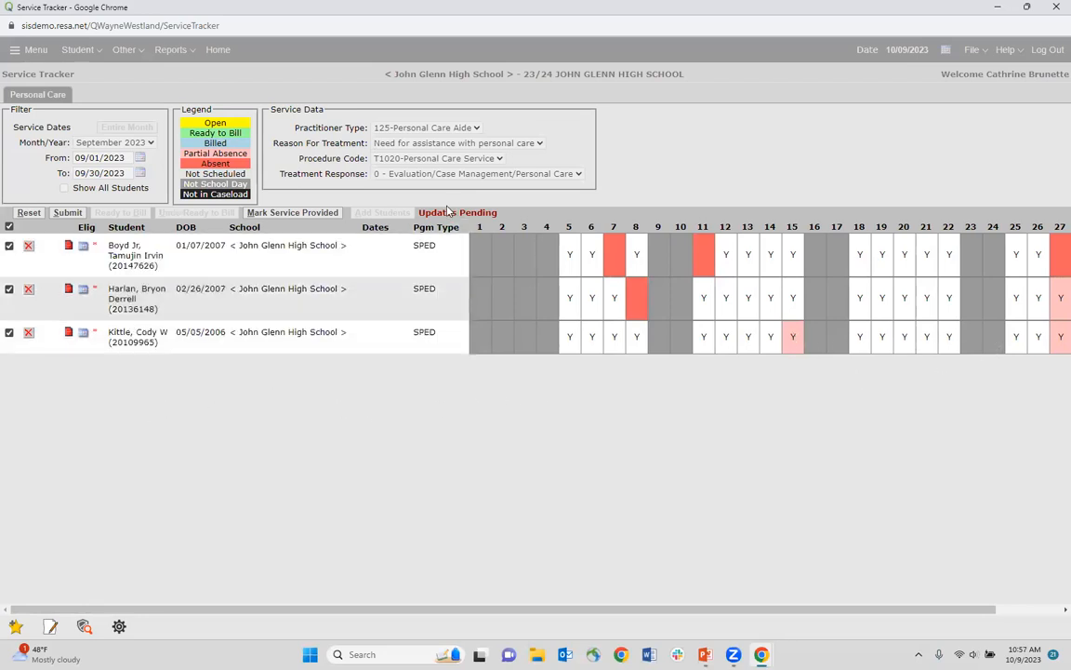
Step: Submit the marked September services for the caseload
click(66, 214)
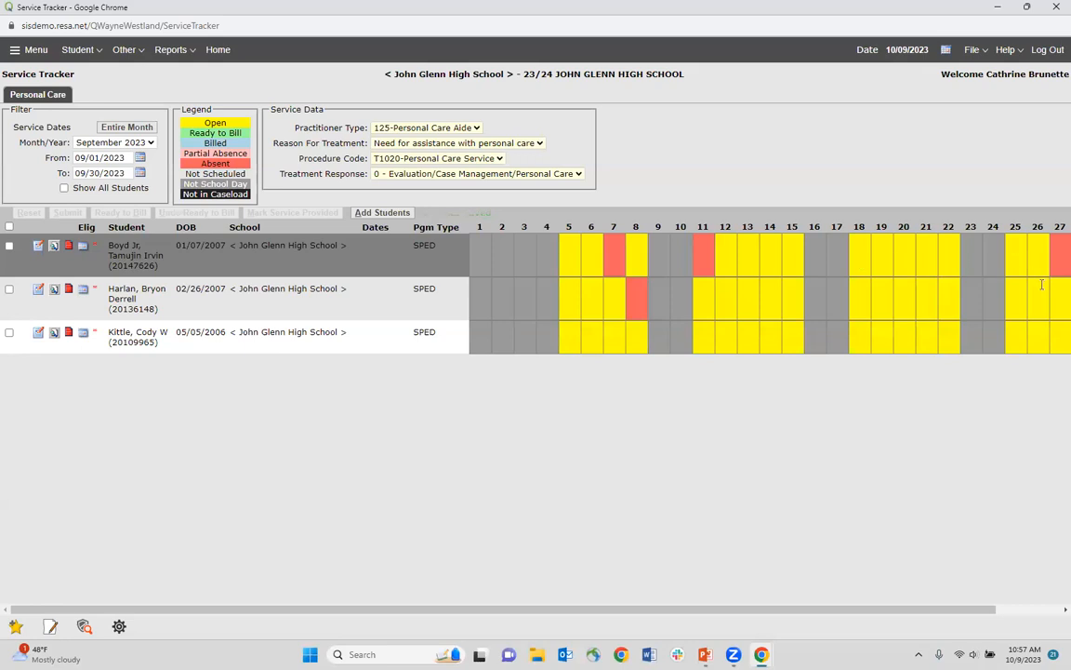
mouse_move(914, 610)
mouse_down()
mouse_move(988, 614)
mouse_move(918, 610)
mouse_up()
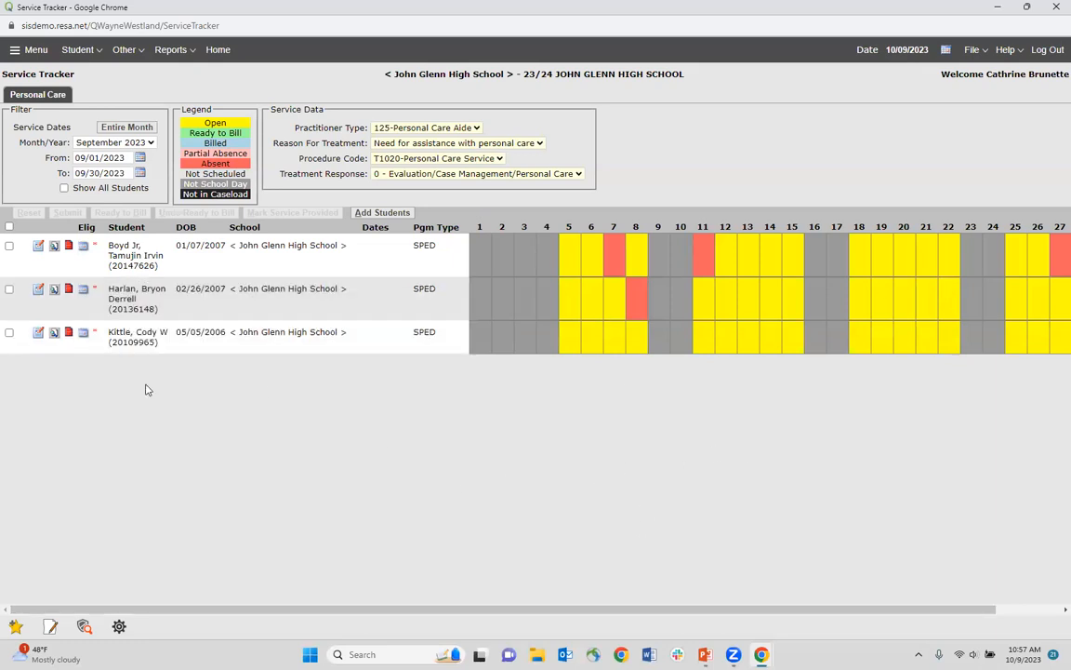
Step: Mark the open services of all three students as Ready to Bill and confirm
click(9, 229)
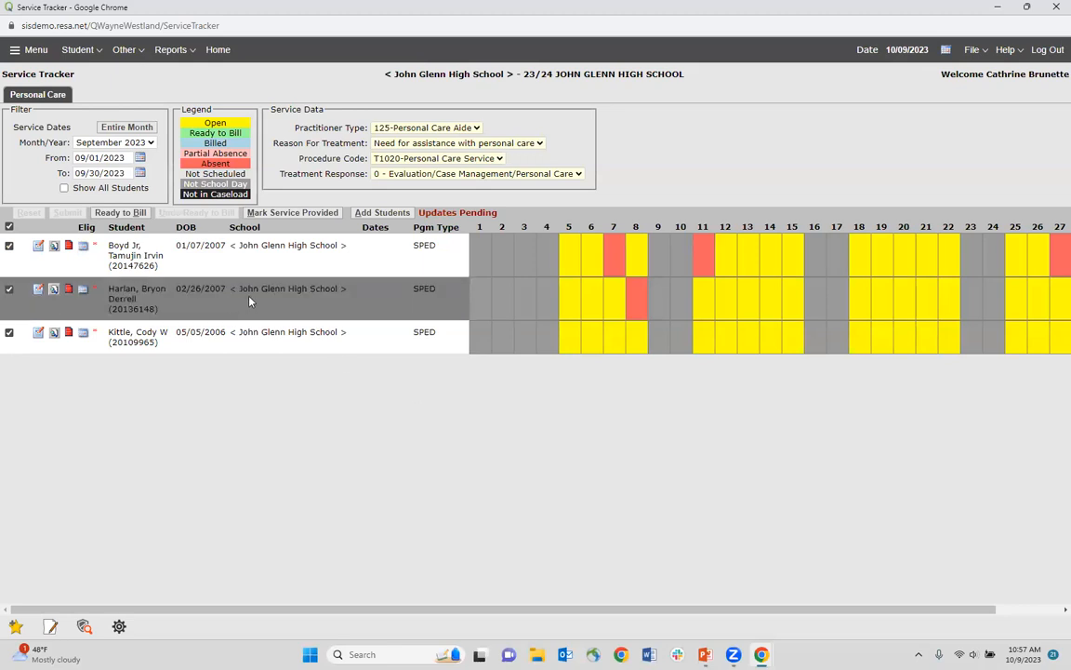
click(131, 214)
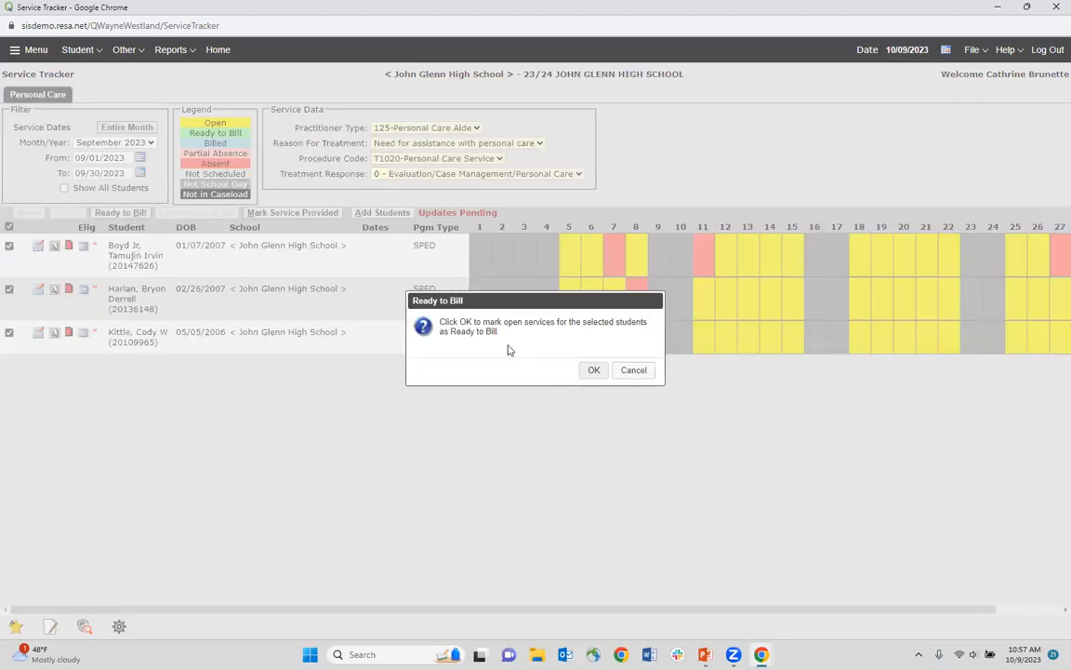
click(595, 372)
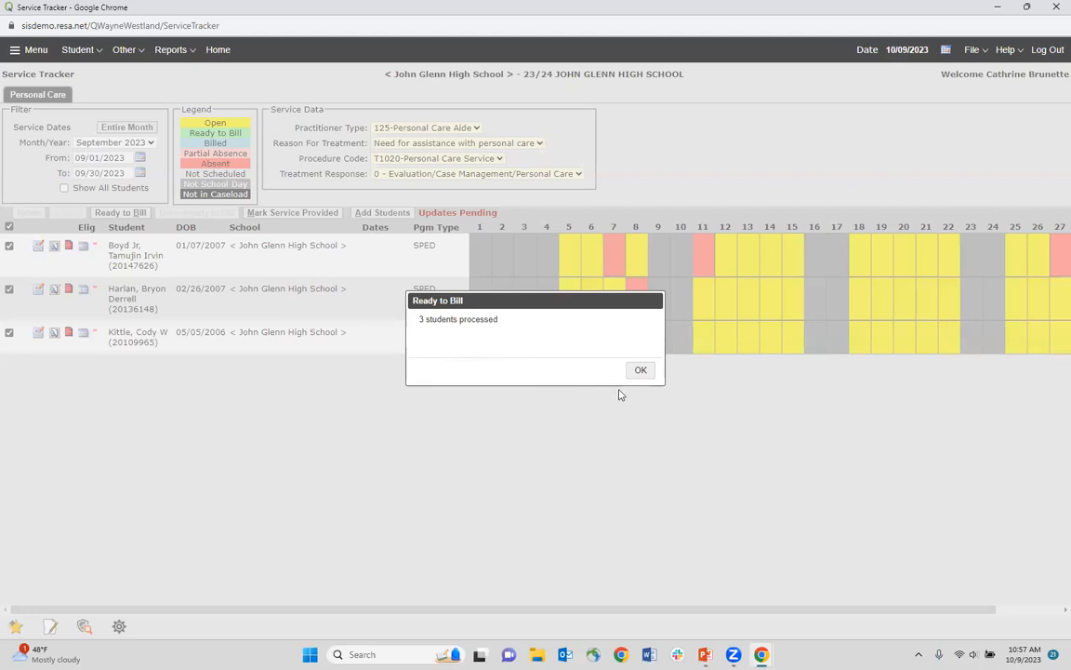
click(641, 370)
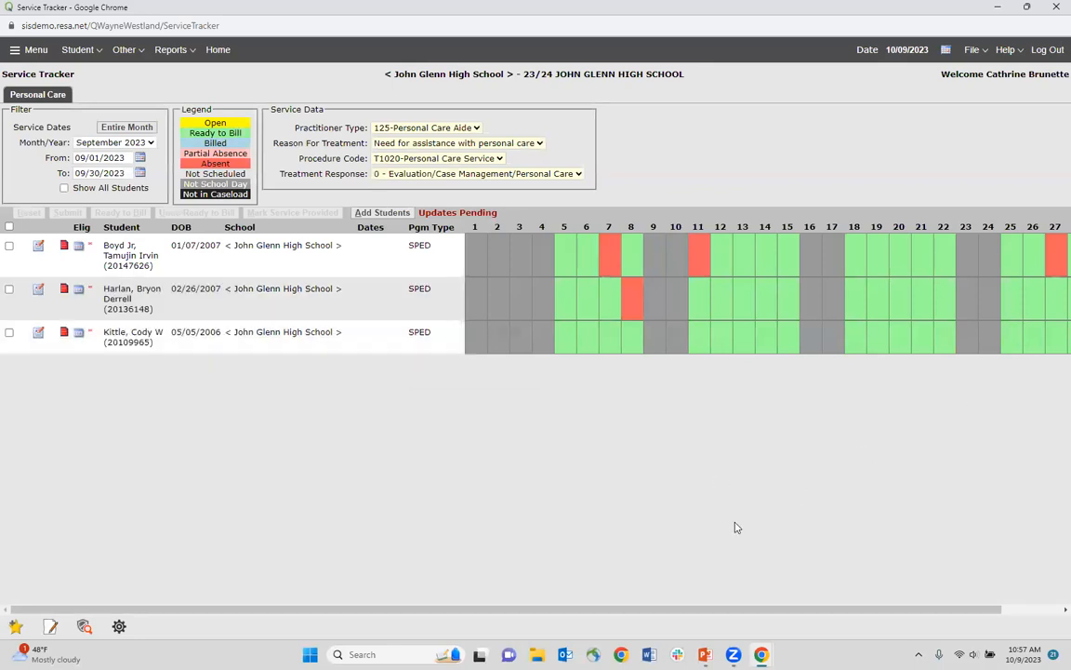
Step: Undo Ready to Bill for all three students, changing their services back to Open
drag(789, 609, 648, 590)
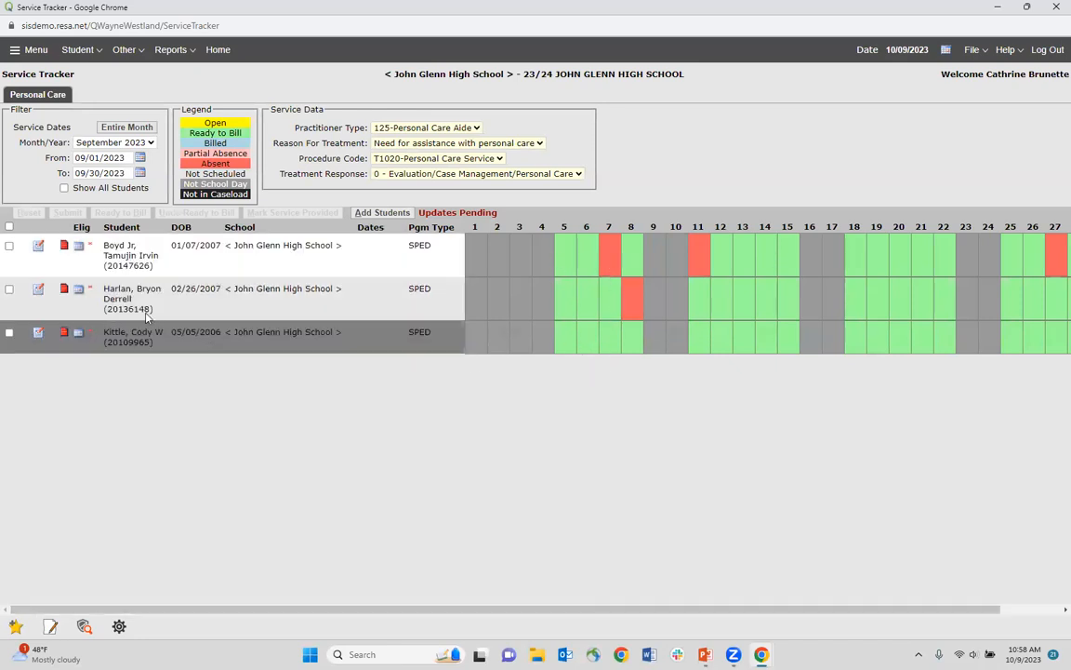
click(9, 227)
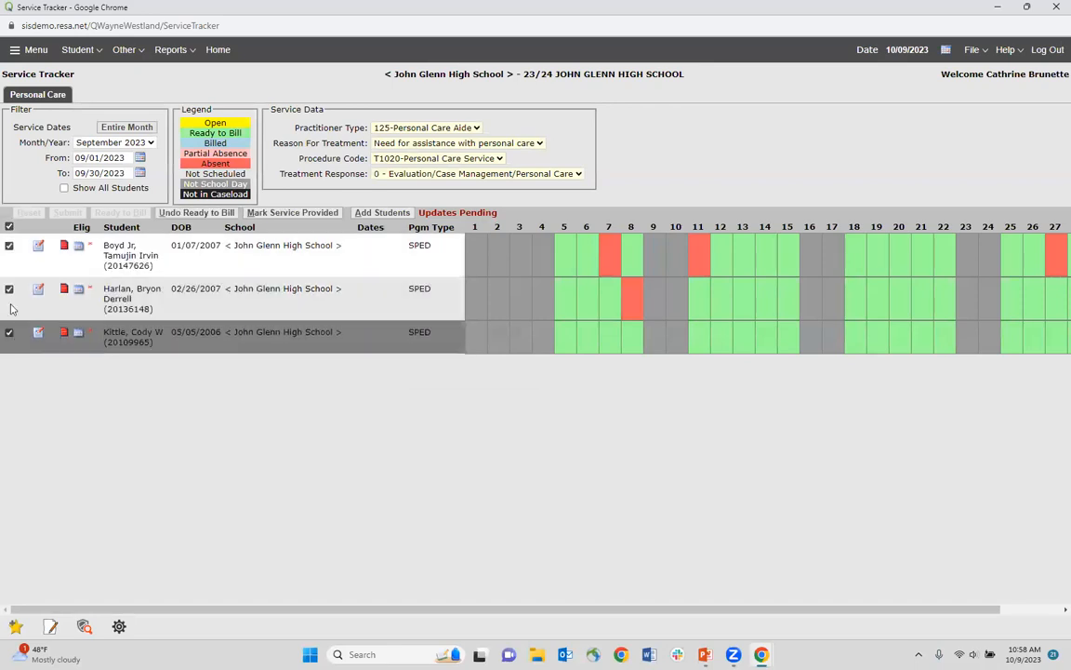
click(198, 213)
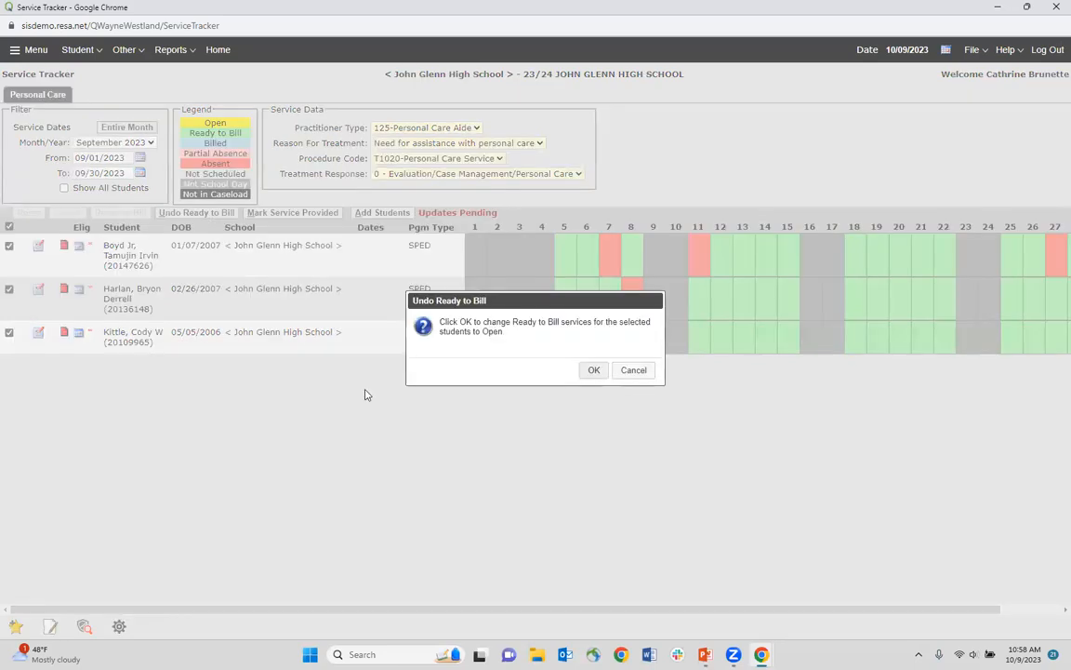
click(593, 371)
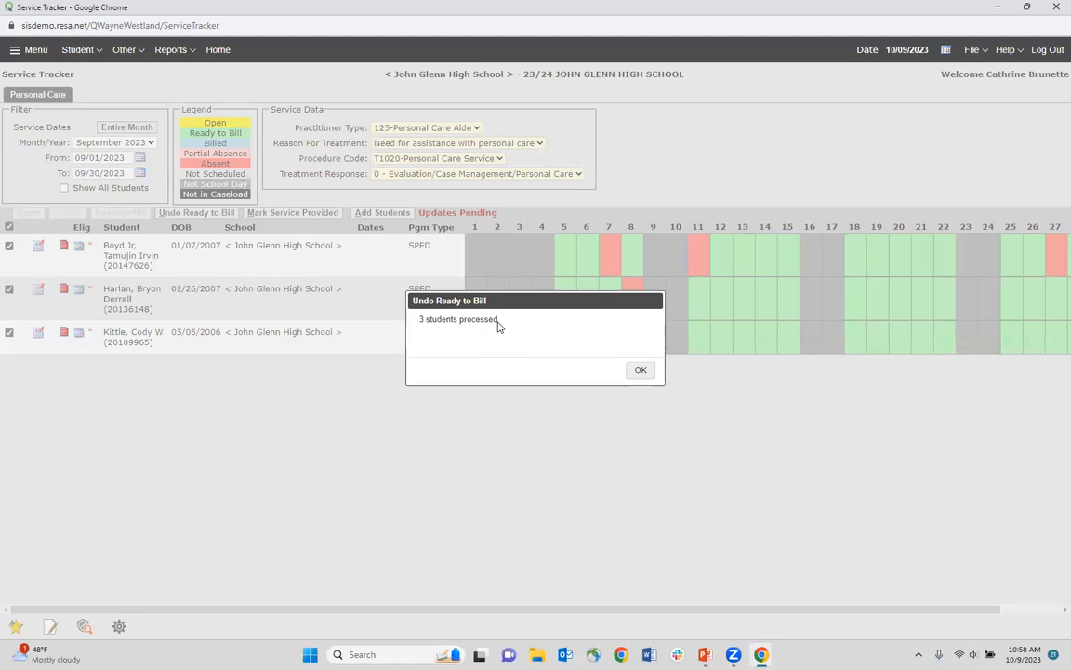
click(641, 371)
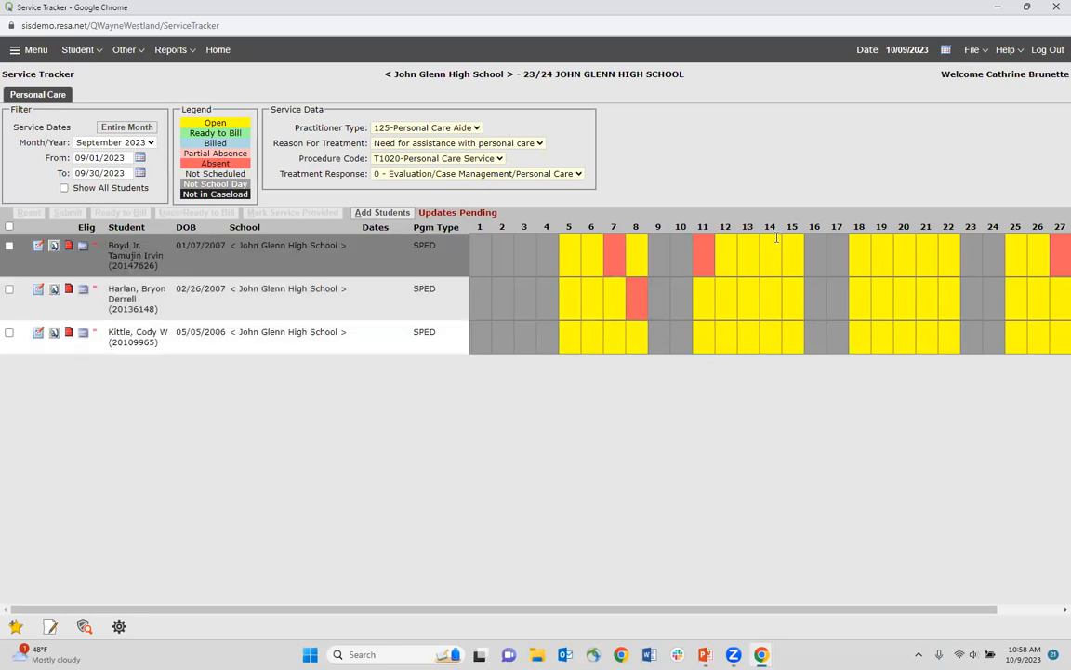
Step: Remove the 09/14/2023 T1020-Personal Care Service record from each of the three students
click(55, 247)
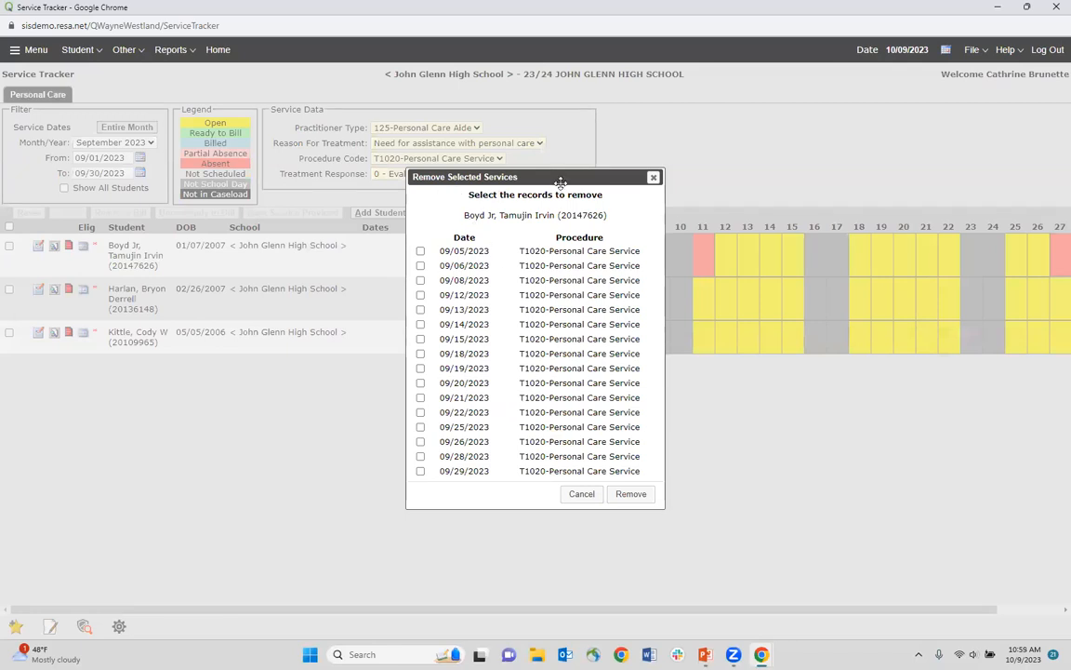
drag(562, 177, 395, 171)
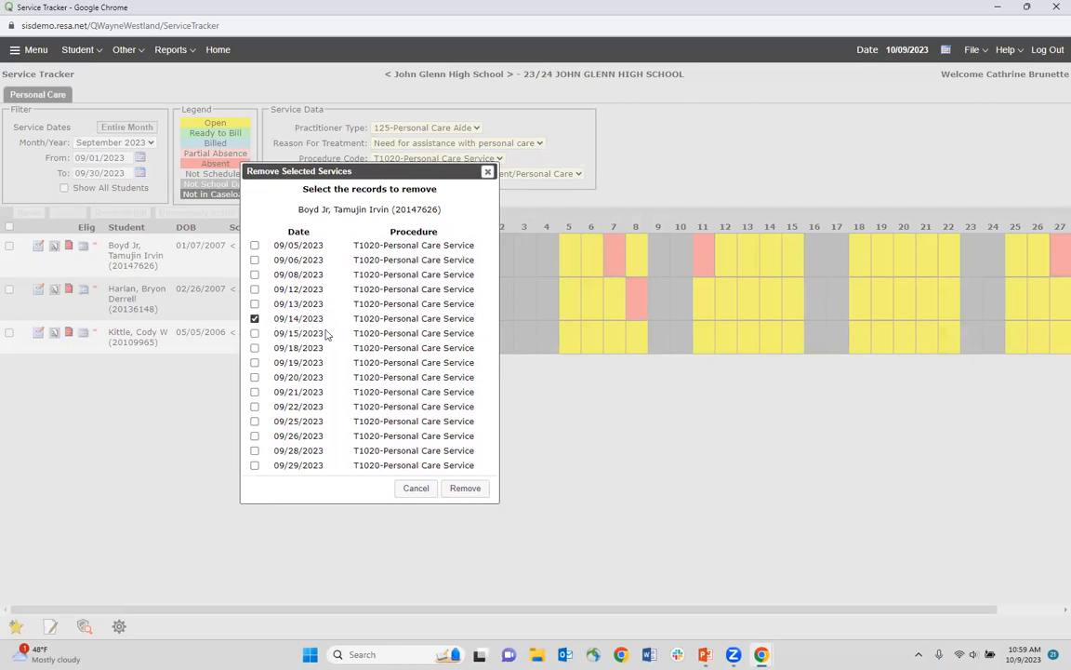
click(465, 490)
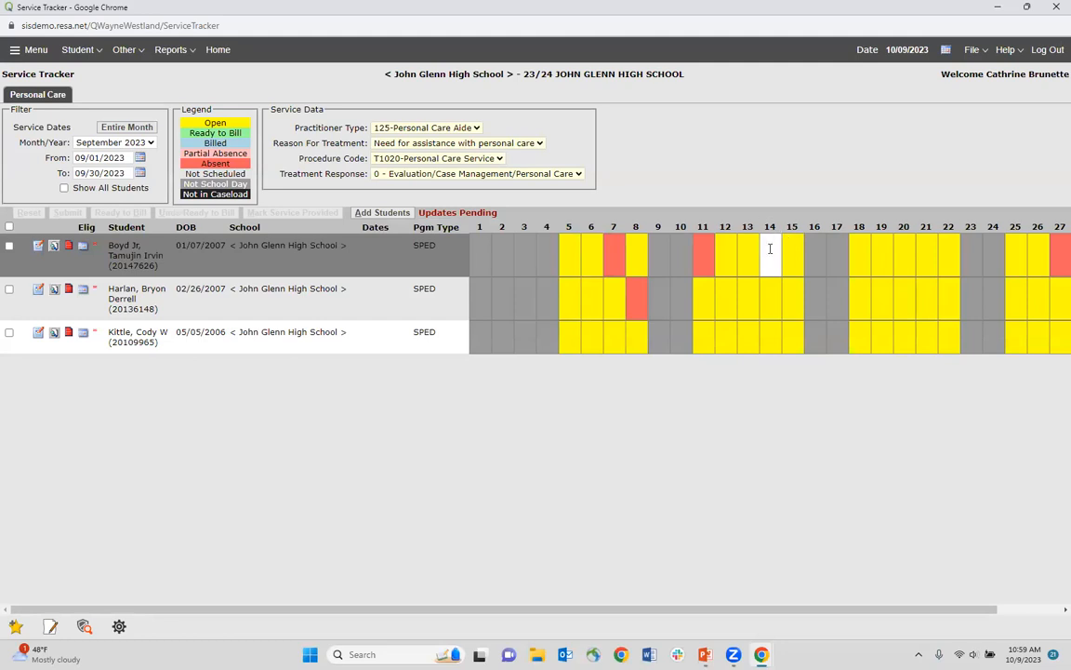
click(54, 289)
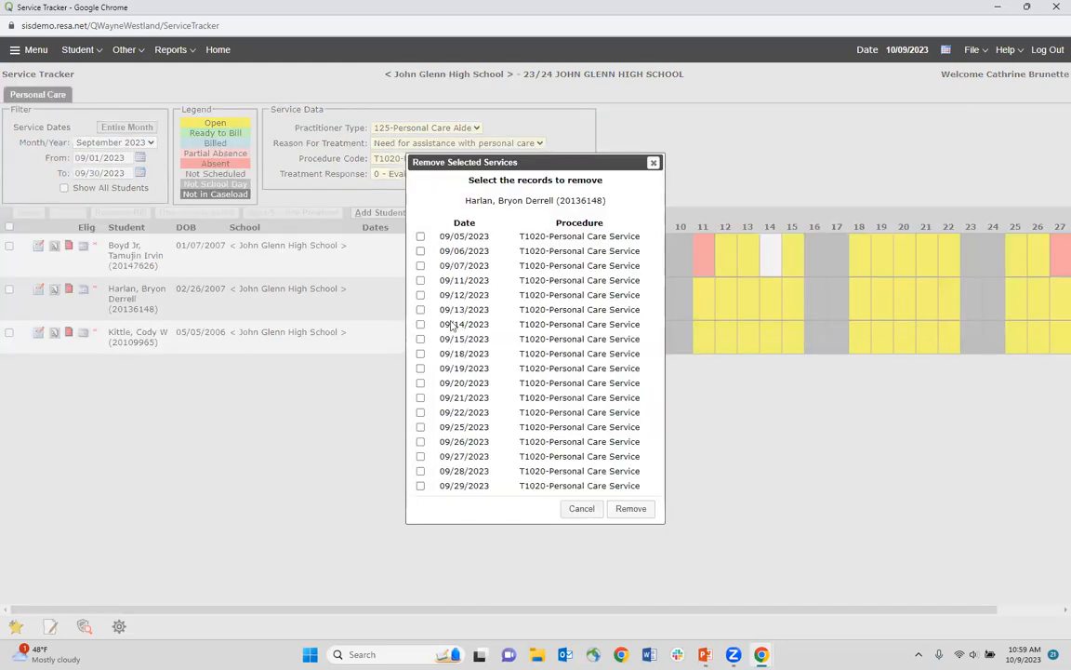
click(631, 509)
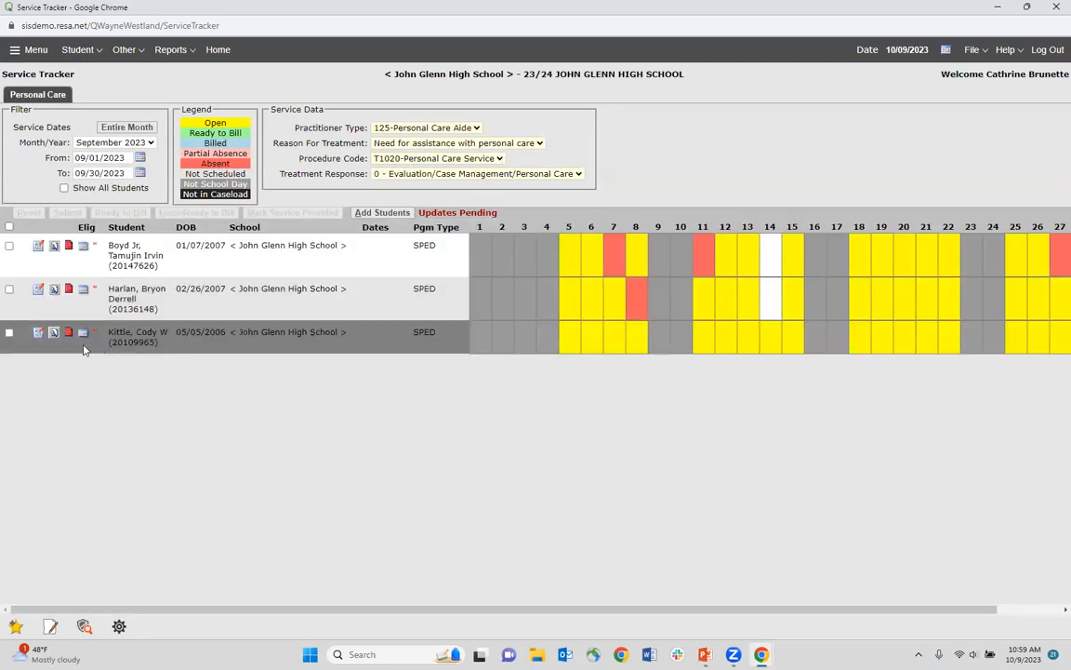
click(53, 334)
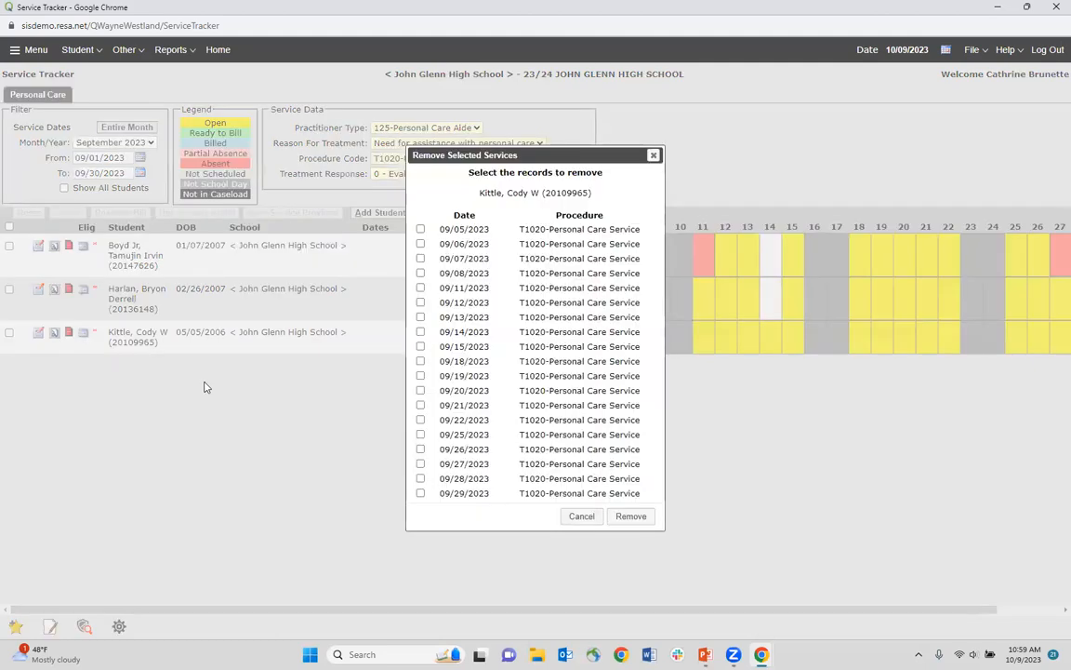
click(420, 332)
click(631, 517)
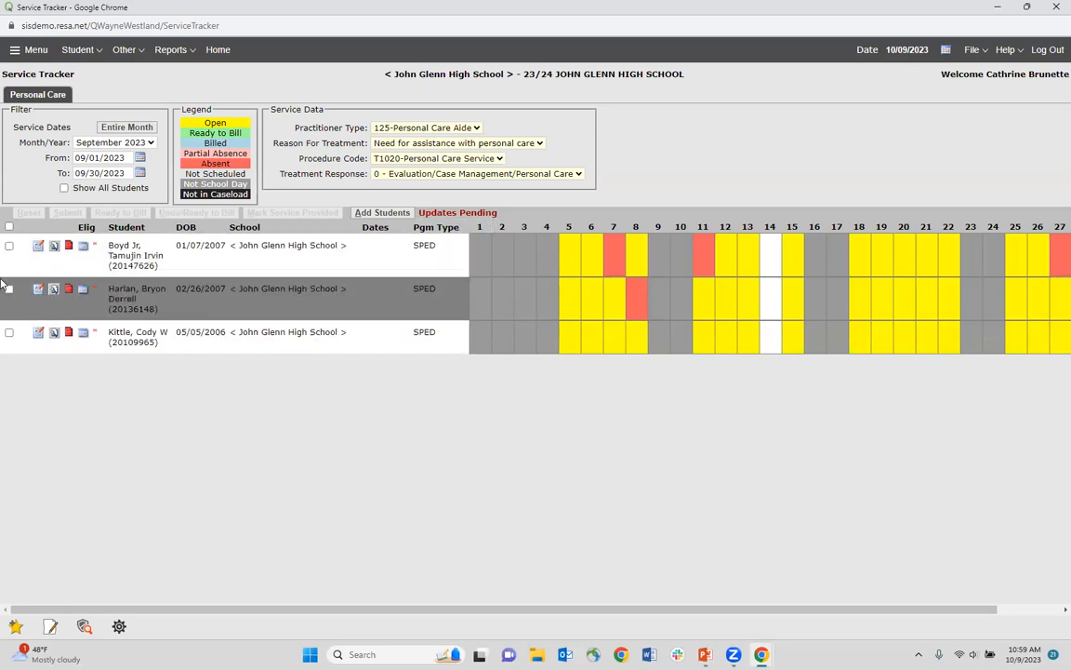
Step: Mark the remaining open September services of all three students as Ready to Bill and confirm
click(9, 227)
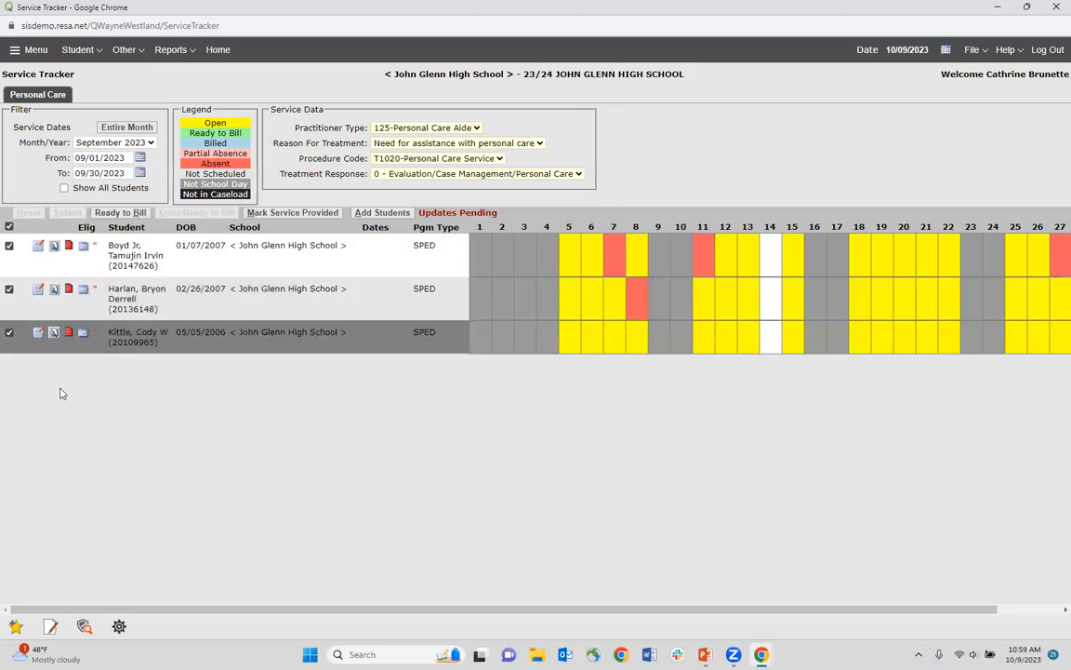
click(120, 213)
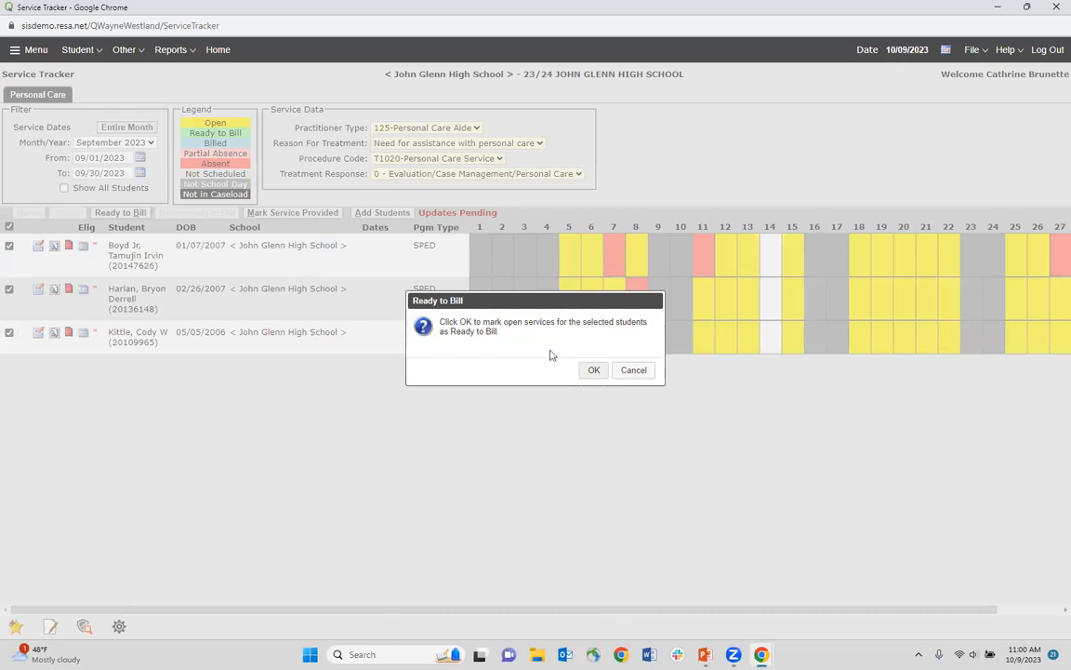
click(595, 372)
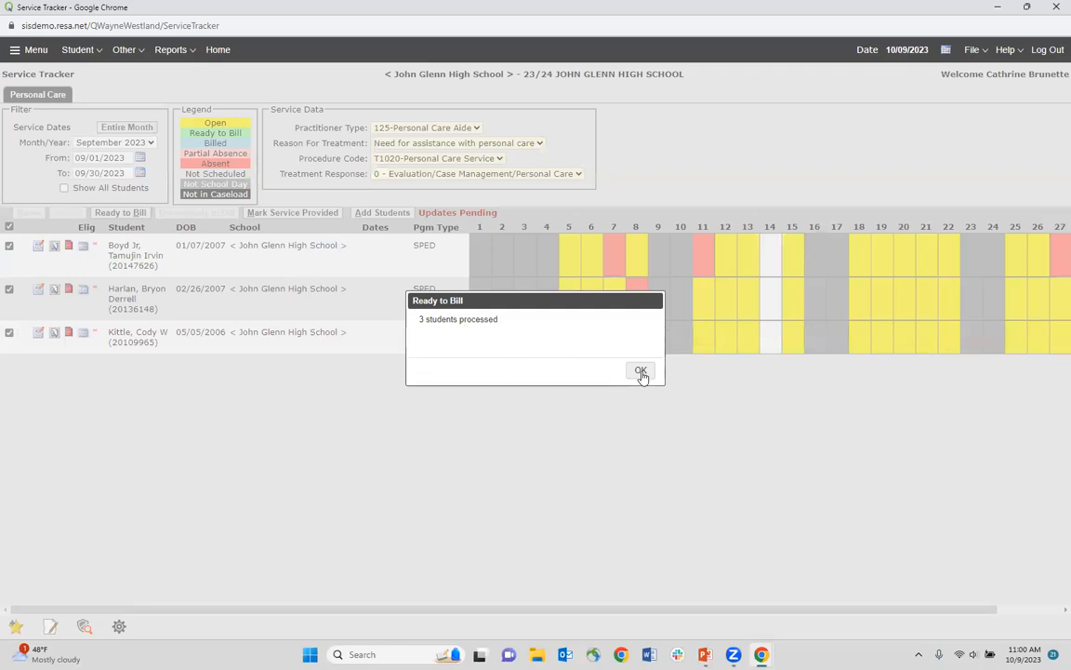
click(640, 372)
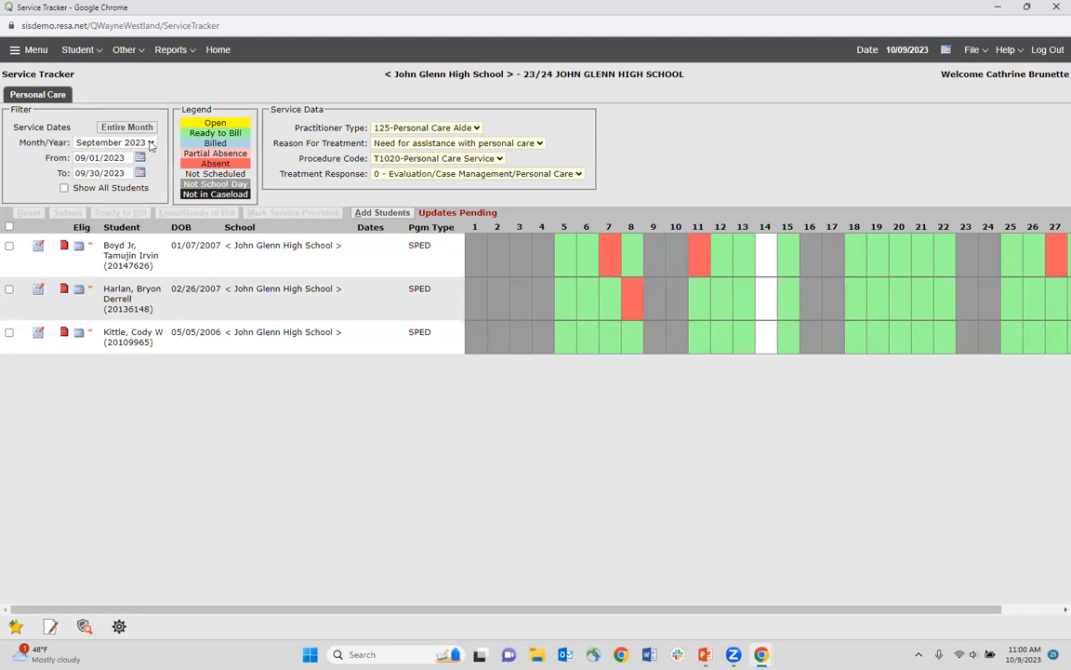
Step: Switch the service month to October 2023 and mark services provided for the first student on days 2 through 6
click(150, 144)
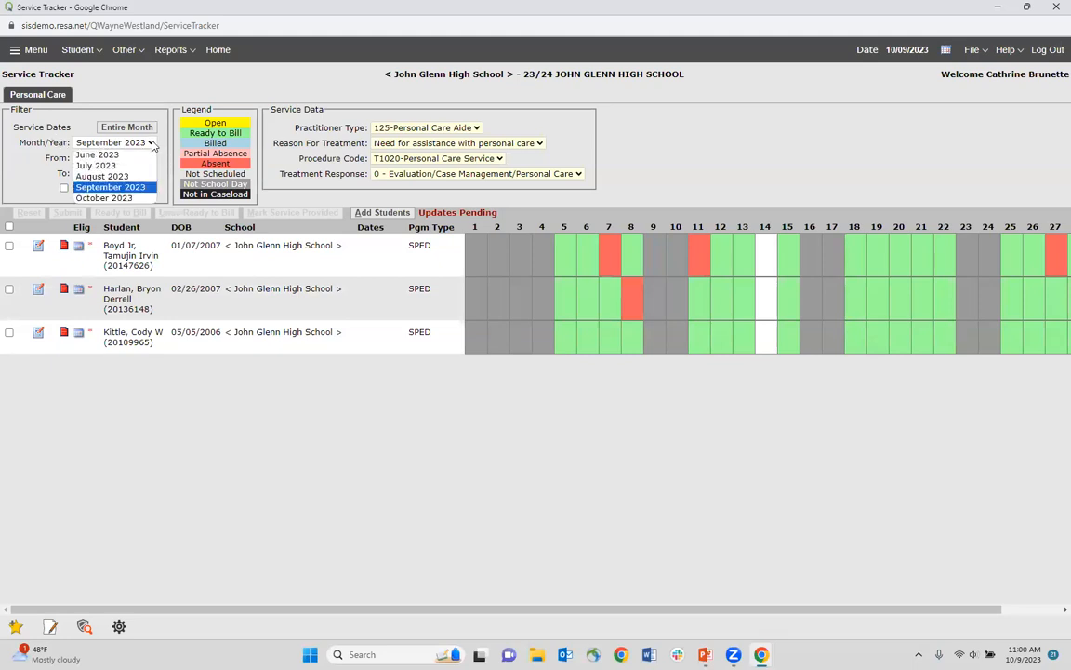
click(93, 199)
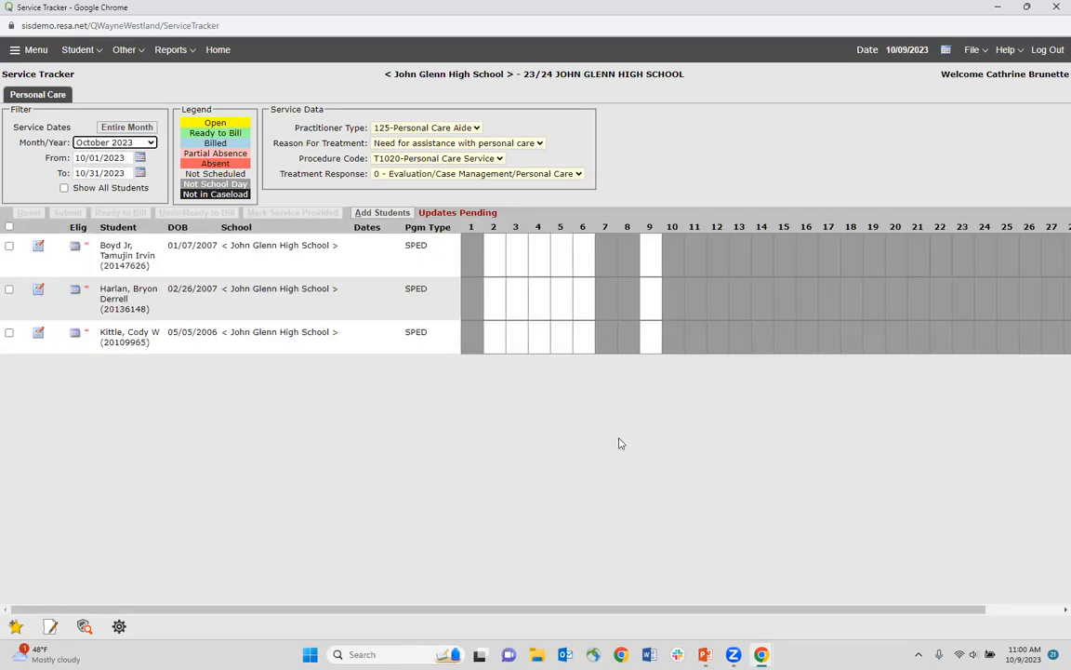
click(494, 251)
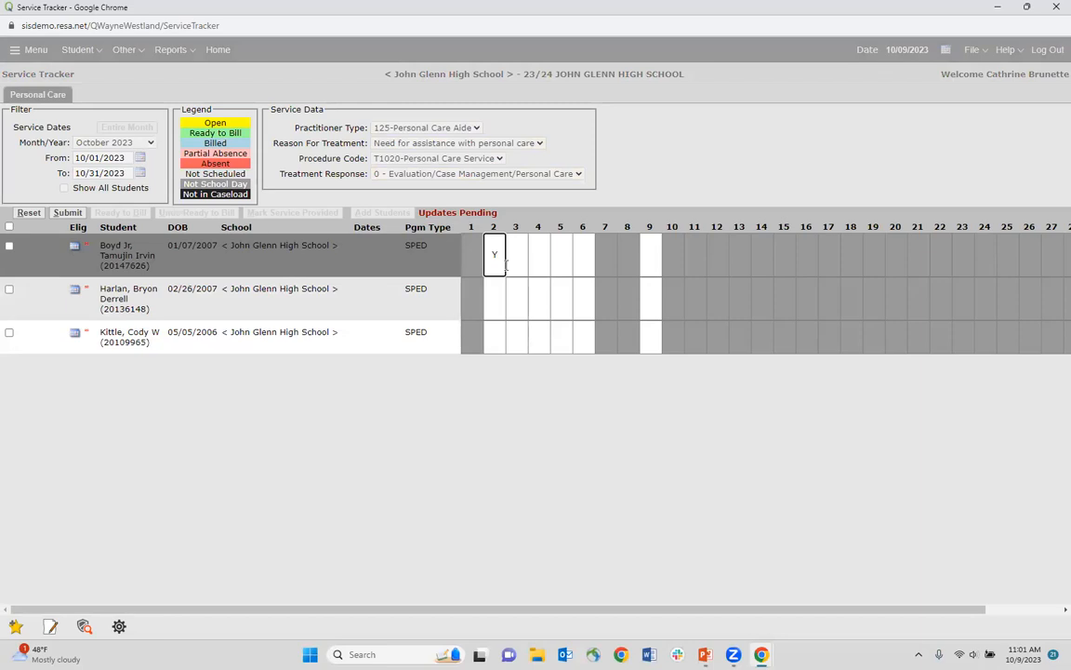
click(522, 252)
click(544, 250)
click(562, 256)
click(581, 255)
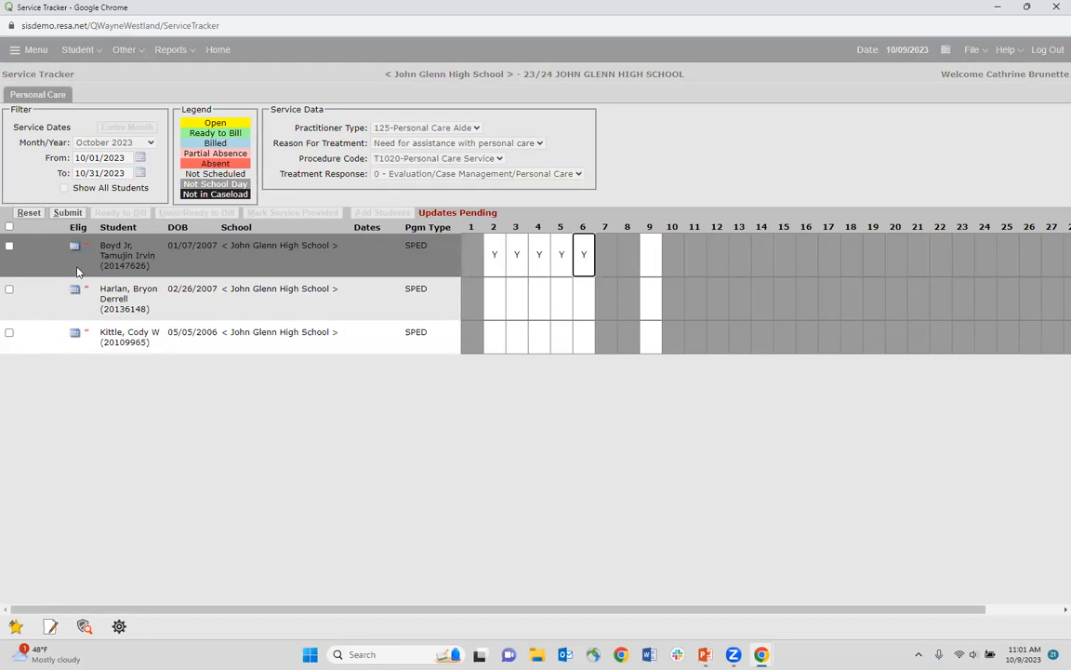
Step: Mark service provided for the second student across the available October days, and reset all unsubmitted marks
click(9, 291)
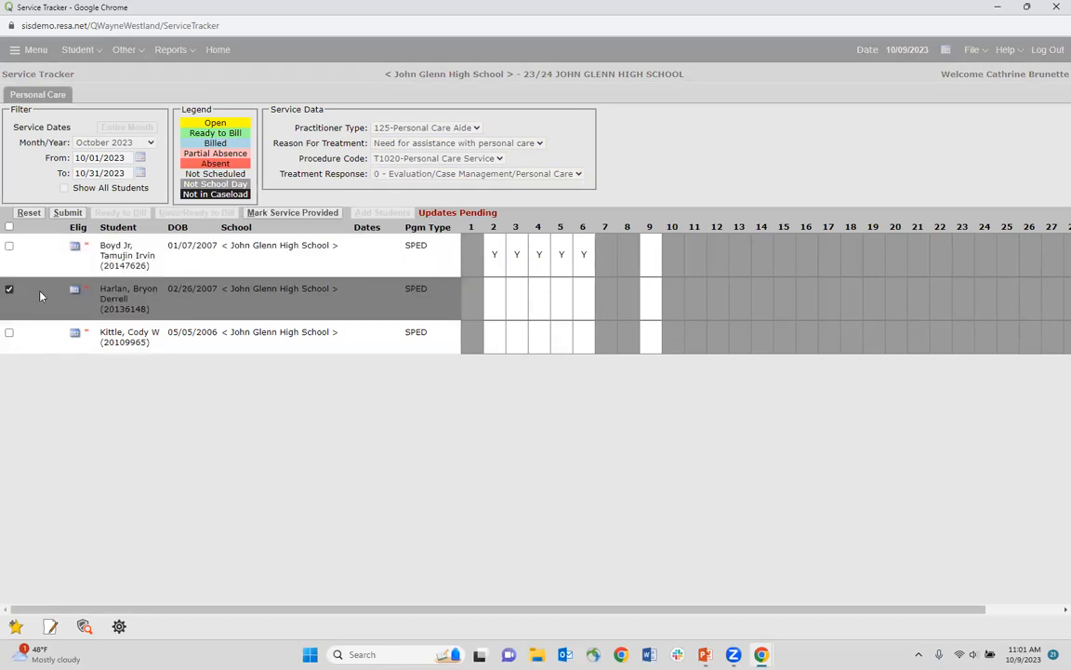
click(286, 214)
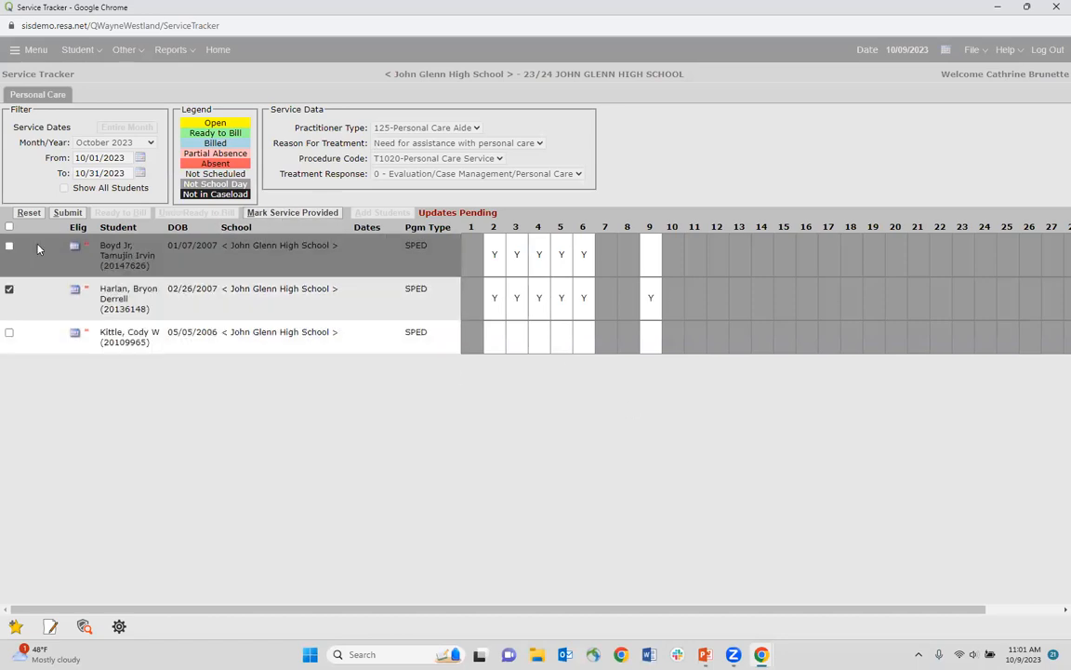
click(26, 212)
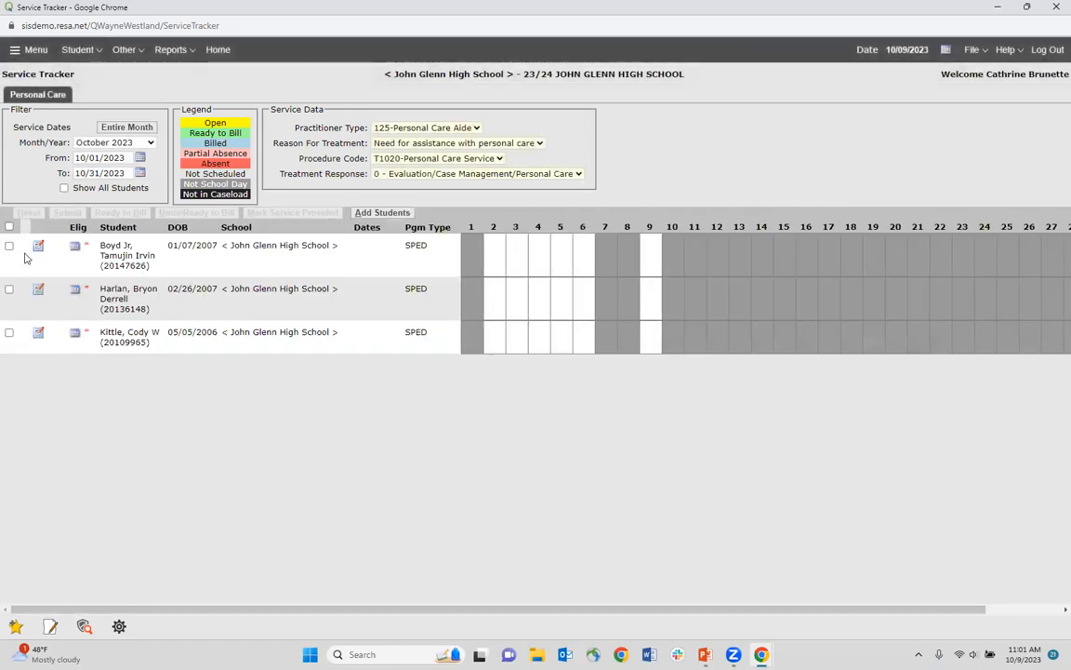
Step: Mark service provided for all three students on the available October days and submit the services
click(9, 226)
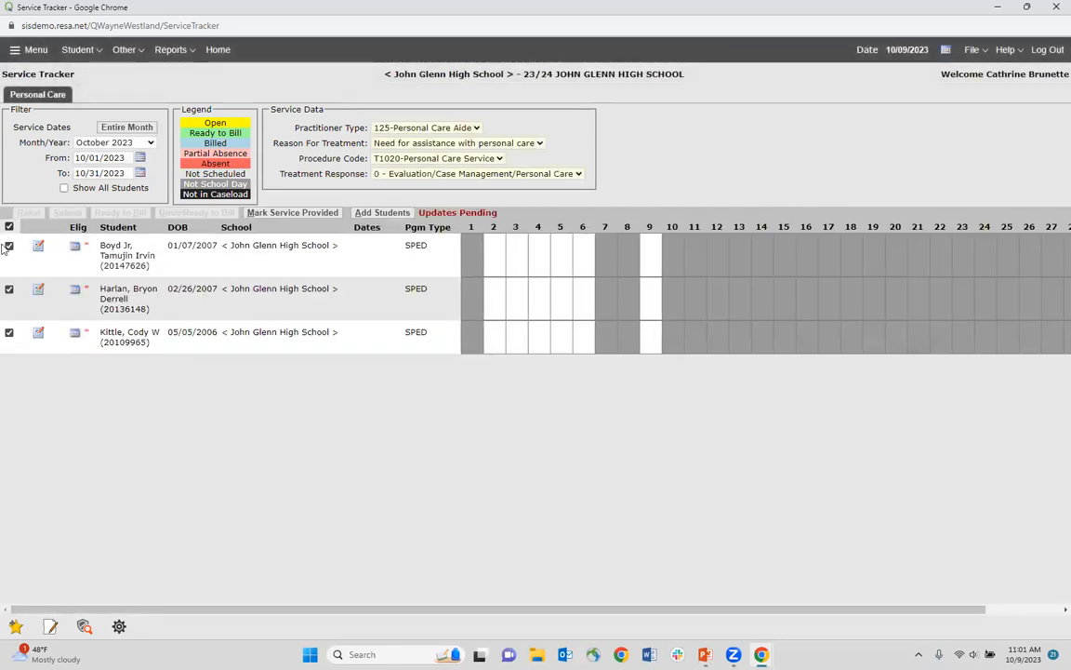
click(310, 214)
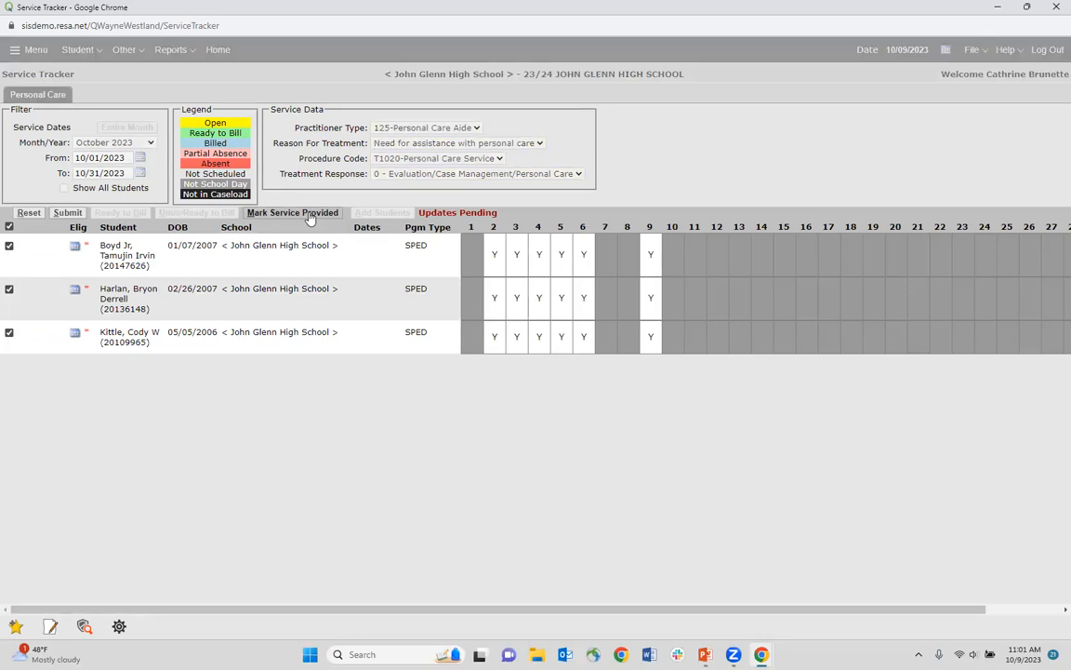
click(67, 213)
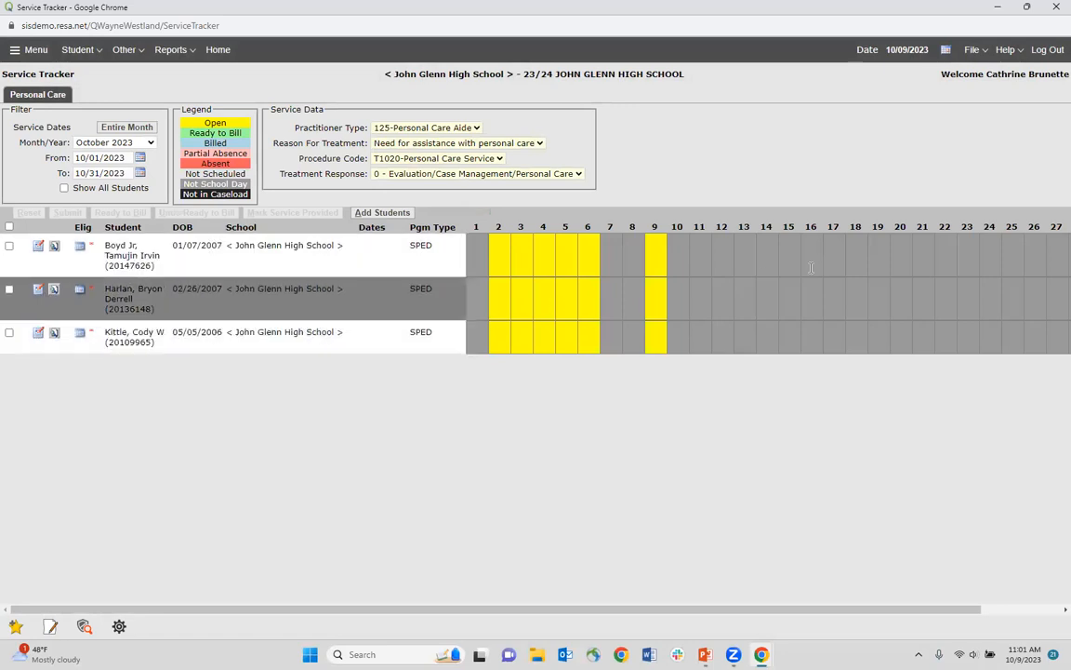
Step: Mark the open October services of all three students as Ready to Bill and confirm
click(9, 226)
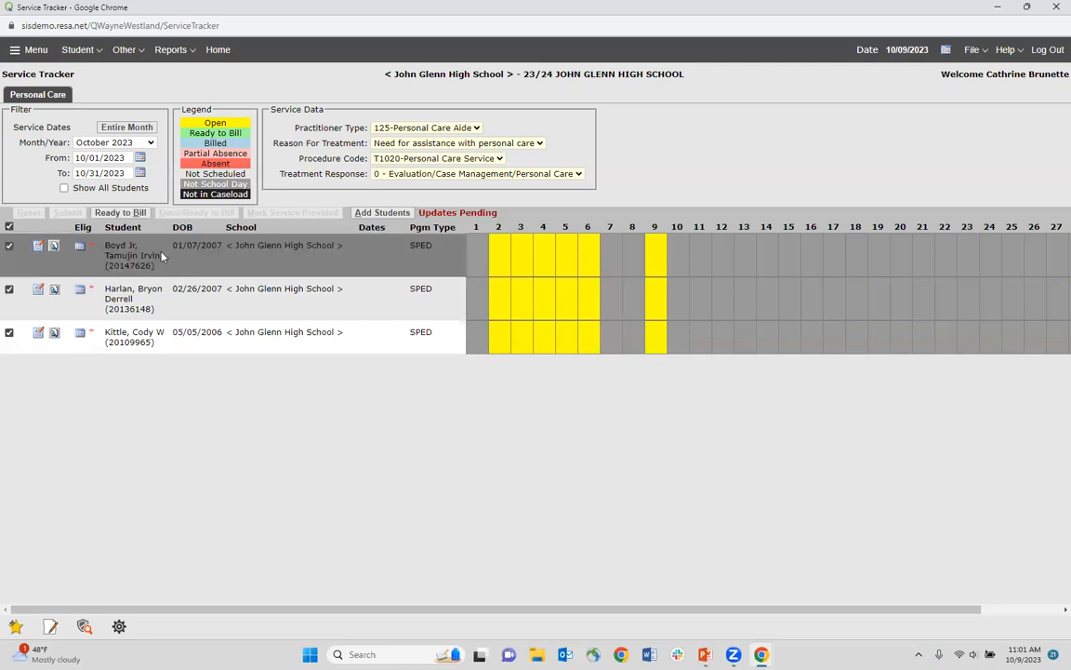
click(130, 213)
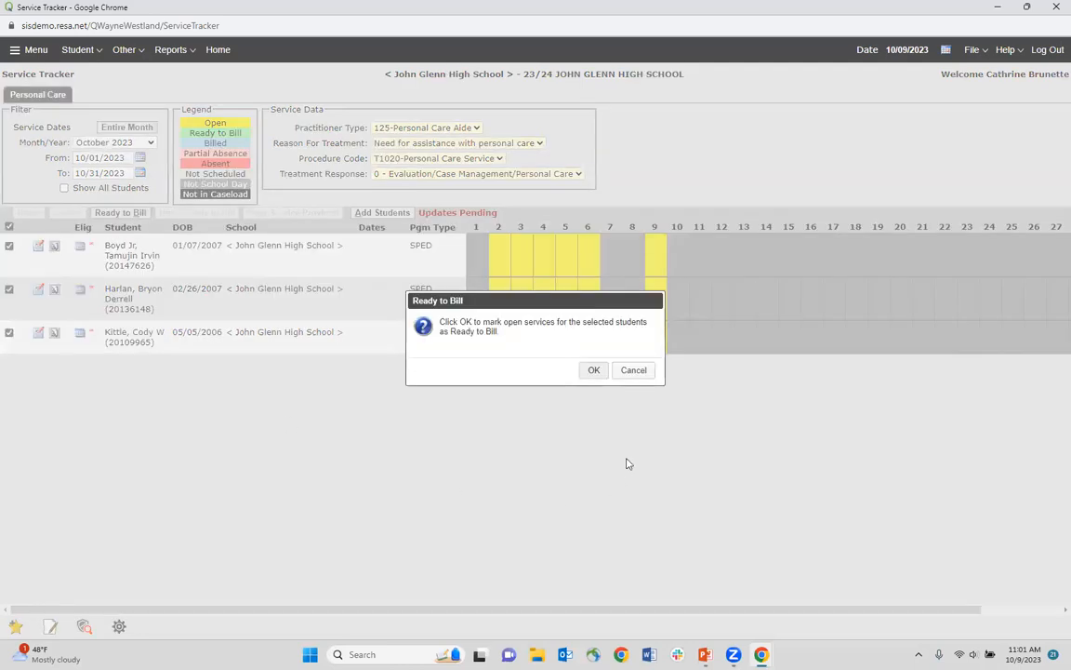
click(599, 373)
click(638, 371)
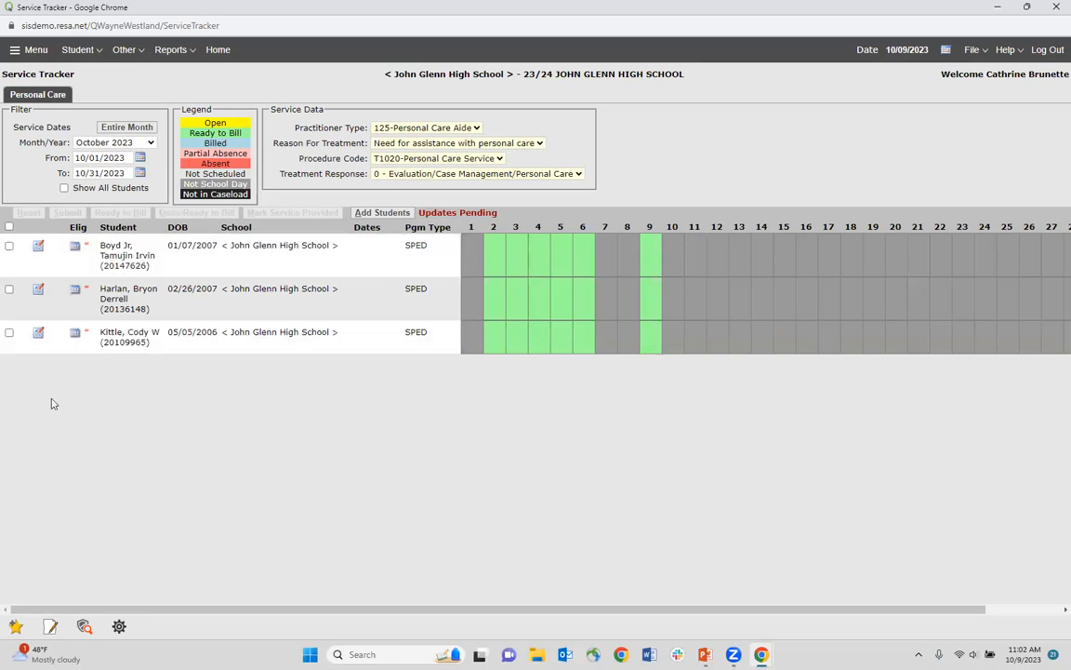
Step: Undo Ready to Bill on the October services of all three students, changing them back to Open
click(8, 226)
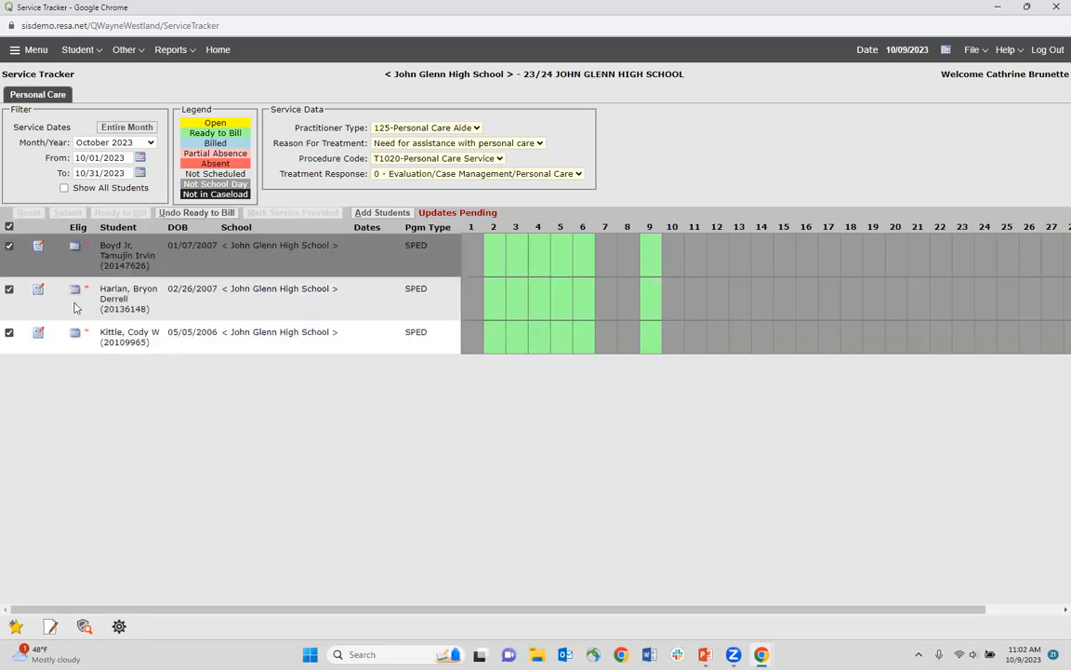
click(196, 213)
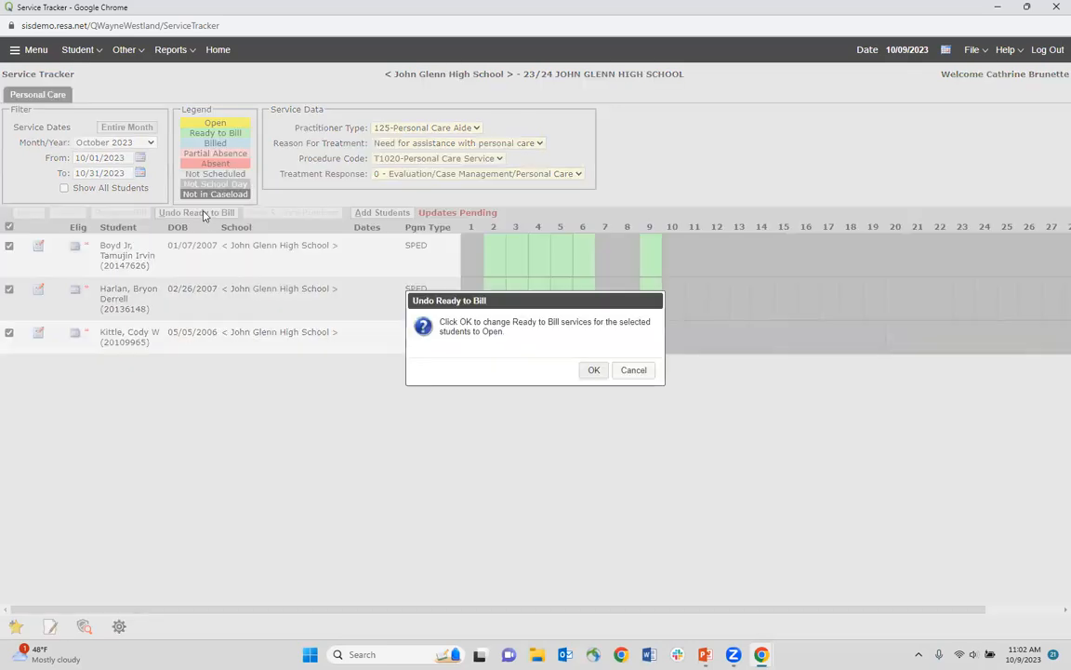
click(593, 371)
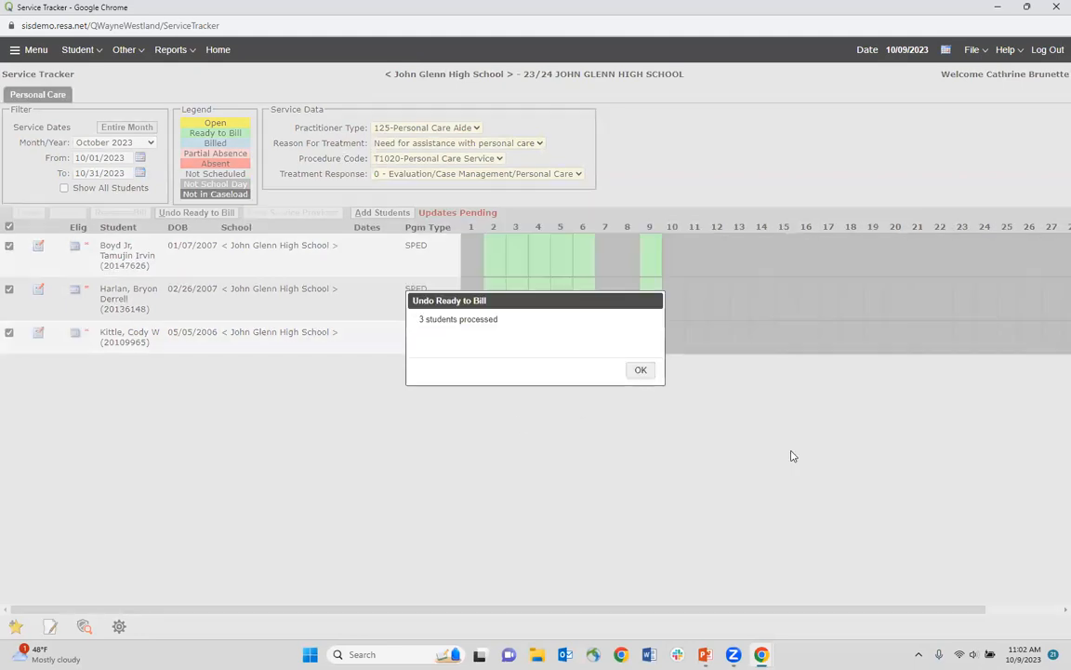
click(640, 371)
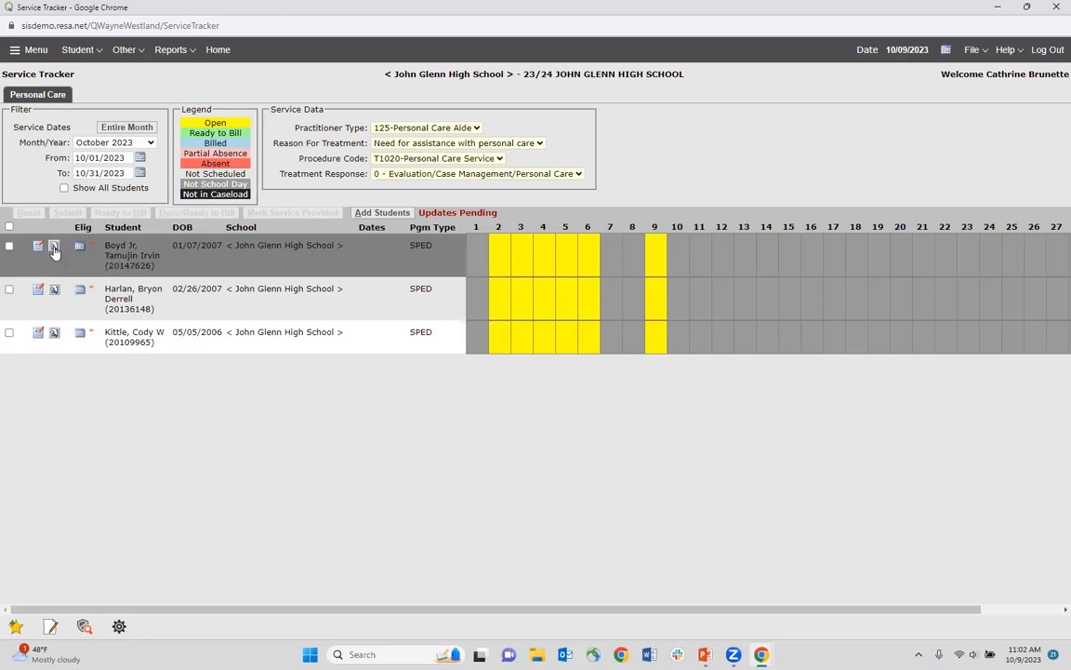
Step: Remove all of the first student's October service records, dated 10/02/2023 through 10/09/2023
click(54, 247)
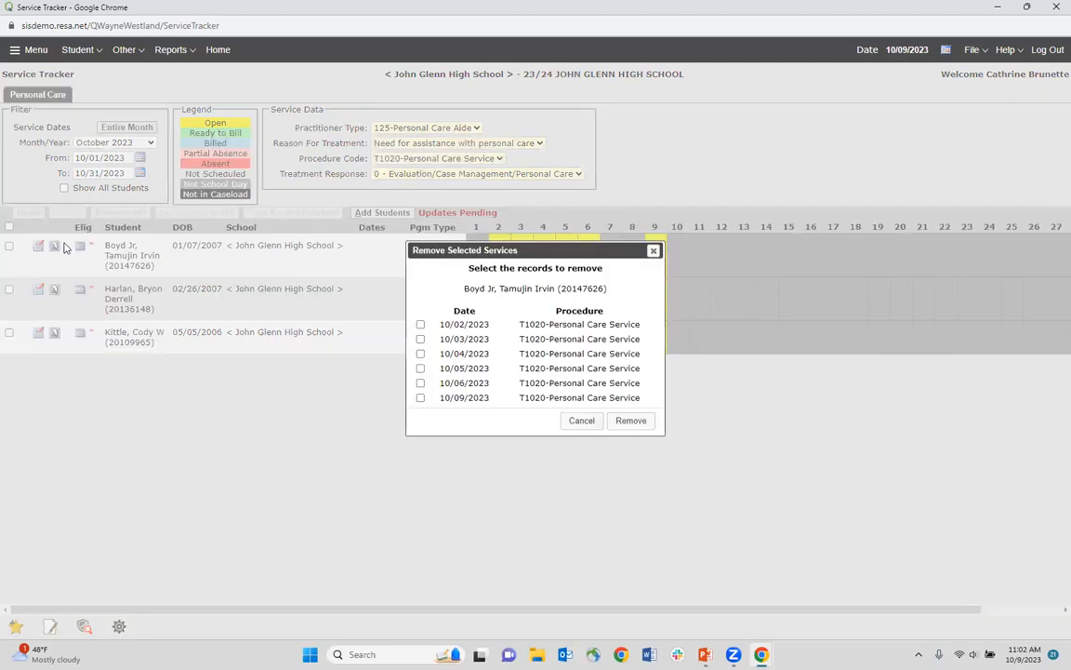
click(420, 324)
click(421, 340)
click(421, 353)
click(420, 368)
click(421, 382)
click(631, 424)
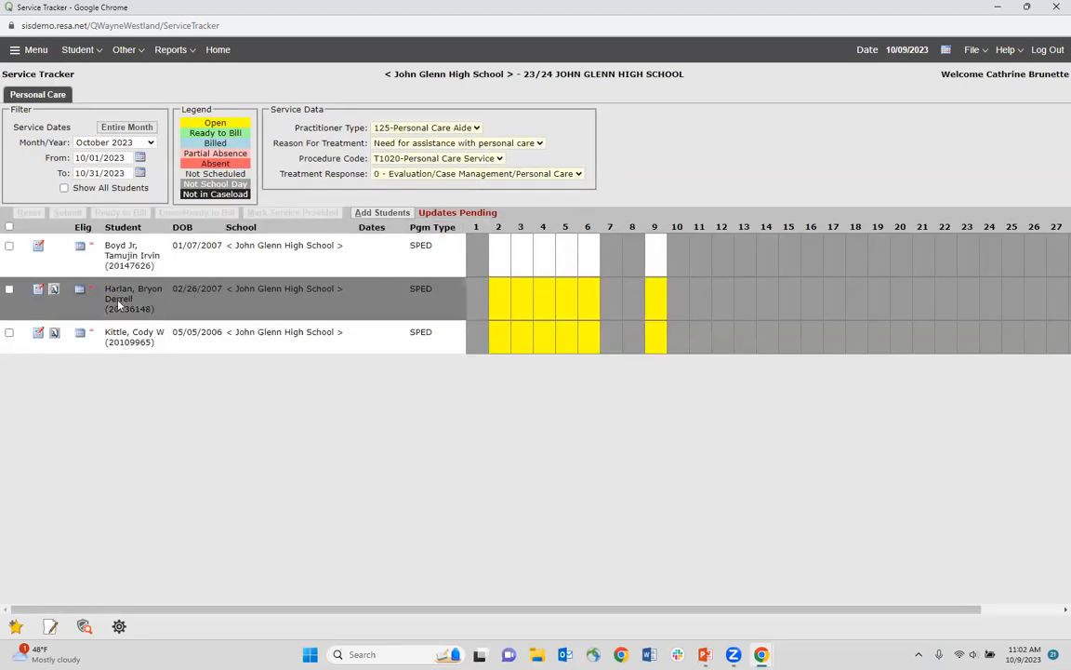
Step: Remove all of the second student's October service records, dated 10/02/2023 through 10/09/2023
click(54, 289)
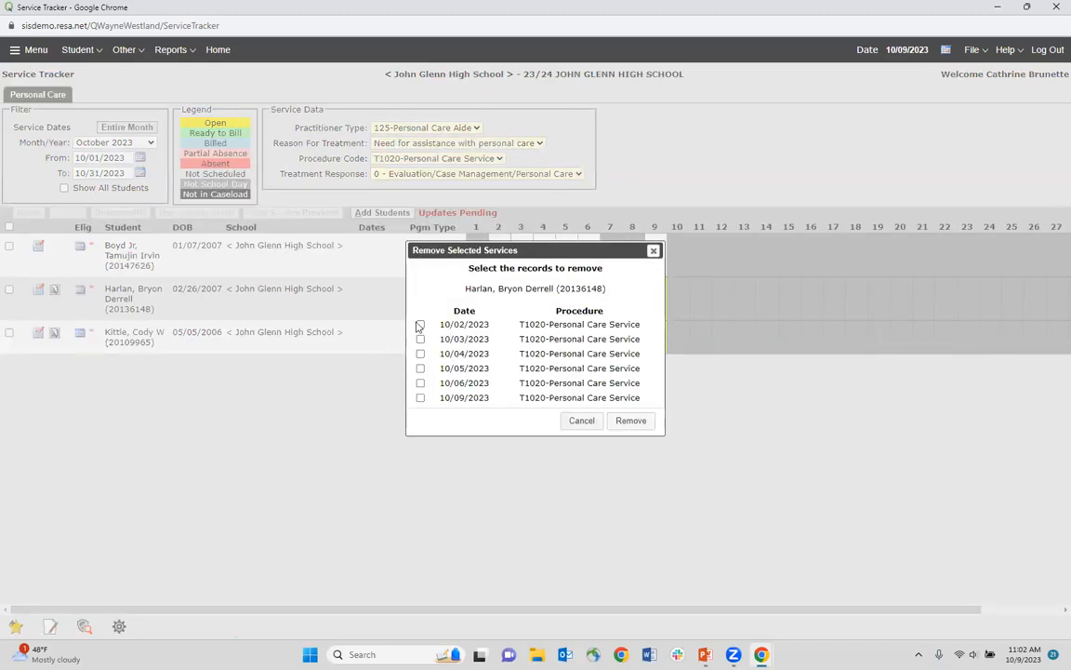
click(419, 325)
click(419, 338)
click(420, 354)
click(419, 368)
click(419, 383)
click(419, 397)
click(630, 420)
Step: Remove all of the third student's October service records, dated 10/02/2023 through 10/09/2023, and return to September 2023
click(54, 332)
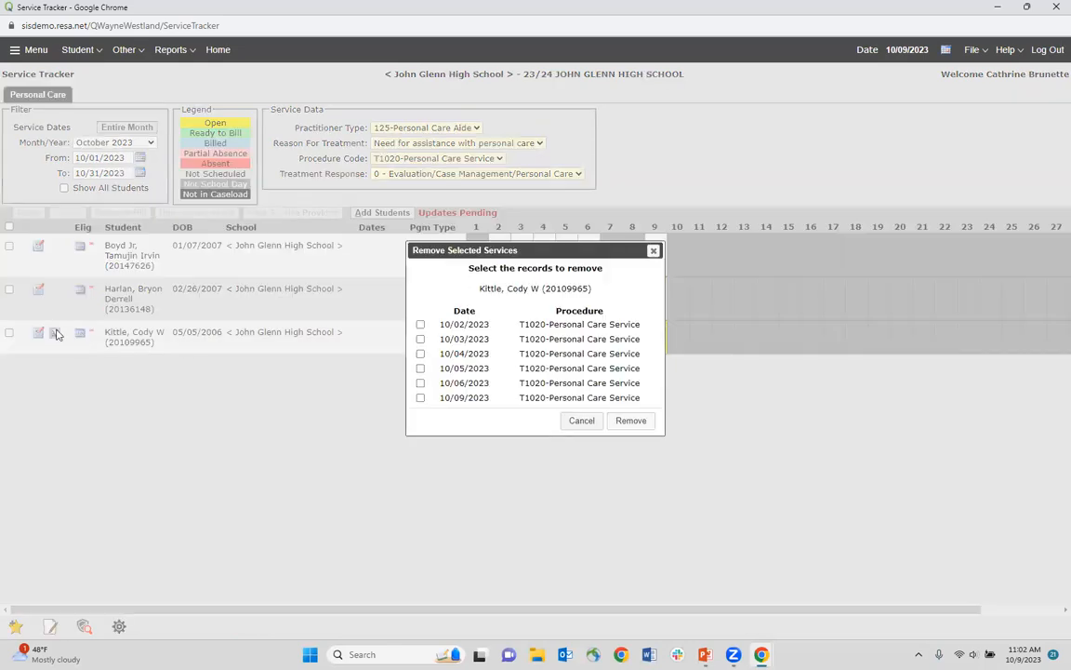
click(419, 325)
click(420, 338)
click(419, 354)
click(420, 368)
click(420, 383)
click(419, 397)
click(631, 422)
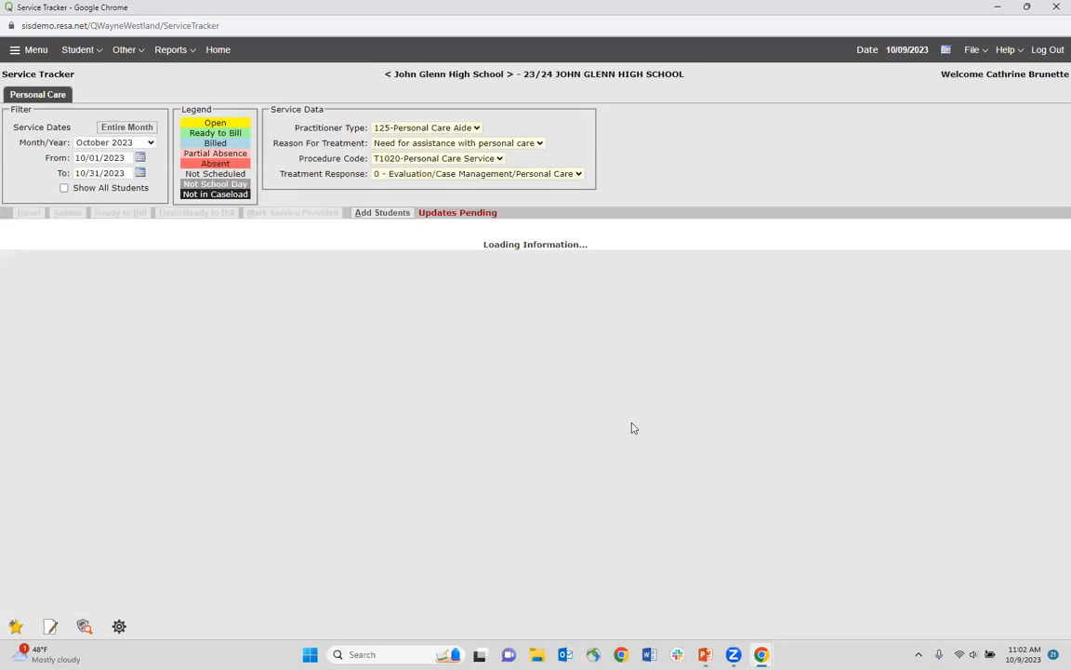
click(151, 144)
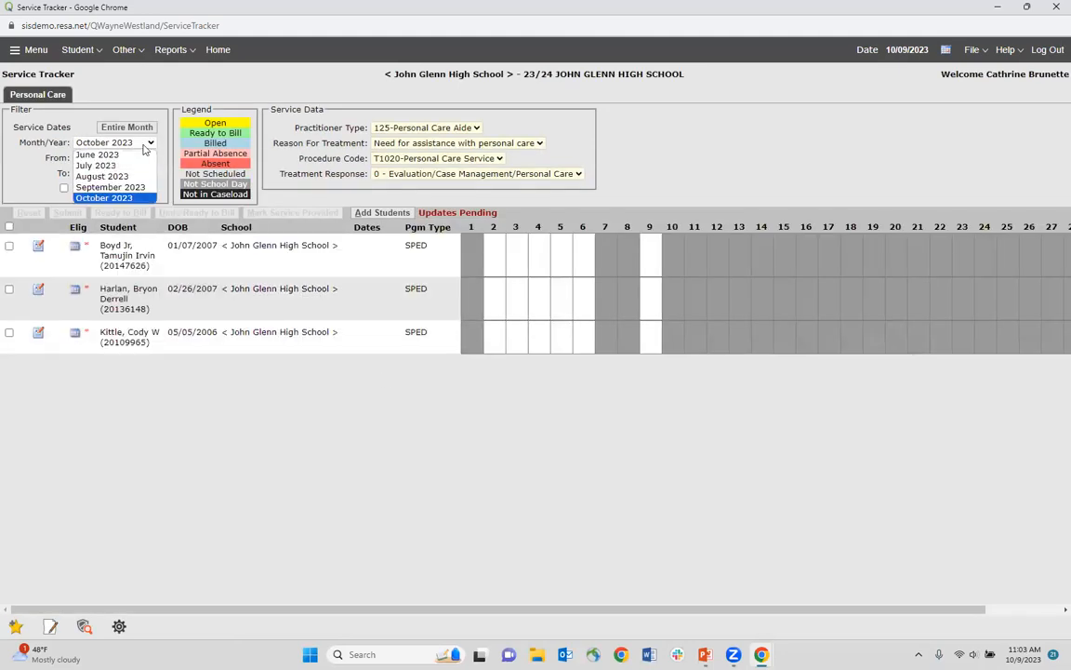
click(110, 187)
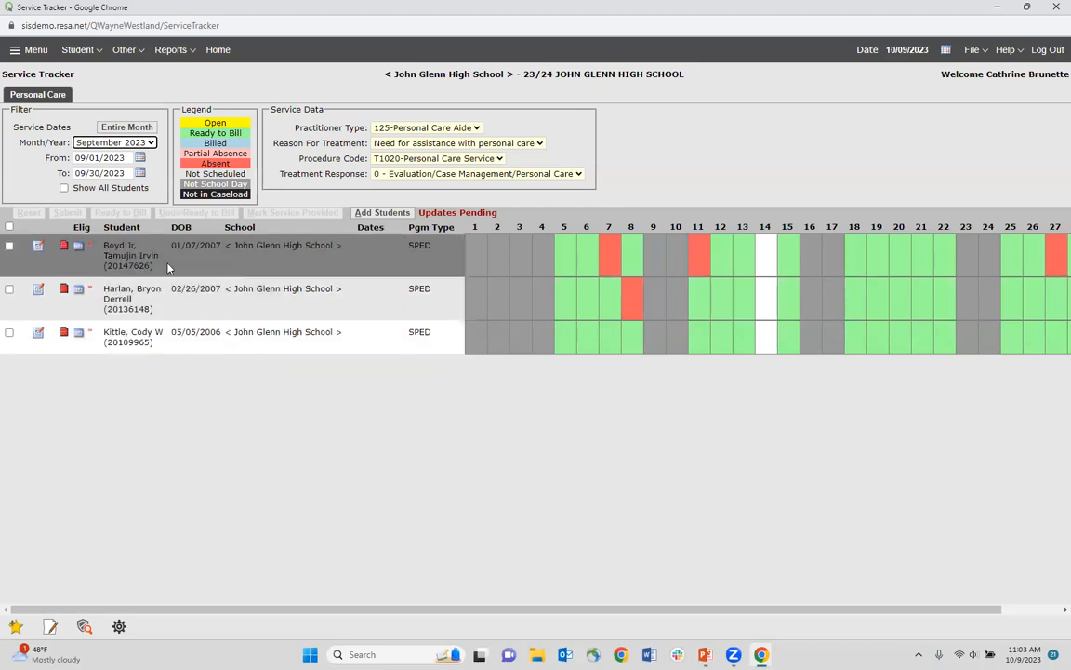
Step: Set the first student's caseload dates from 09/01/2023 to 09/29/2023 and save them
click(38, 247)
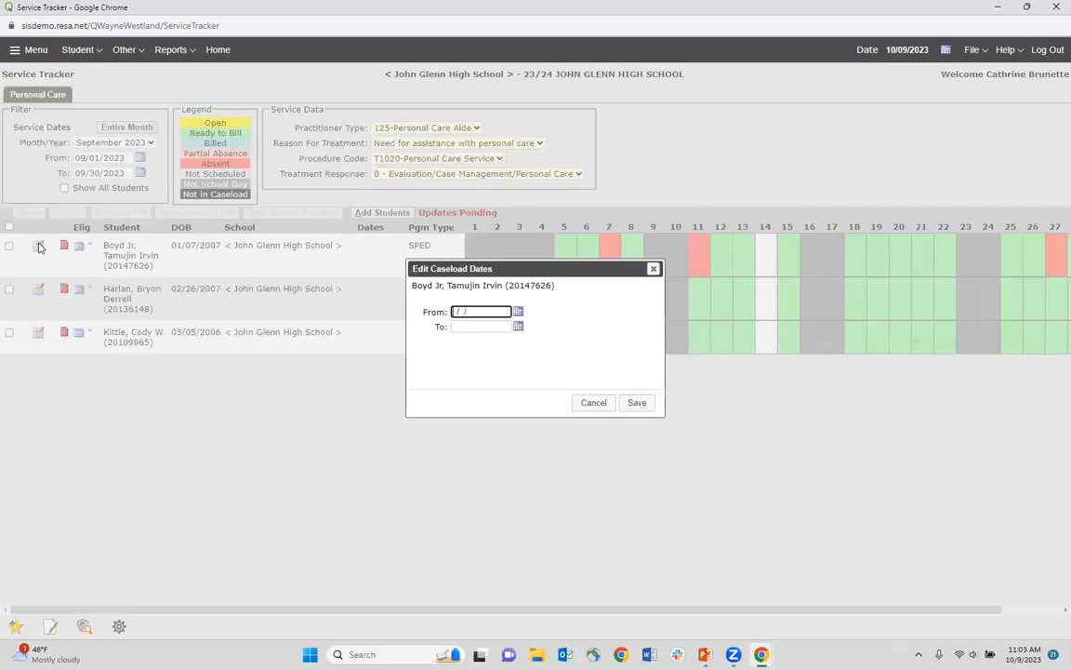
click(519, 313)
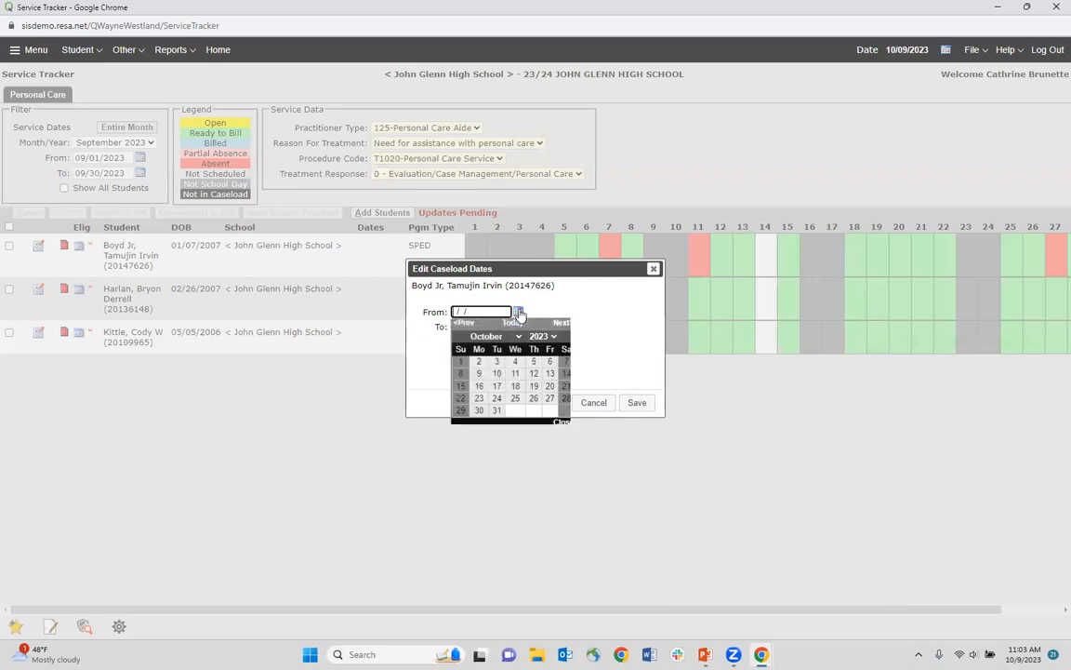
click(518, 335)
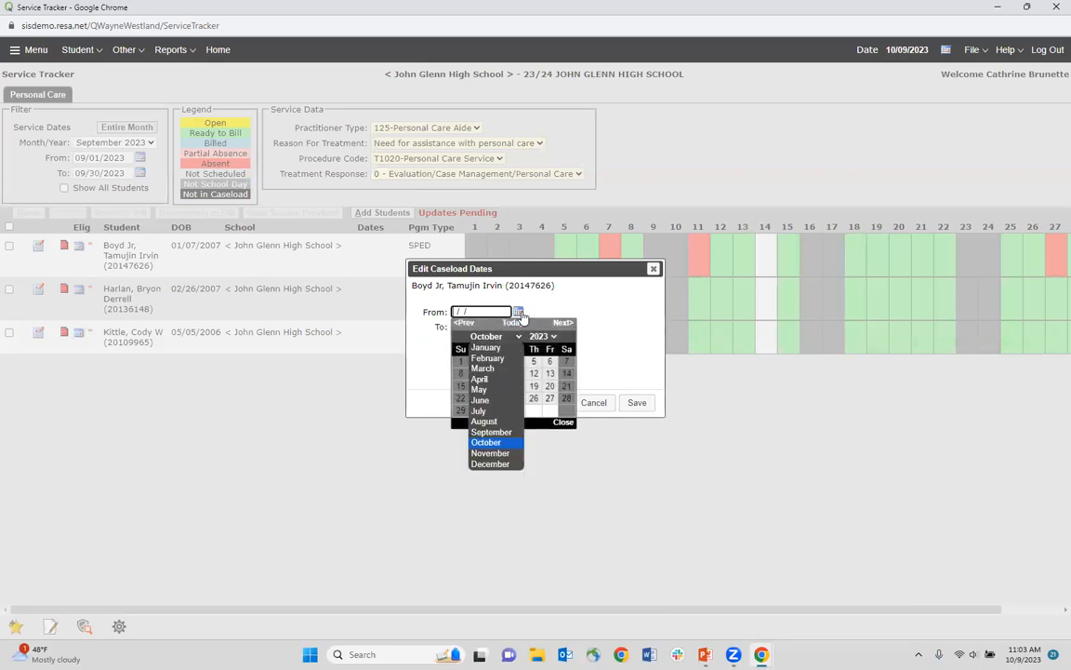
click(491, 432)
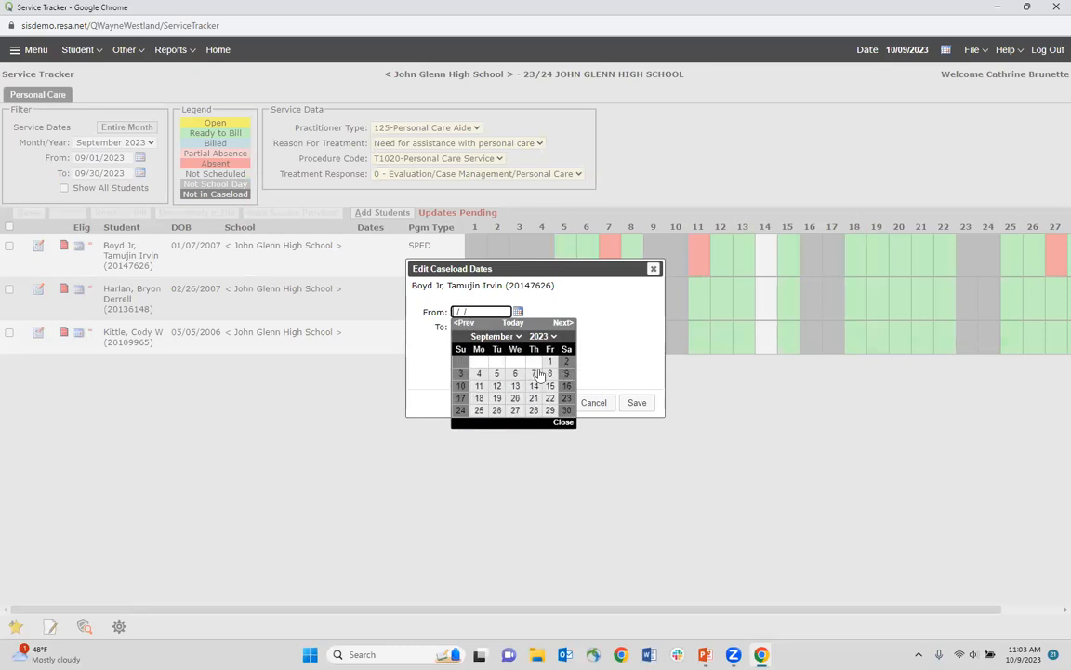
click(550, 362)
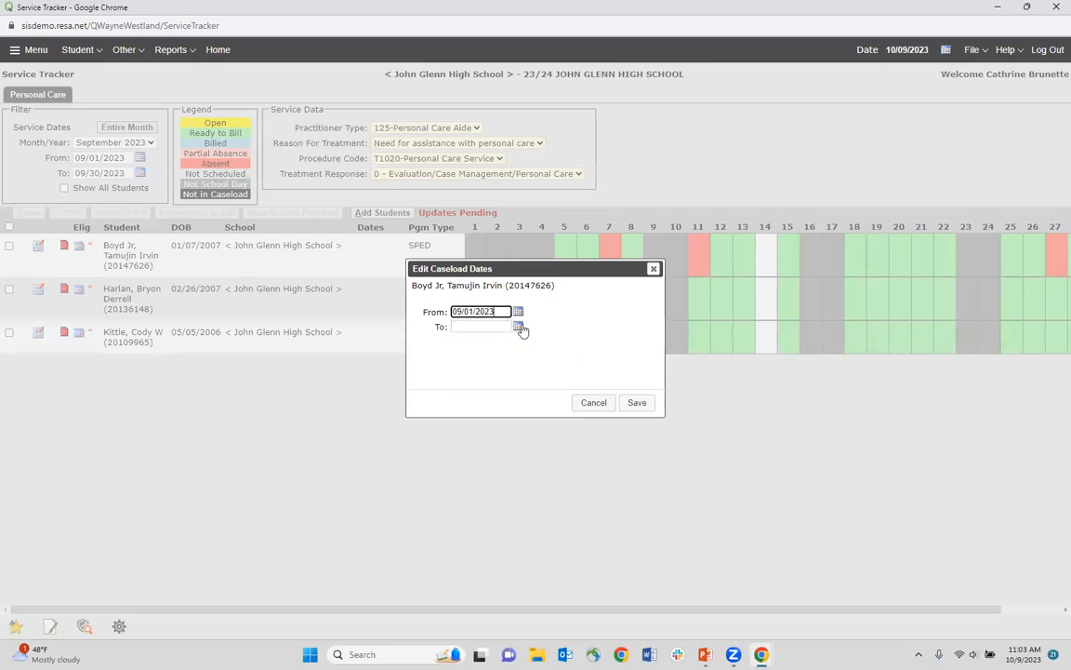
click(517, 327)
click(518, 351)
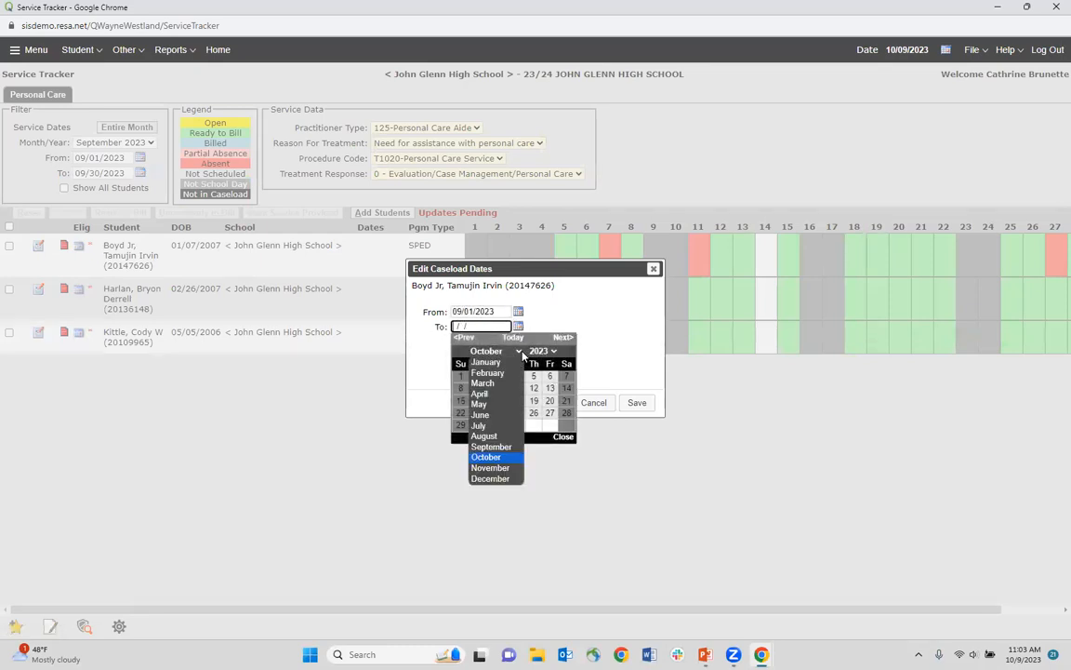
click(482, 504)
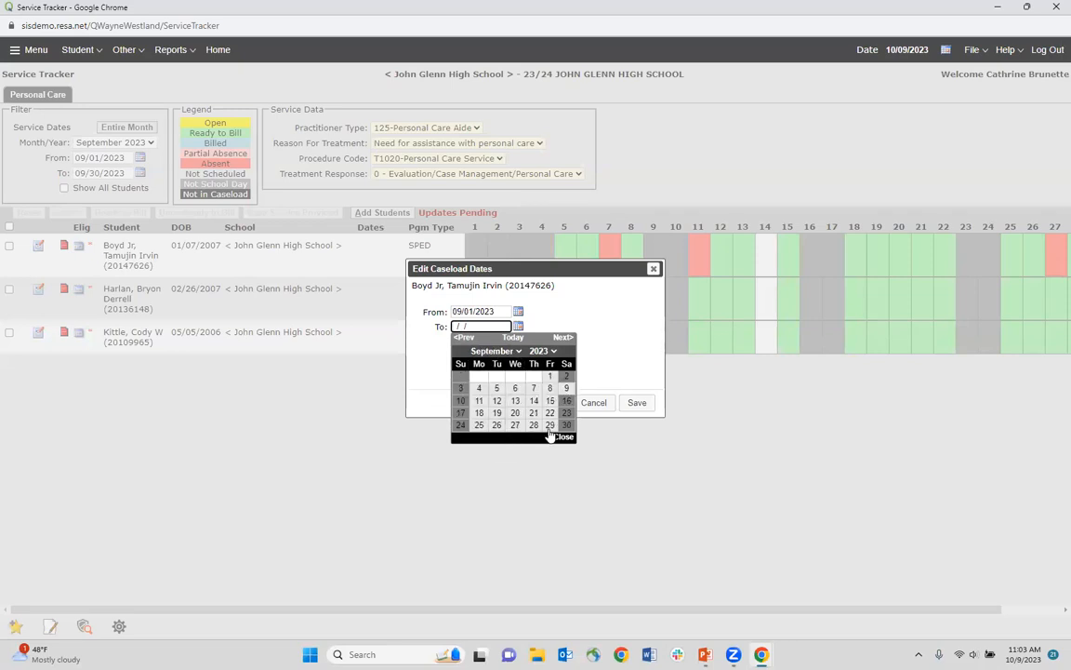
click(549, 425)
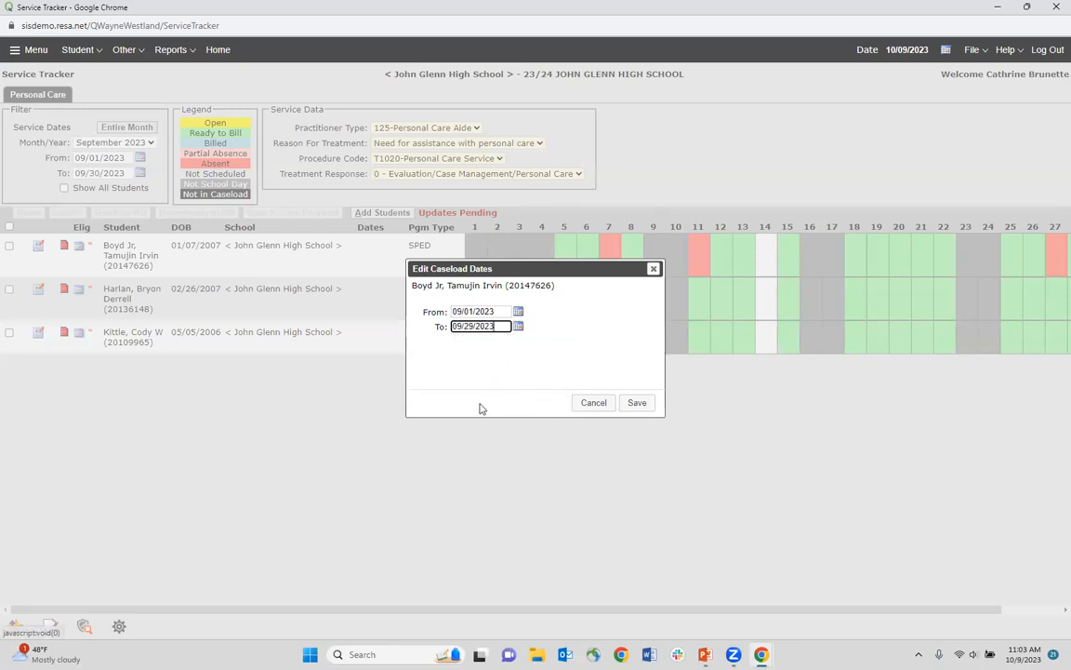
click(638, 404)
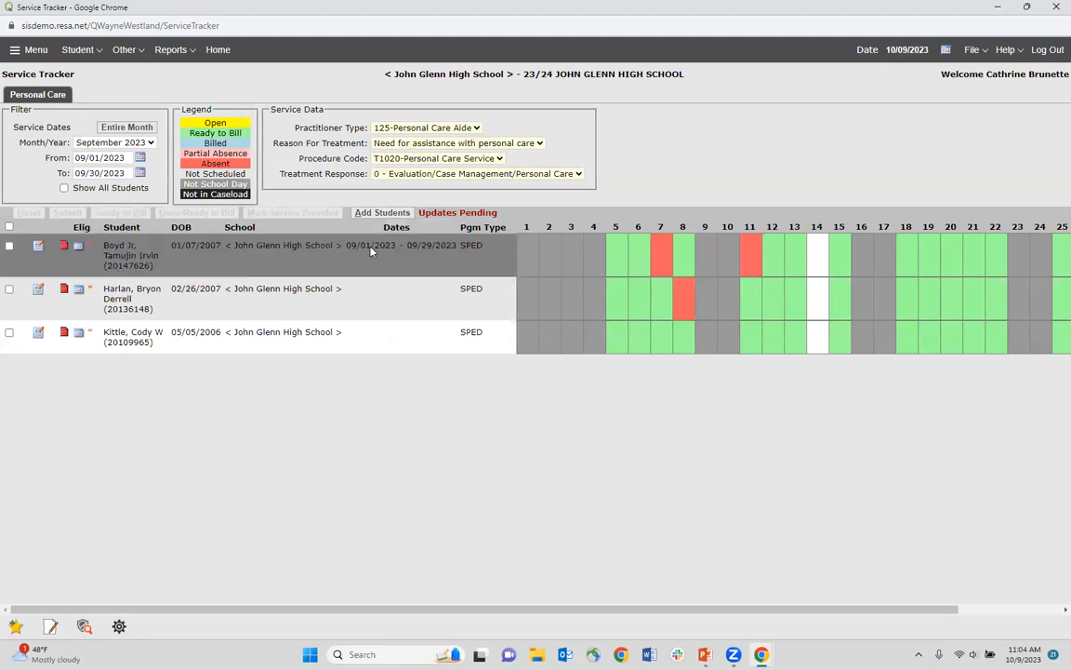
Step: Check the October 2023 caseload for the first student, and return to September 2023
click(149, 143)
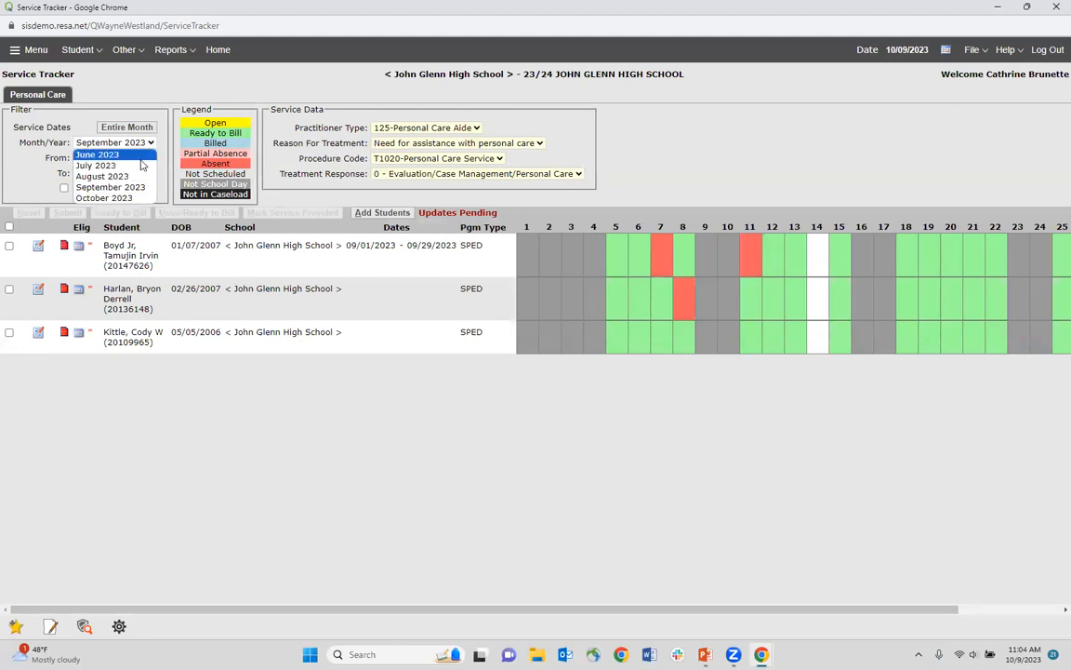
click(133, 194)
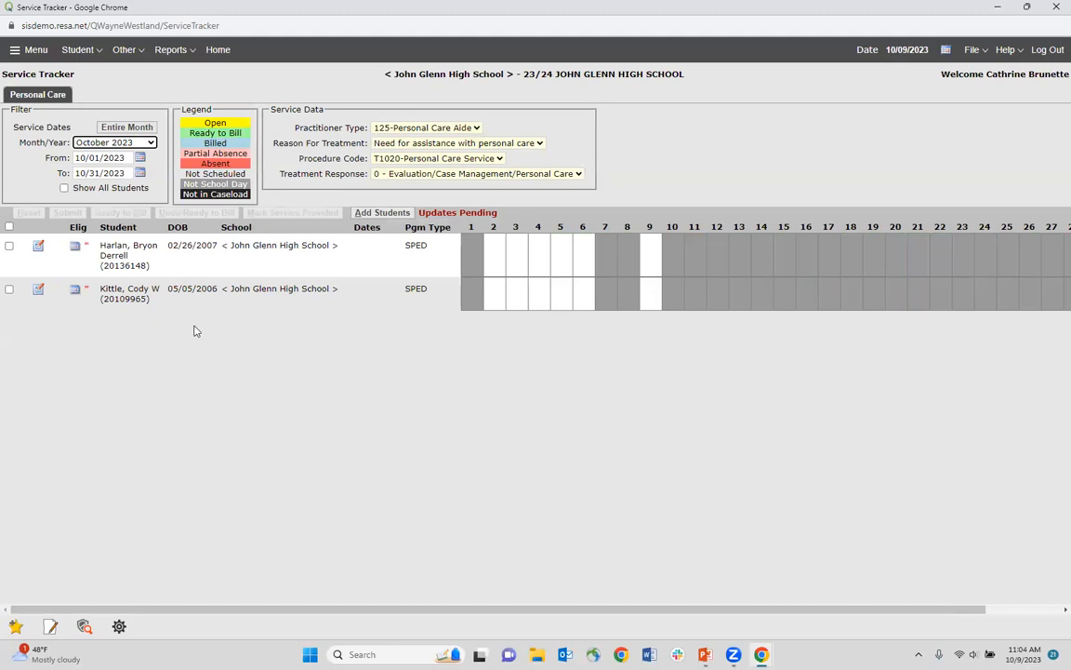
click(148, 142)
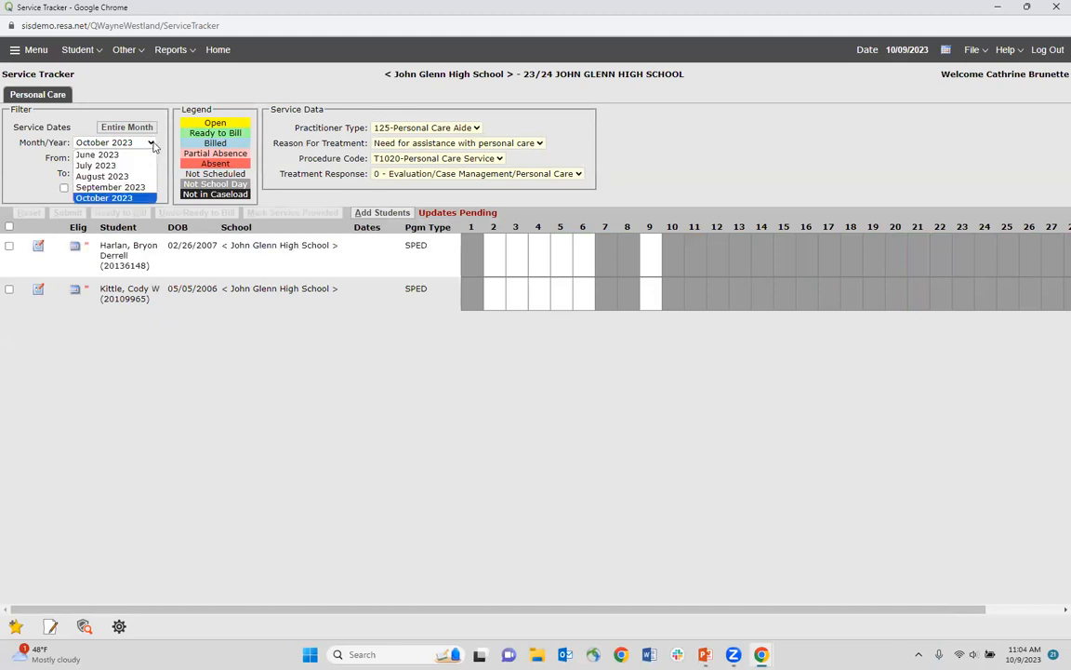
click(140, 187)
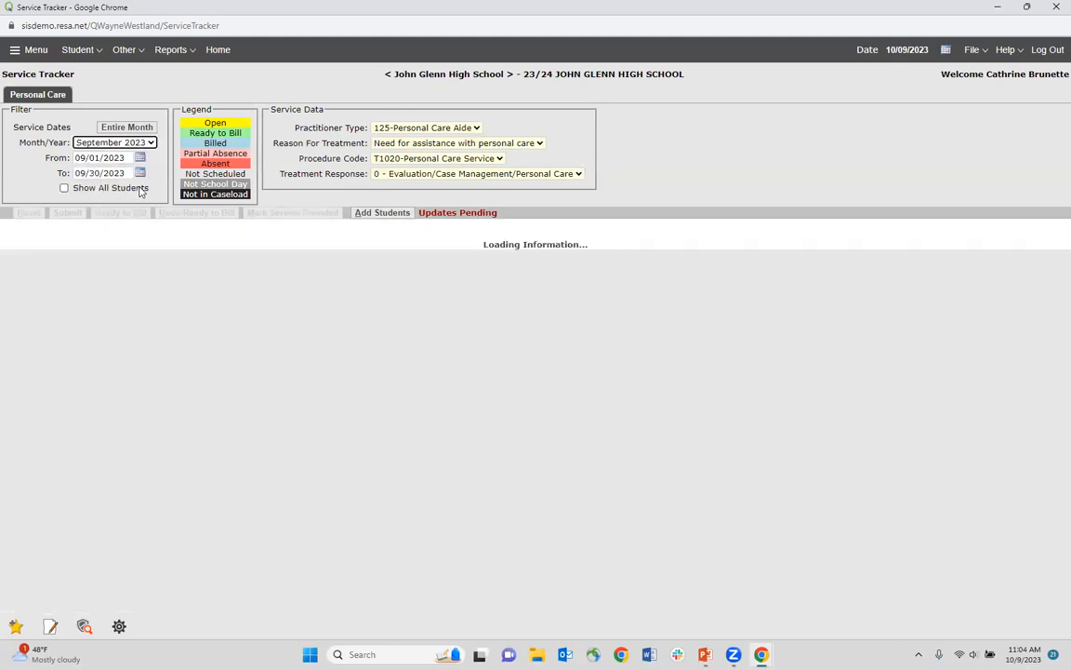
Step: Clear the first student's From and To caseload dates and save
click(38, 248)
key(BackSpace)
key(Tab)
key(BackSpace)
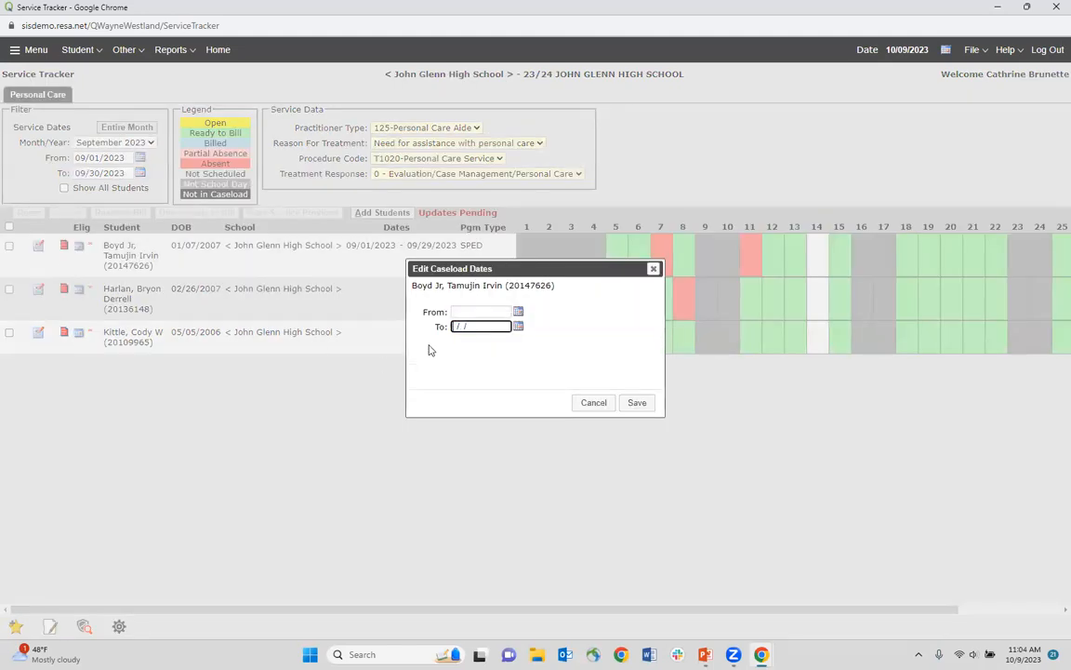
click(637, 403)
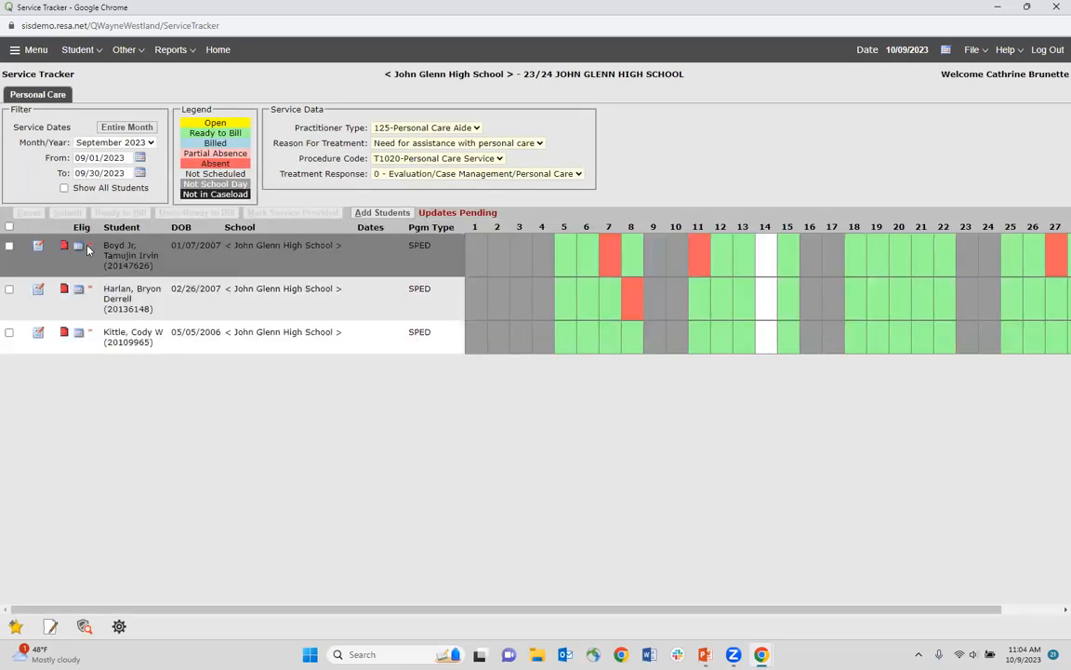
Step: Undo Ready to Bill on the first student's September 2023 services, changing them back to Open
click(9, 247)
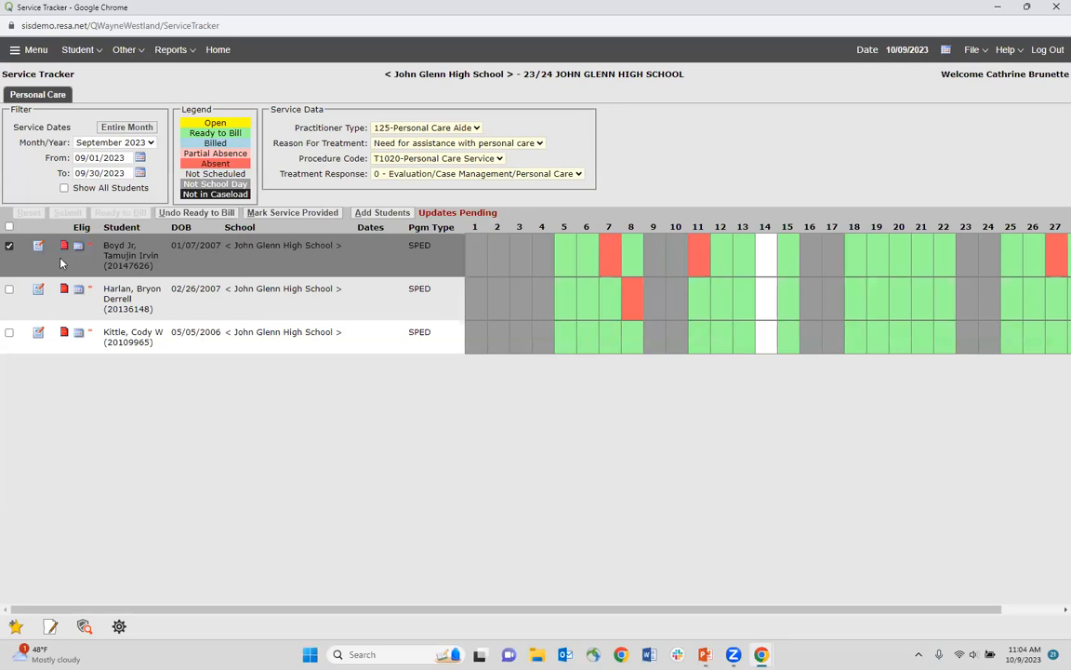
click(211, 214)
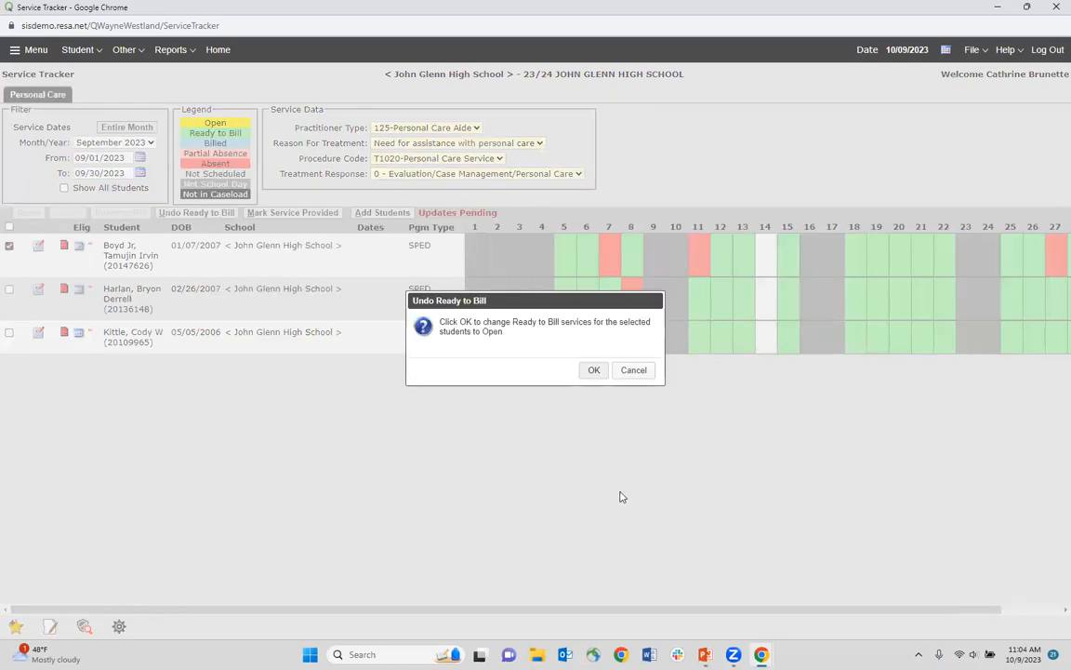
click(592, 369)
click(640, 371)
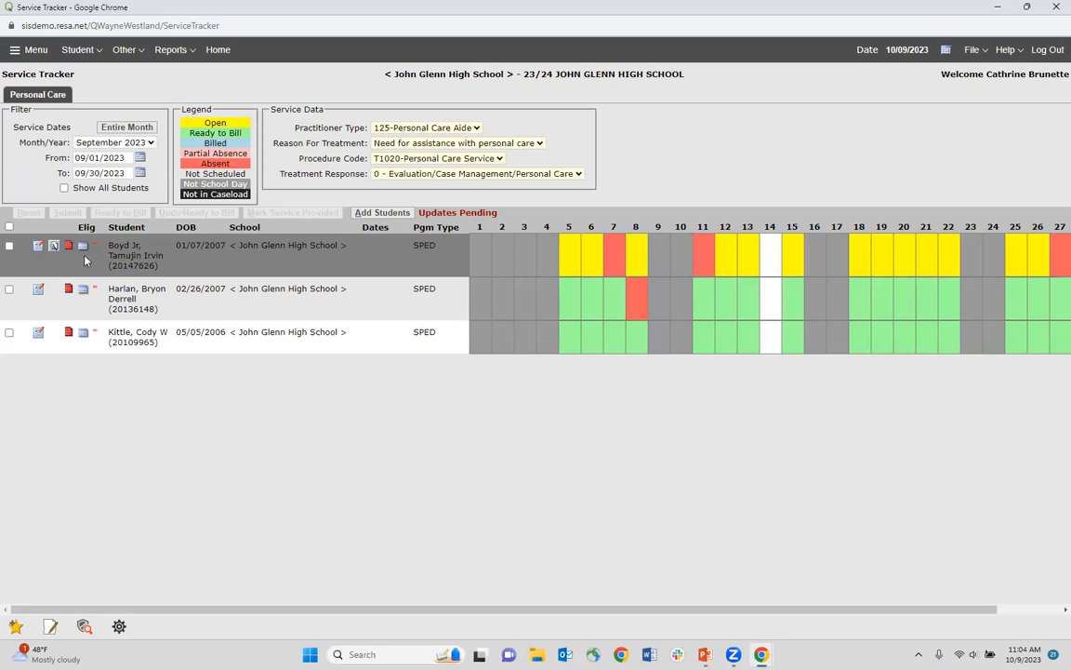
Step: Remove all of the first student's September service records, dated 09/05/2023 through 09/29/2023
click(55, 247)
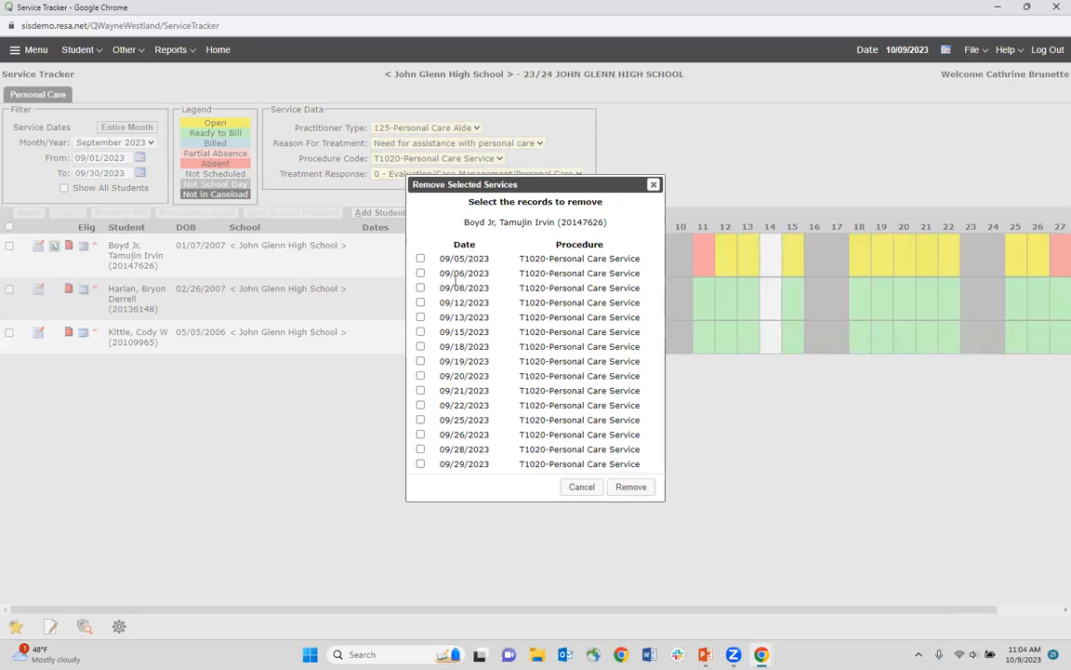
click(420, 259)
click(420, 272)
click(421, 288)
click(420, 302)
click(420, 317)
click(420, 331)
click(421, 346)
click(420, 361)
click(420, 376)
click(420, 390)
click(421, 405)
click(421, 419)
click(420, 434)
click(421, 450)
click(420, 463)
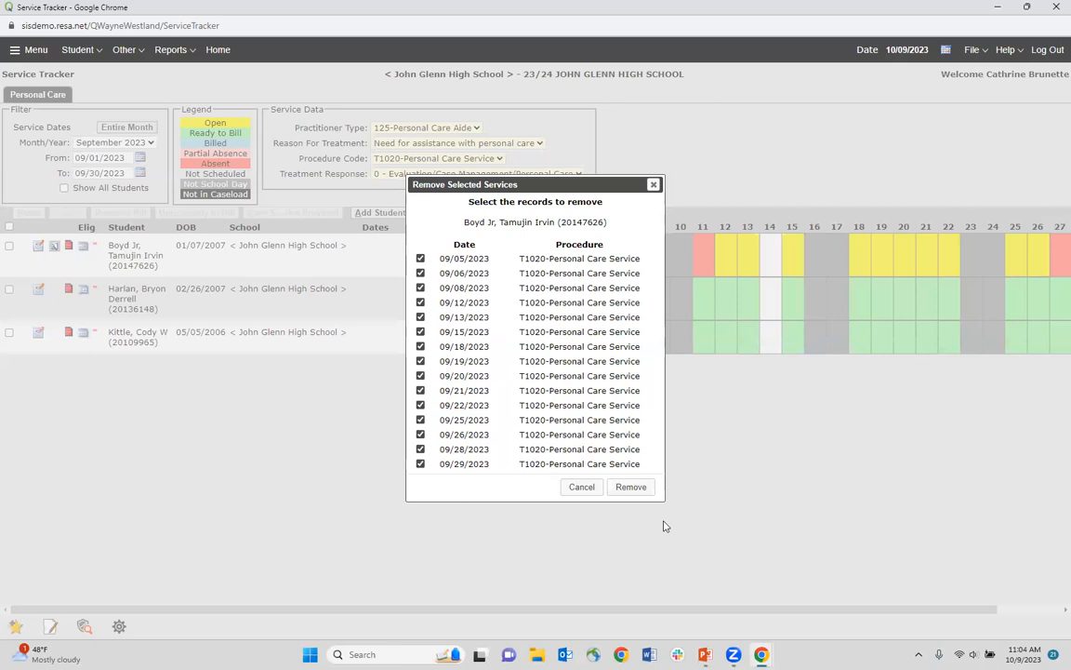
click(631, 490)
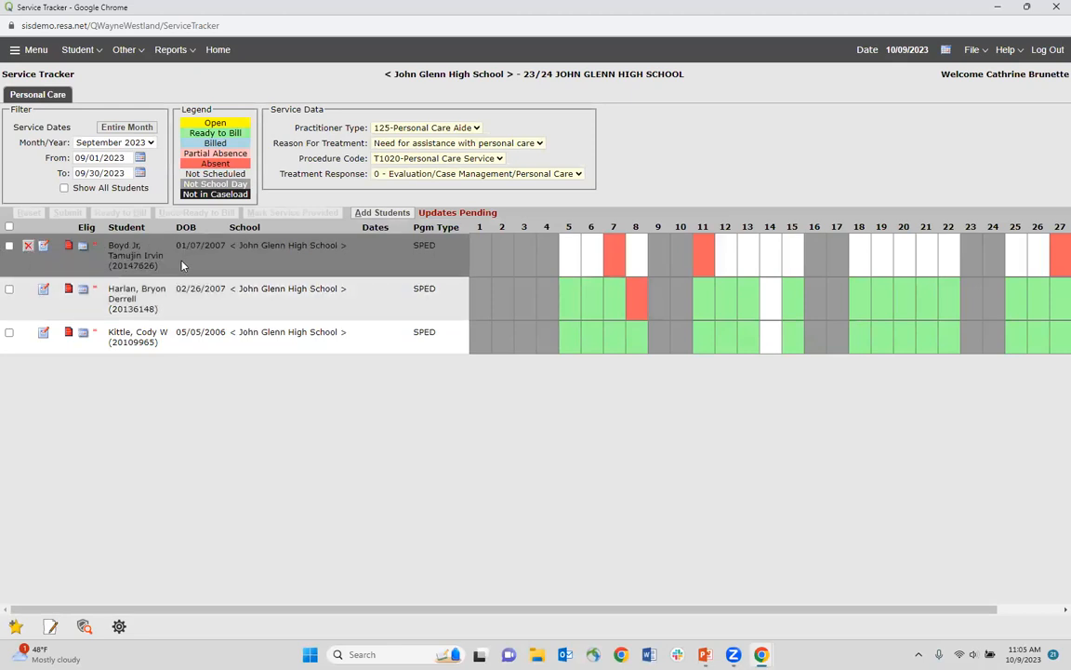
Step: End the first student's time on the caseload by setting only the To date, 06/30/2023, and save
click(44, 247)
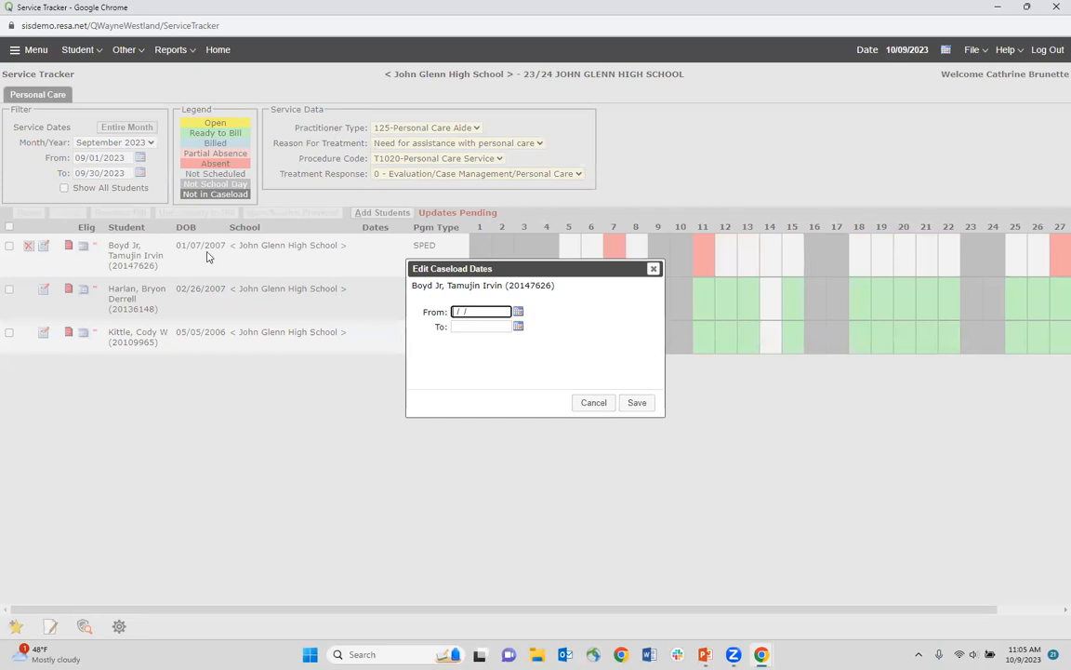
click(520, 331)
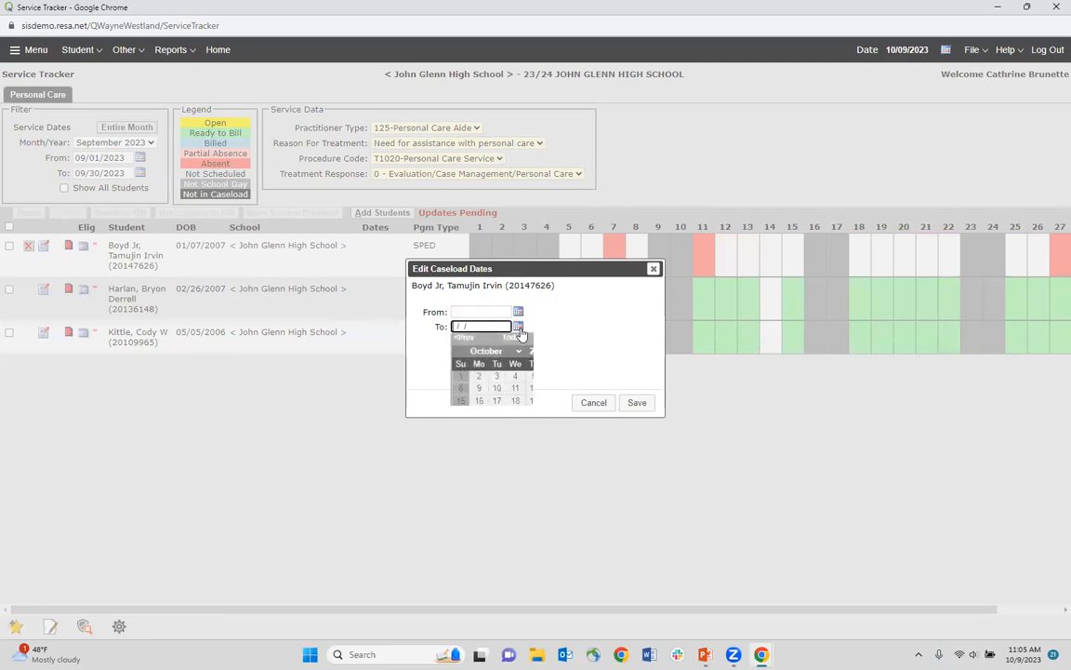
click(520, 353)
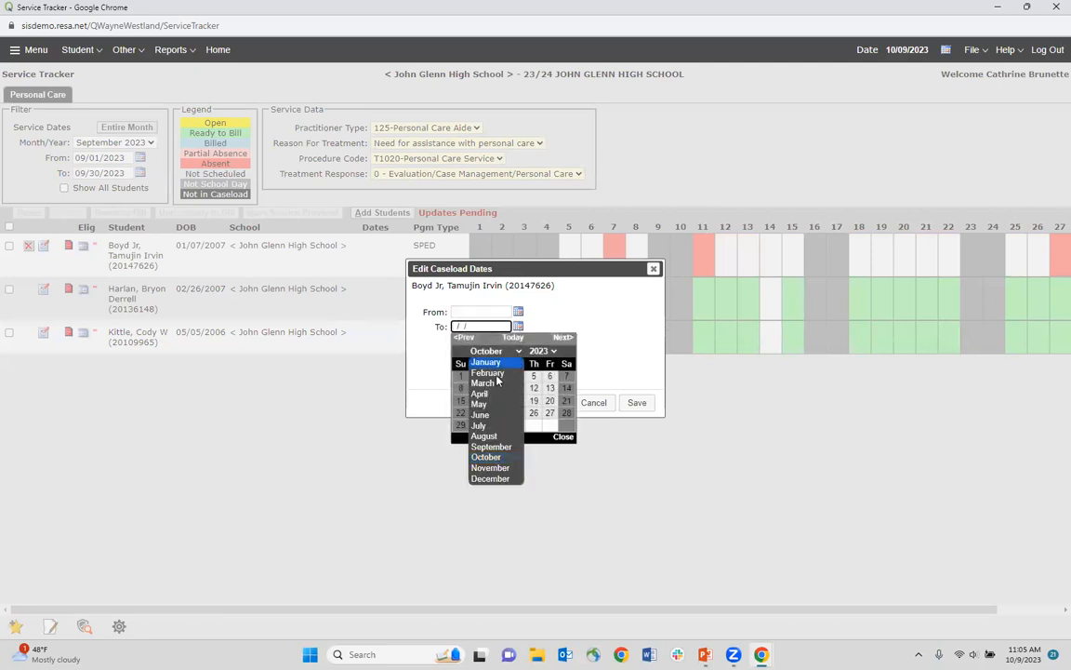
click(483, 421)
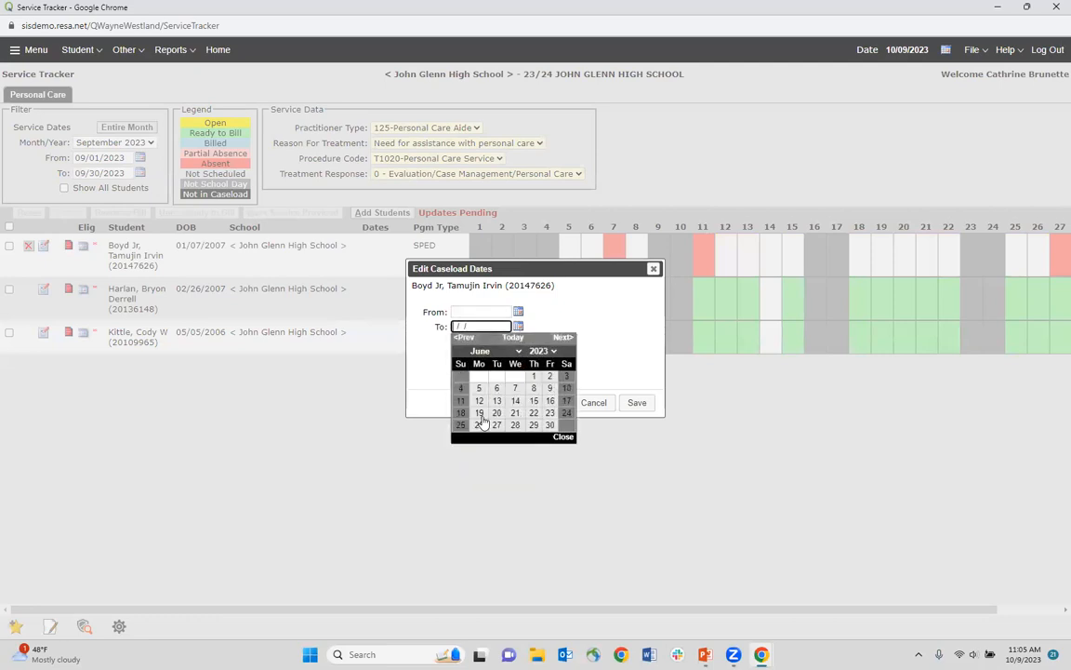
click(550, 424)
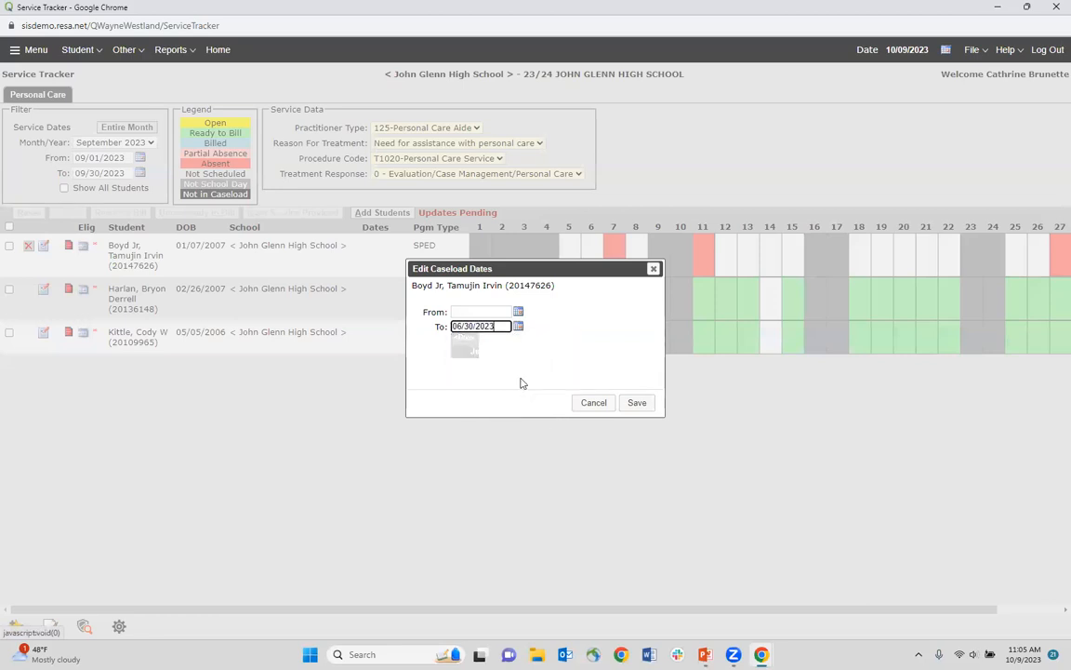
click(638, 407)
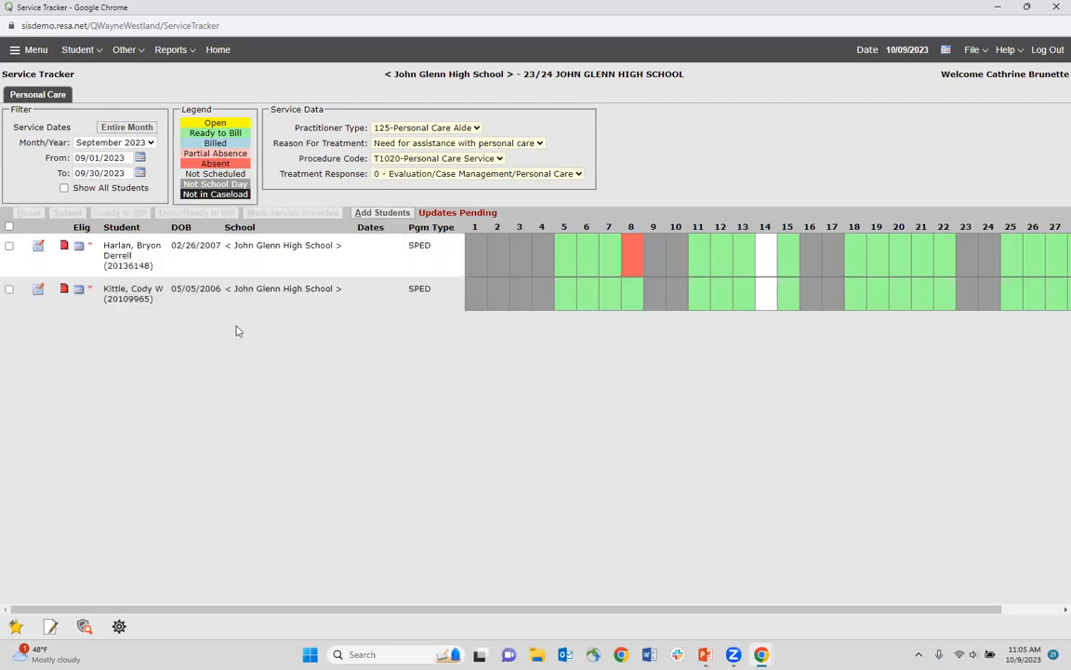
Step: Mark October 2023 services as provided for both remaining students and submit them
click(142, 141)
click(117, 183)
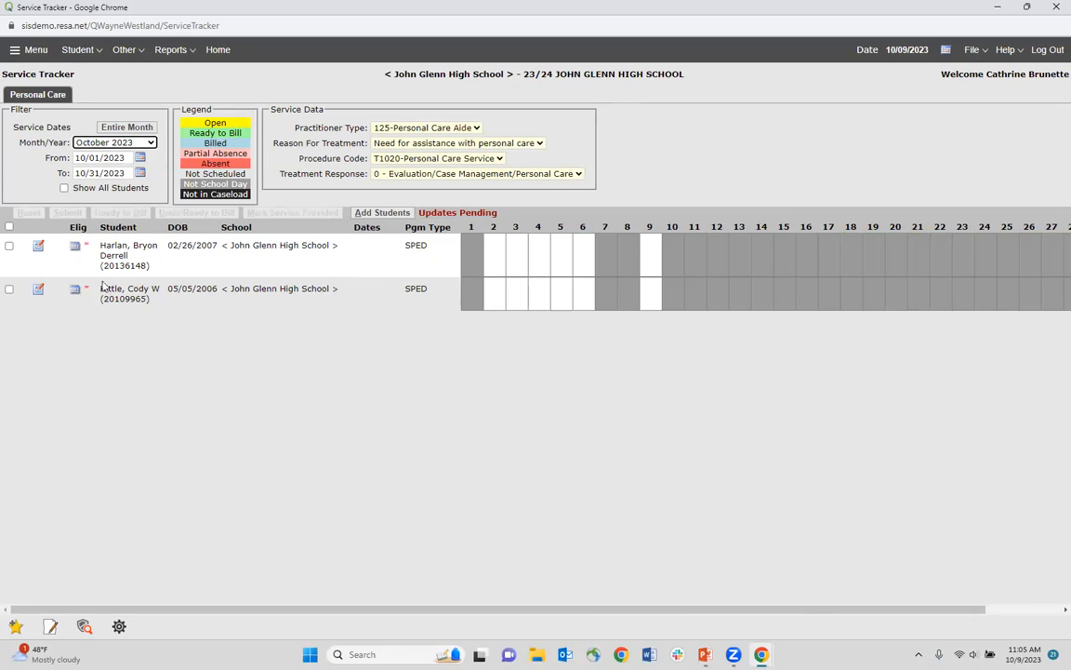
click(10, 227)
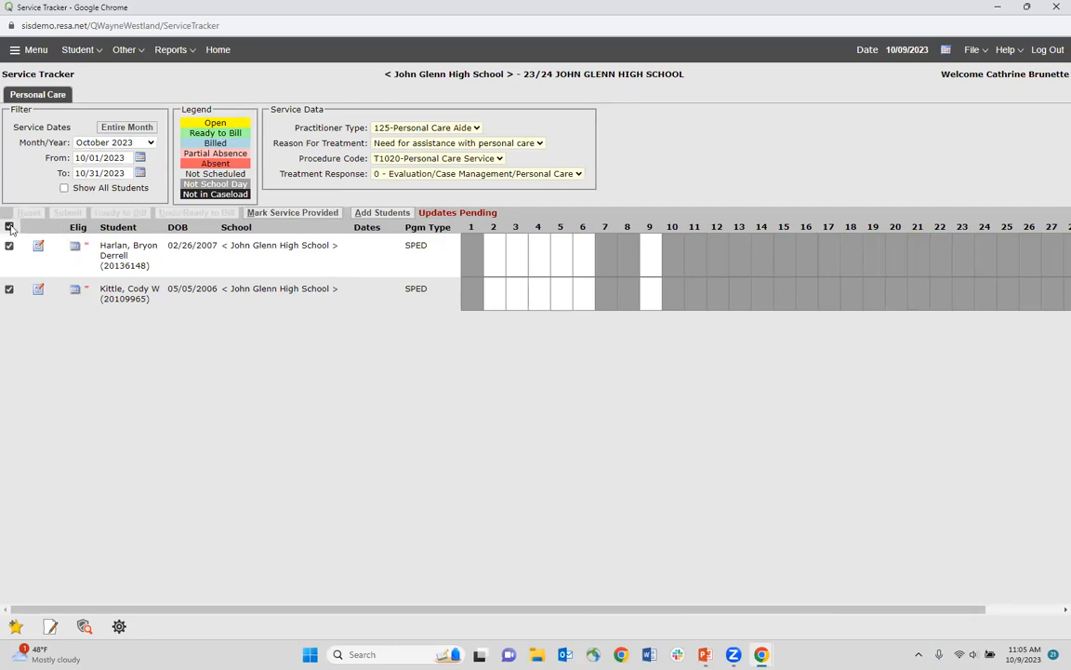
click(298, 213)
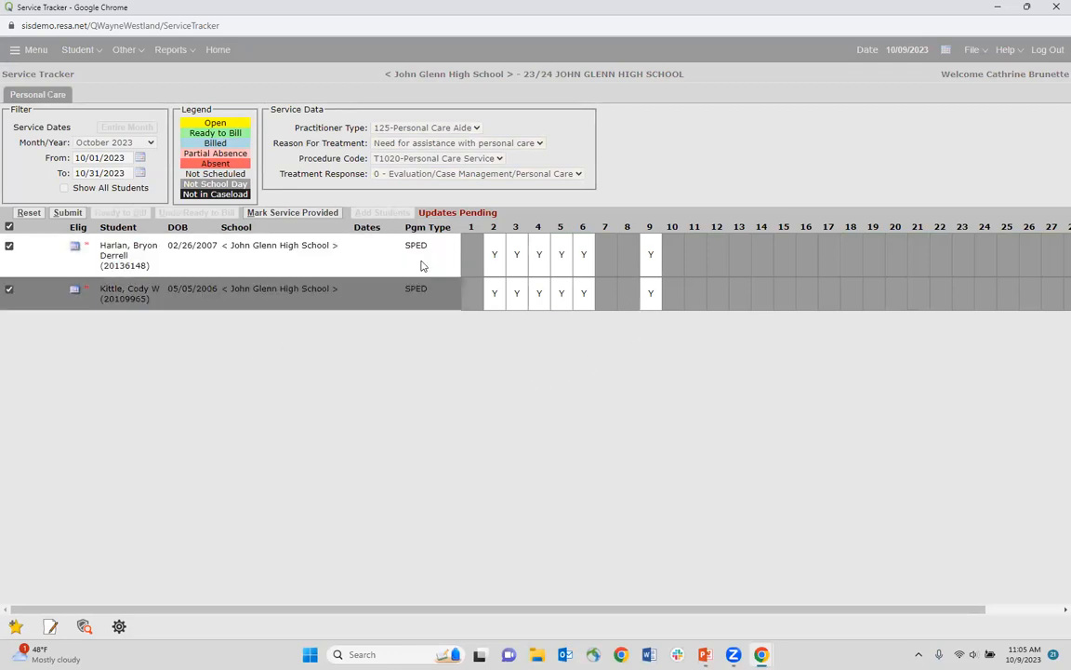
click(67, 213)
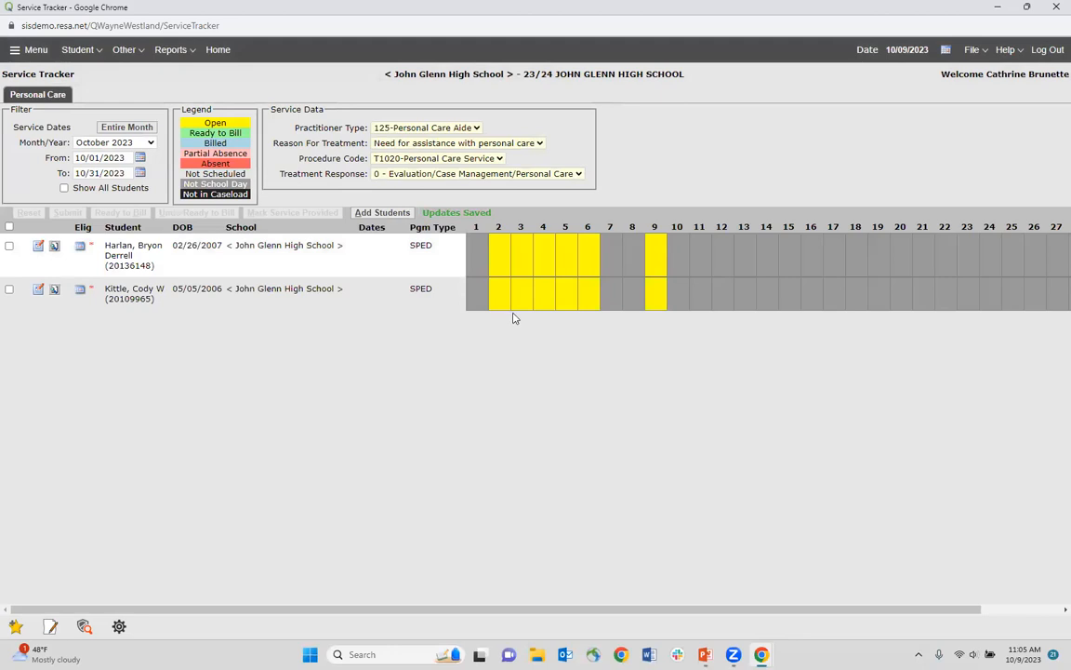
Step: Mark both students' open October 2023 services as Ready to Bill
click(10, 246)
click(9, 290)
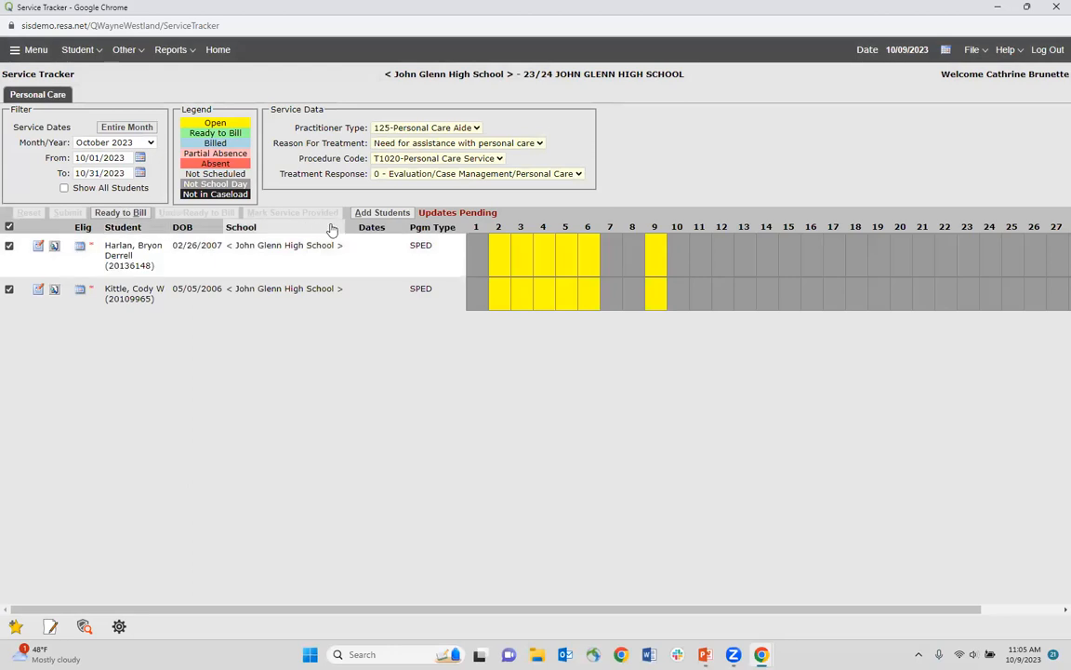
click(119, 214)
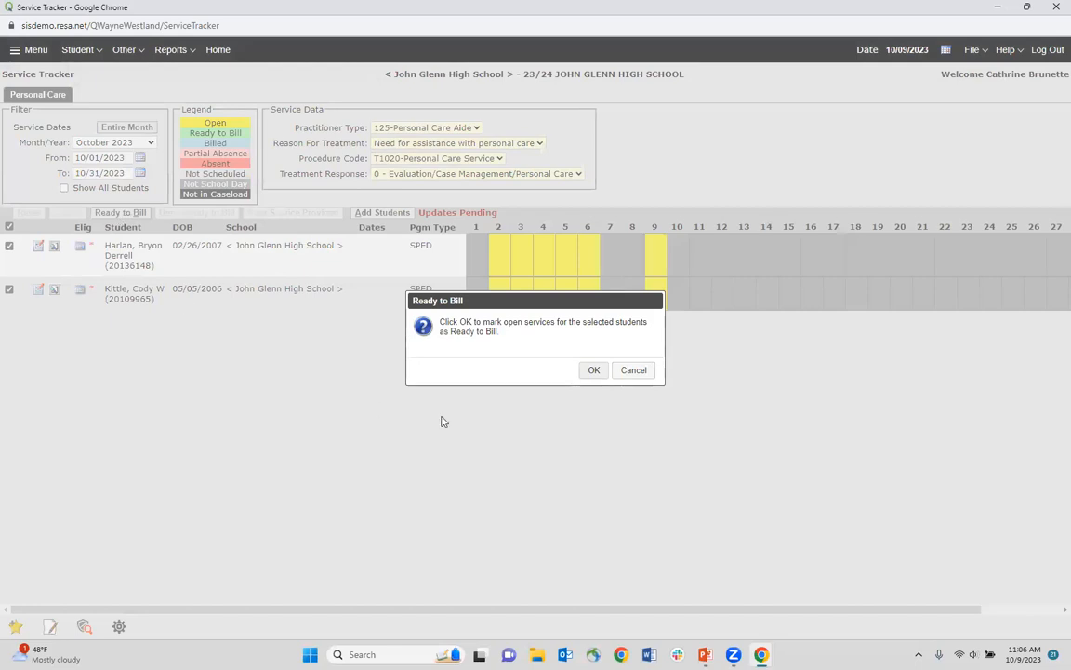
click(593, 370)
click(640, 371)
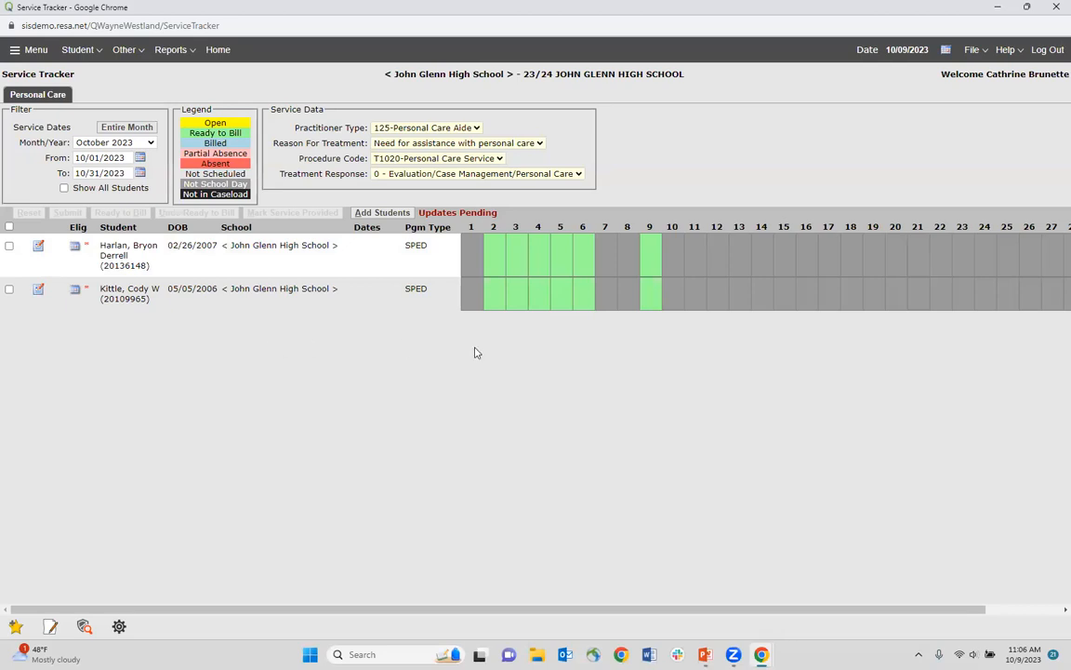
Step: Search for students by the last-name prefix "sm" and add the second listed student to the caseload
click(392, 214)
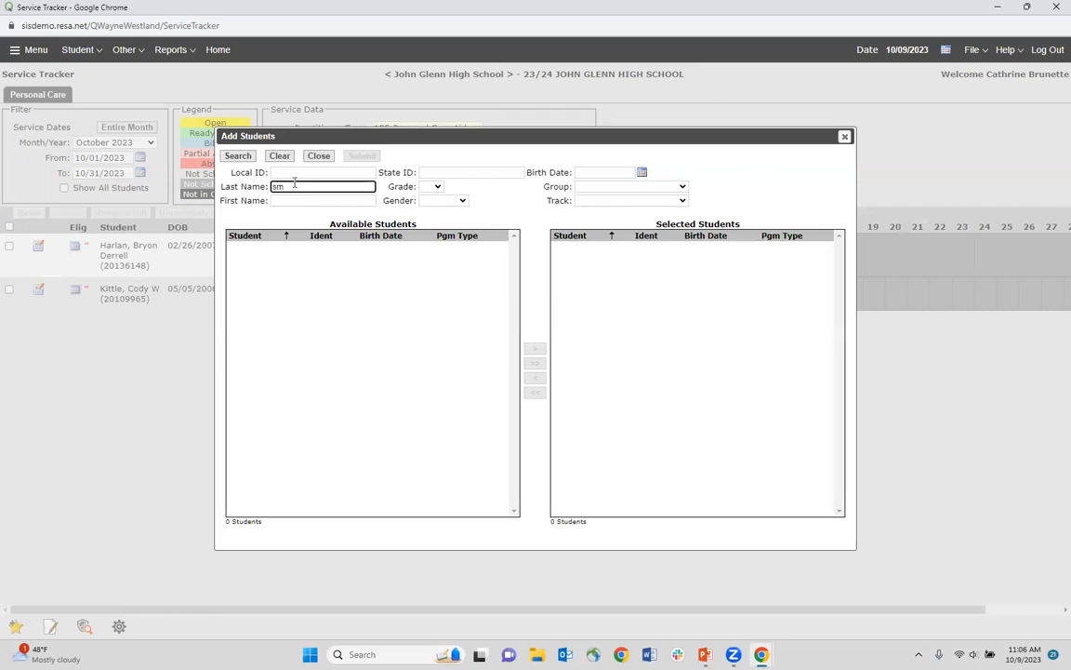
text(sm)
key(Return)
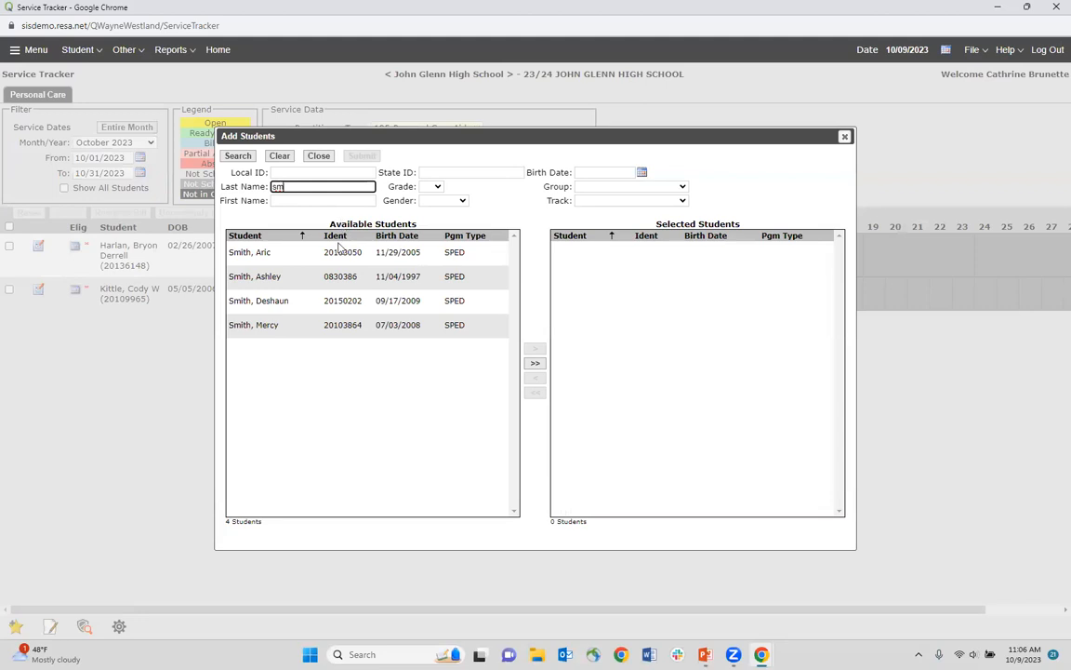
click(288, 279)
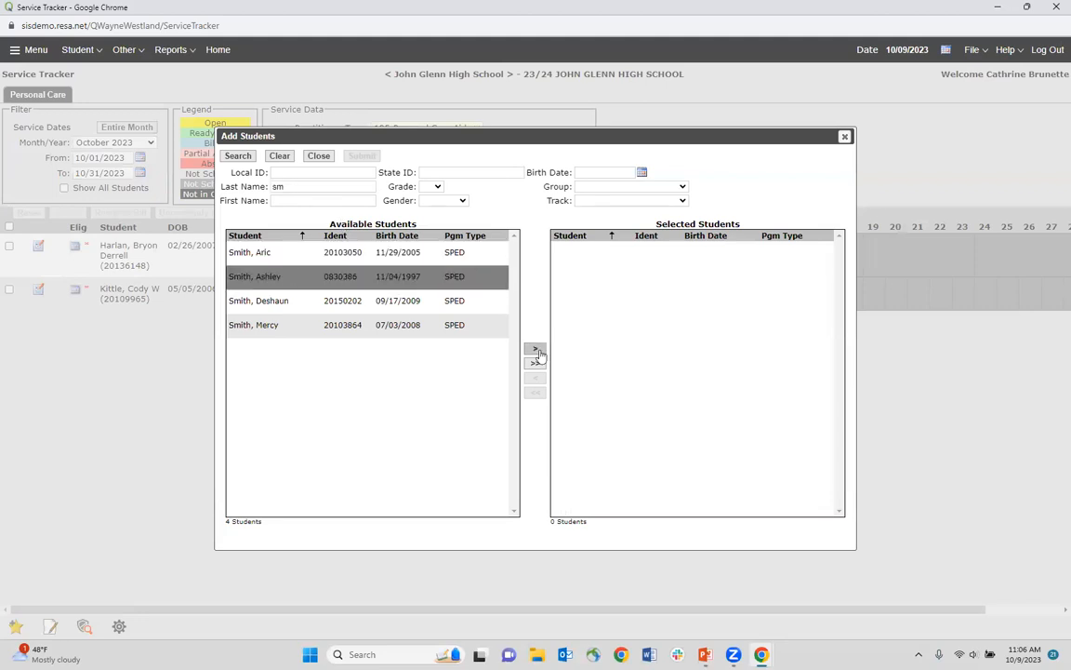
click(536, 351)
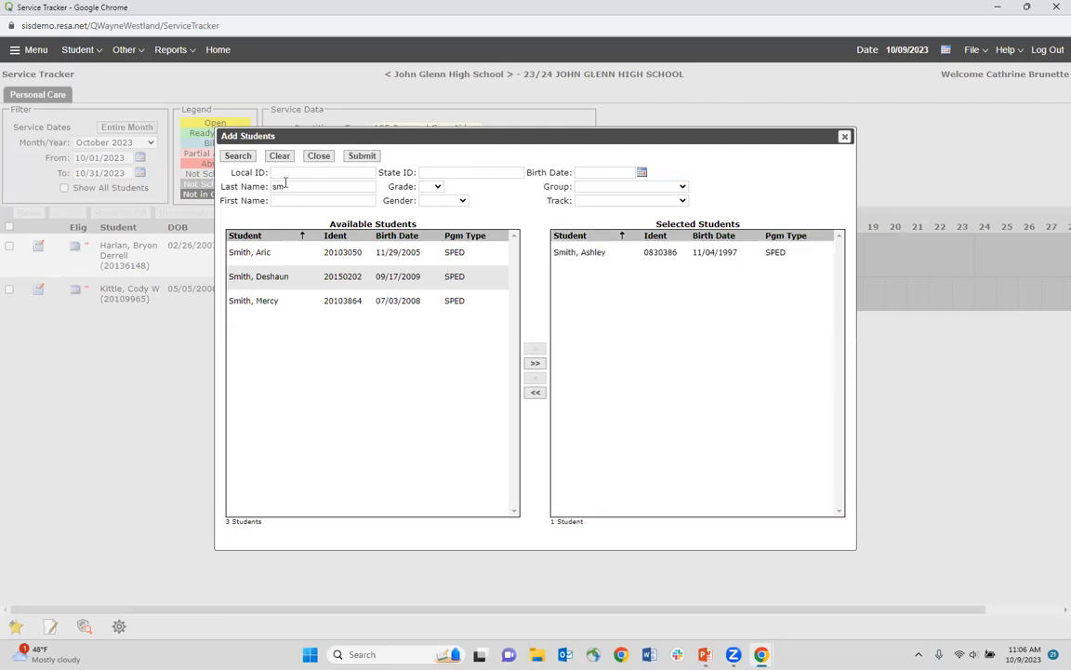
click(363, 157)
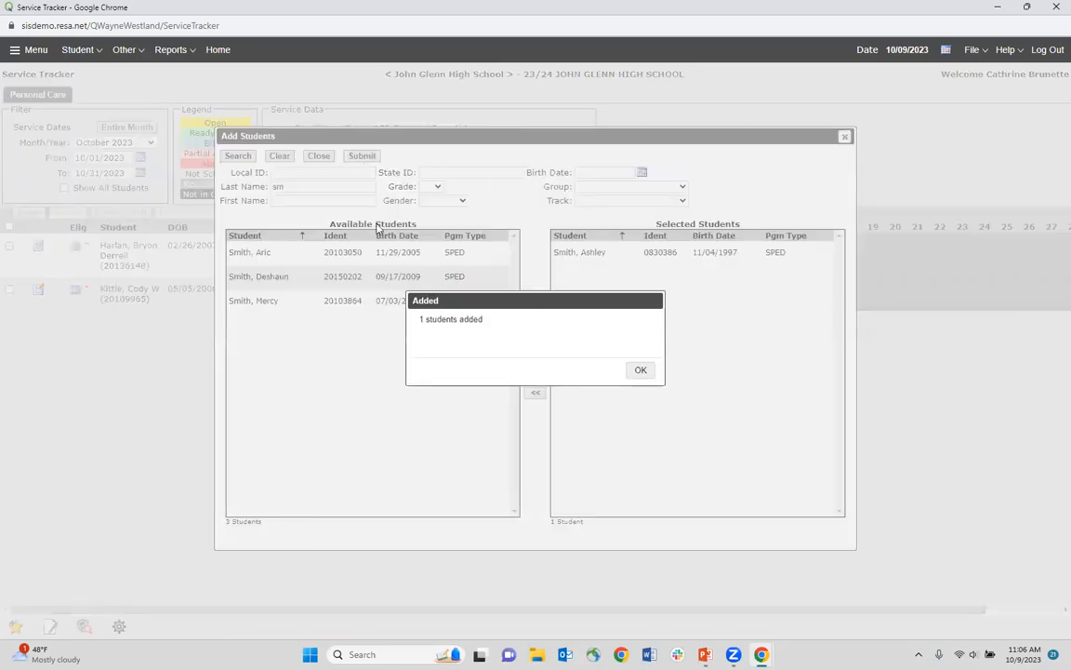
click(641, 371)
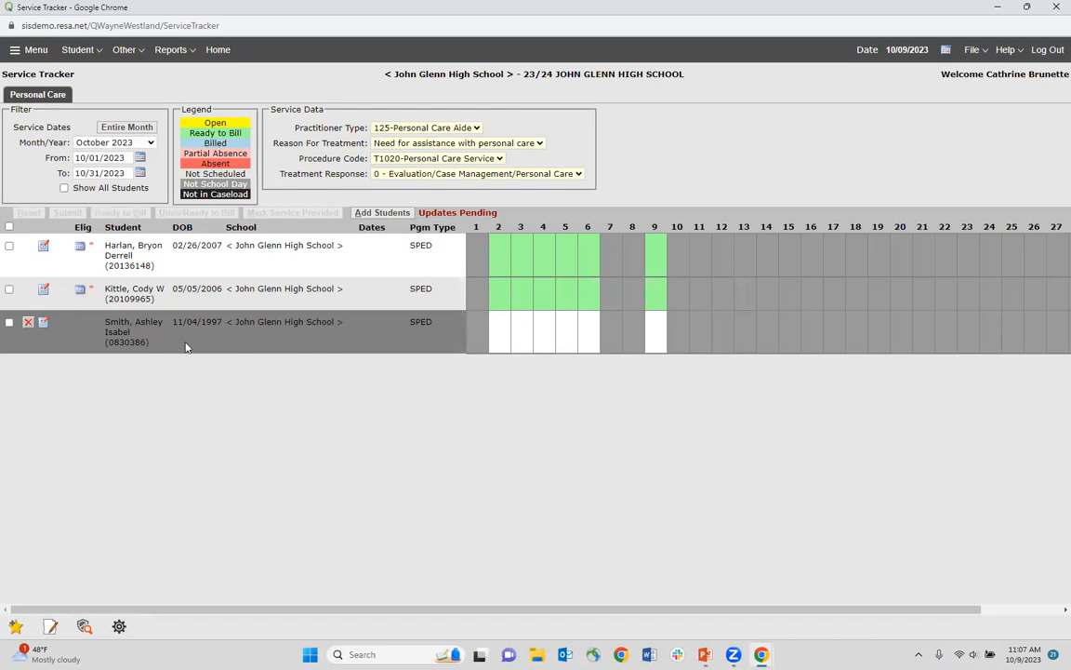
Step: Delete the newly added third student from the caseload and confirm the deletion
click(28, 325)
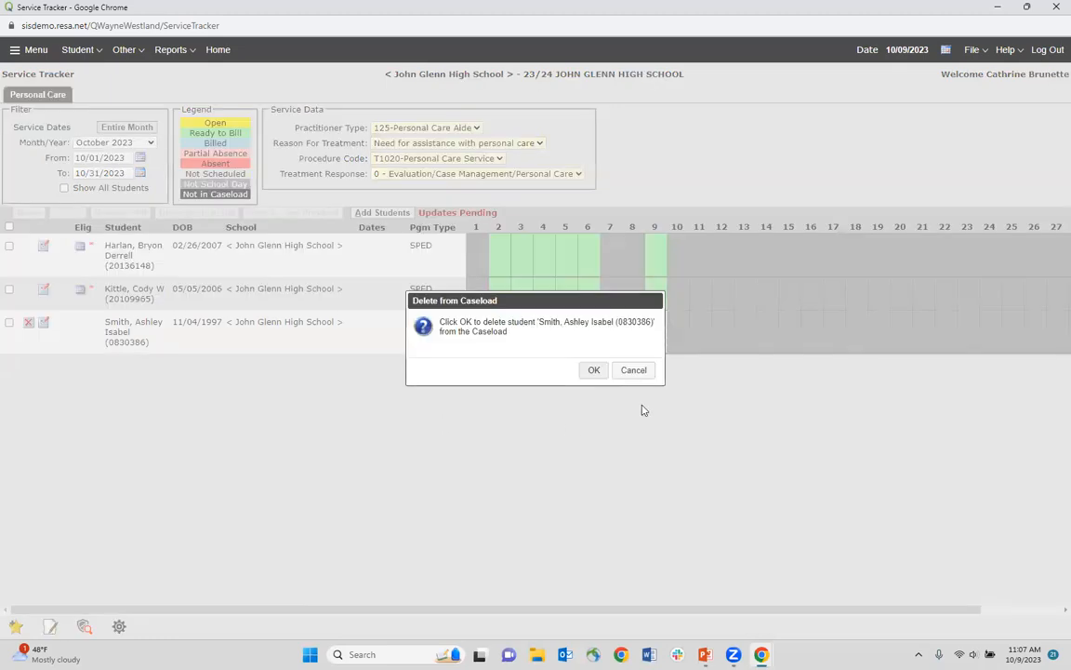
click(594, 371)
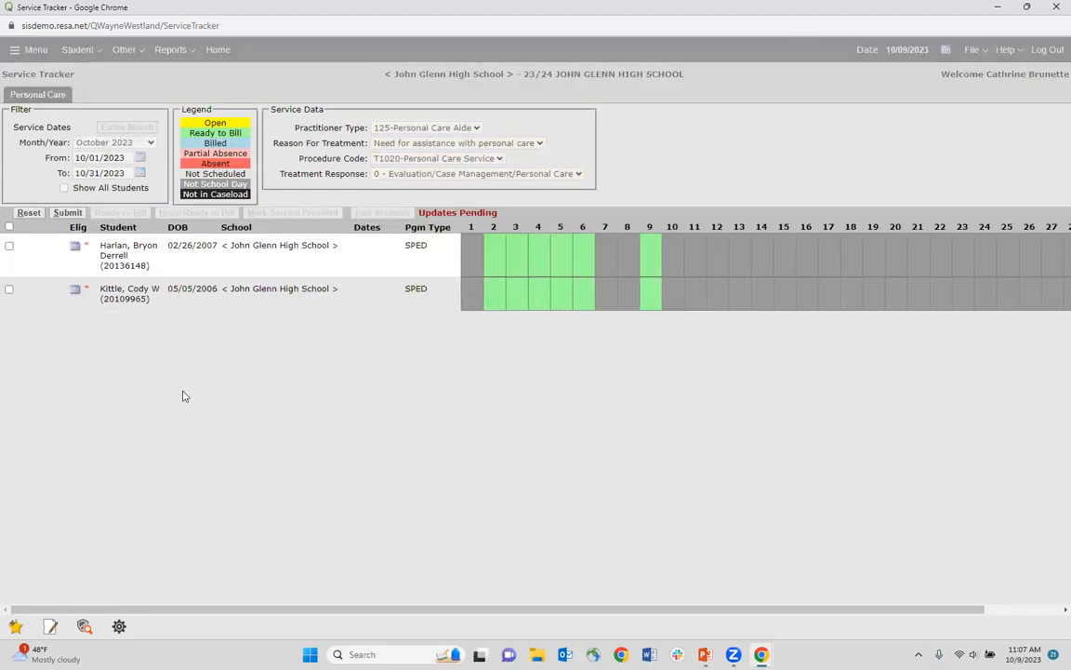